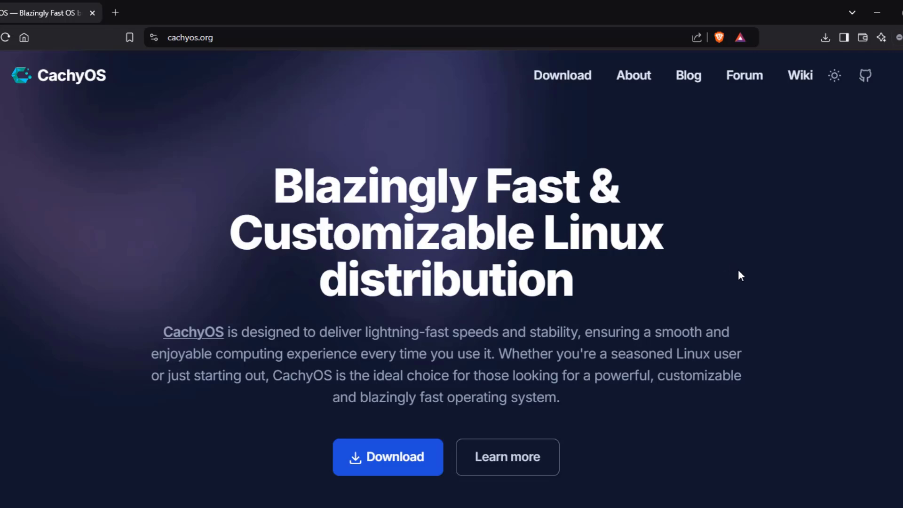
# Step: Scroll through the cachyos.org homepage in Brave
pyautogui.scroll(-10, 737, 272)
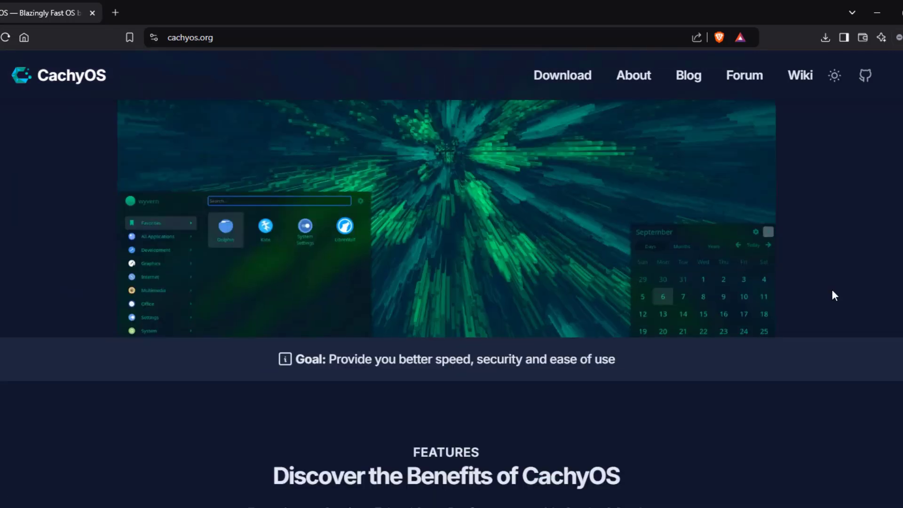
pyautogui.scroll(-9, 799, 282)
pyautogui.scroll(-10, 798, 282)
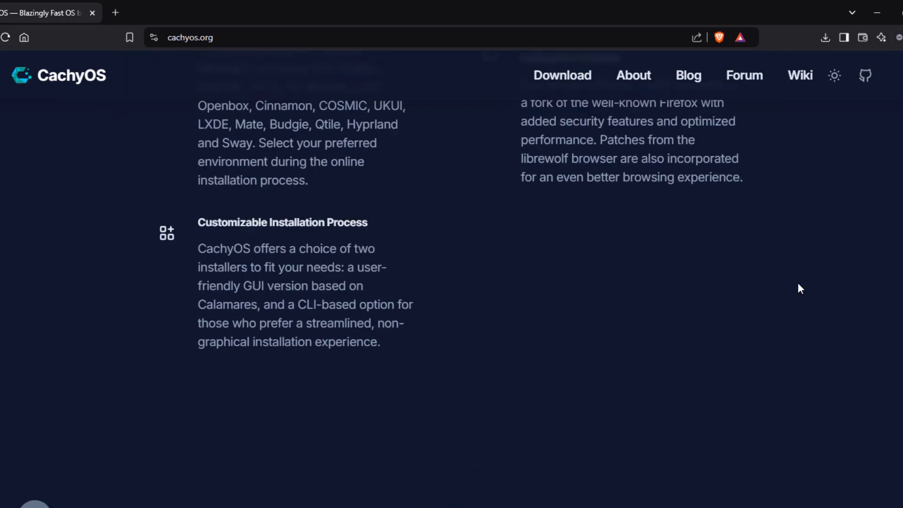
pyautogui.scroll(1, 797, 281)
pyautogui.scroll(20, 796, 285)
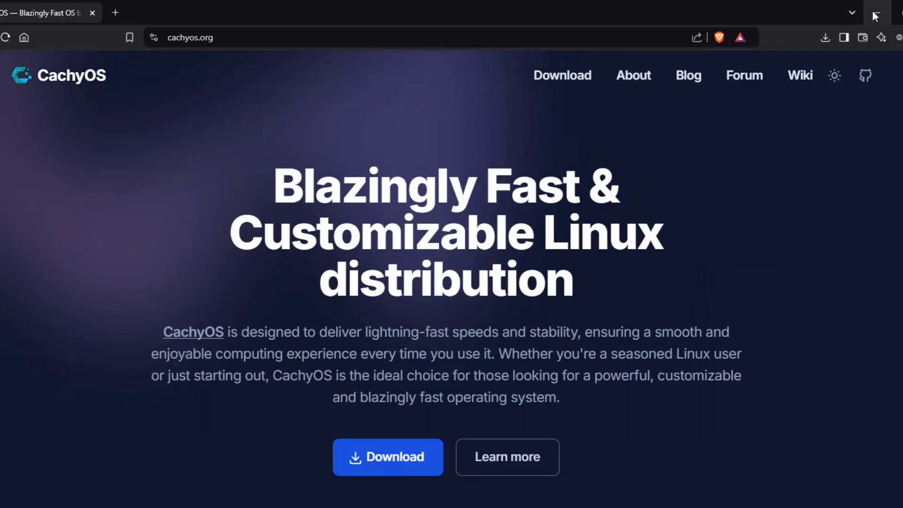
# Step: Jump to the #features section and scroll through the feature cards
pyautogui.click(508, 457)
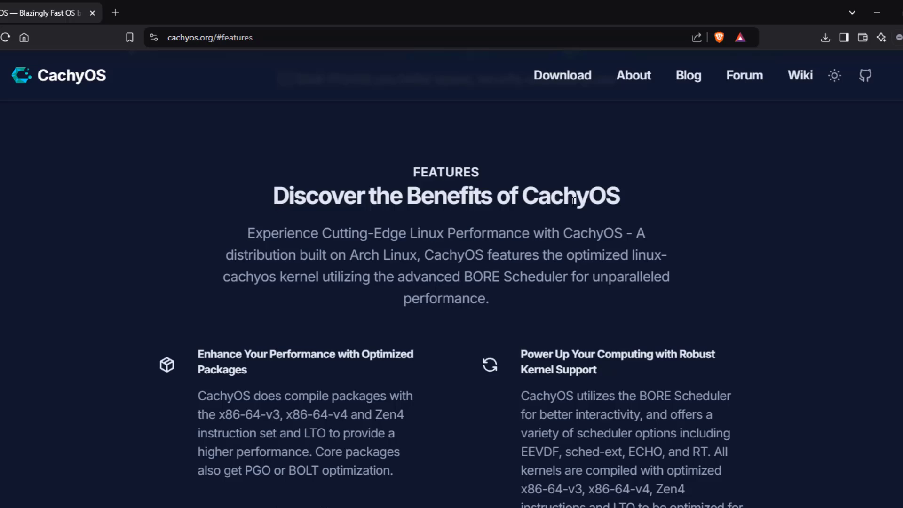
pyautogui.scroll(-4, 687, 253)
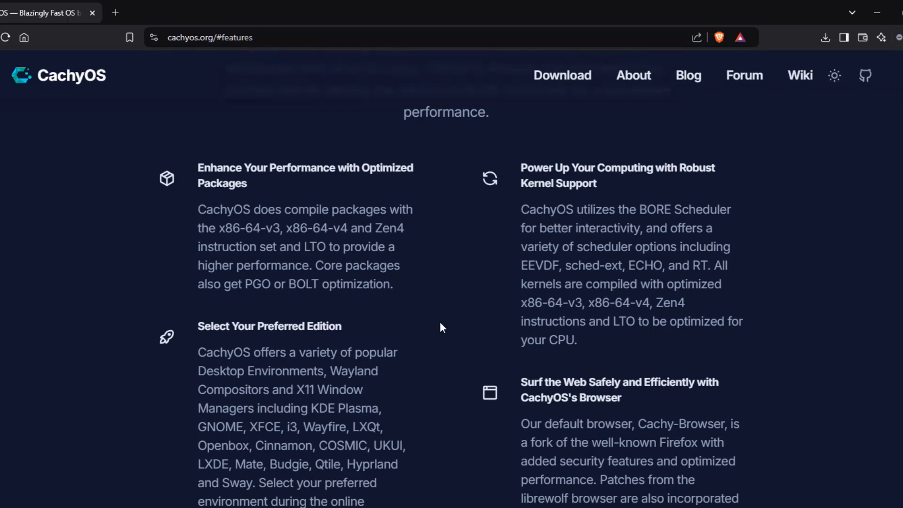
pyautogui.scroll(-10, 788, 309)
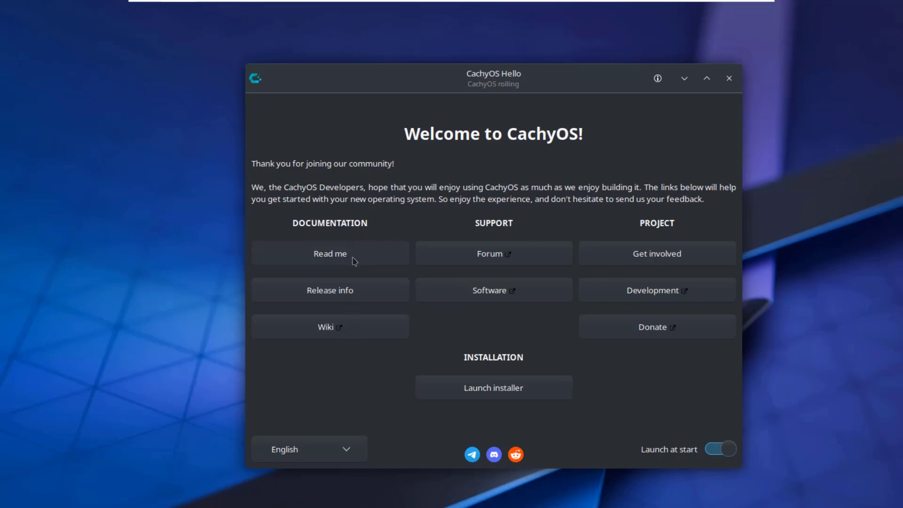
# Step: View the Read me guide and the CachyOS 24.09 release notes, returning to the welcome page each time
pyautogui.click(332, 254)
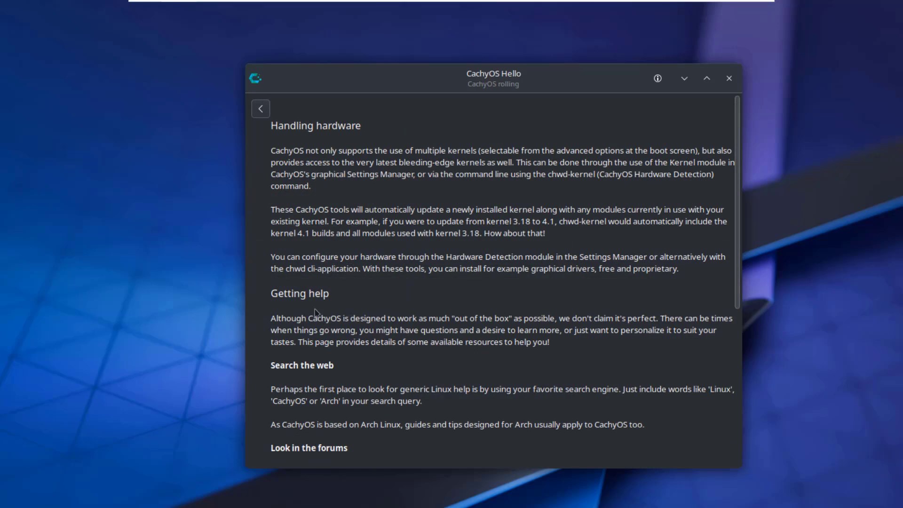
pyautogui.click(261, 109)
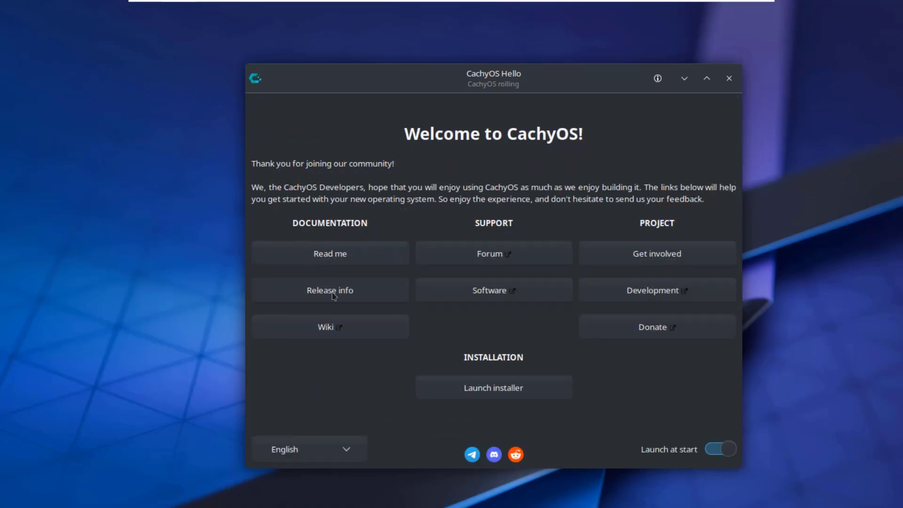
pyautogui.click(332, 295)
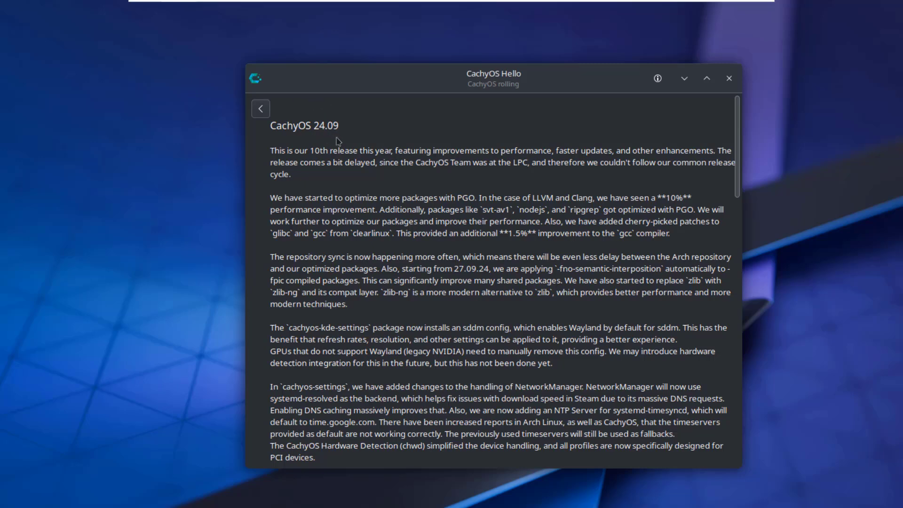
pyautogui.click(261, 109)
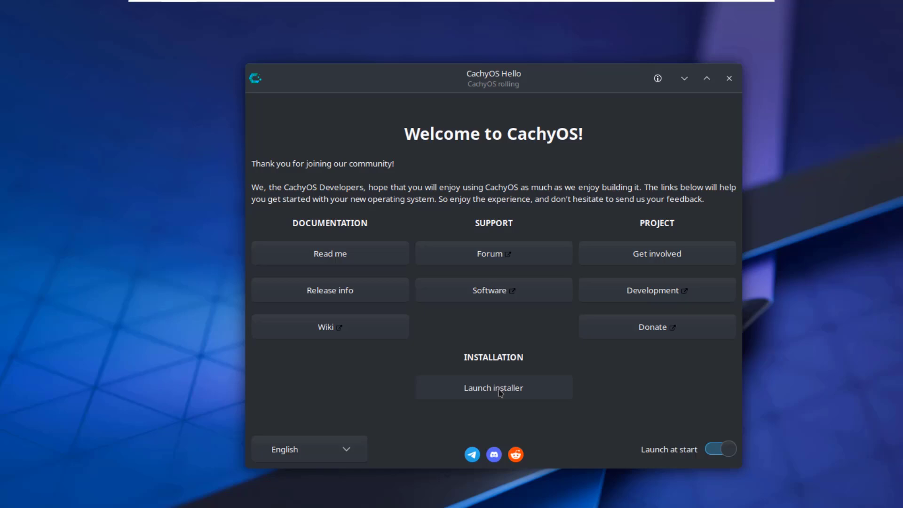
# Step: Launch the installer, keeping American English, America/New York and the English (US) keyboard
pyautogui.click(500, 390)
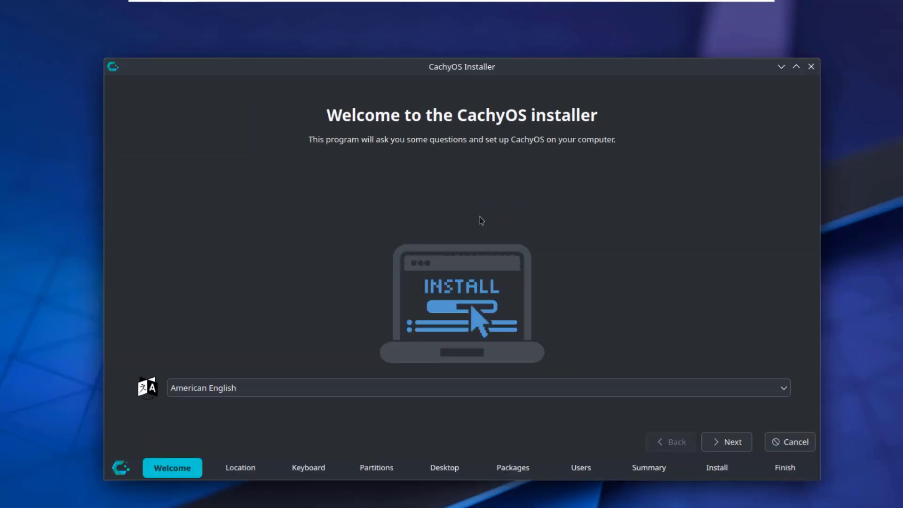
pyautogui.click(223, 391)
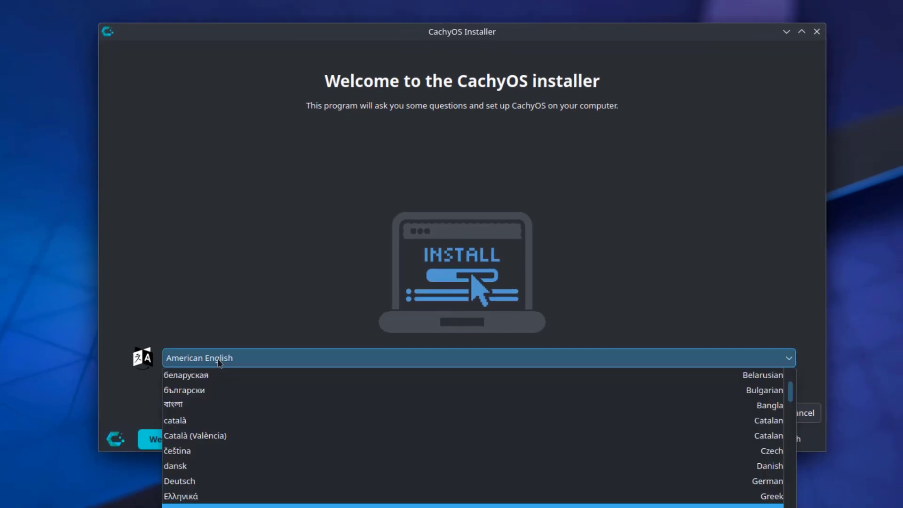
pyautogui.click(218, 362)
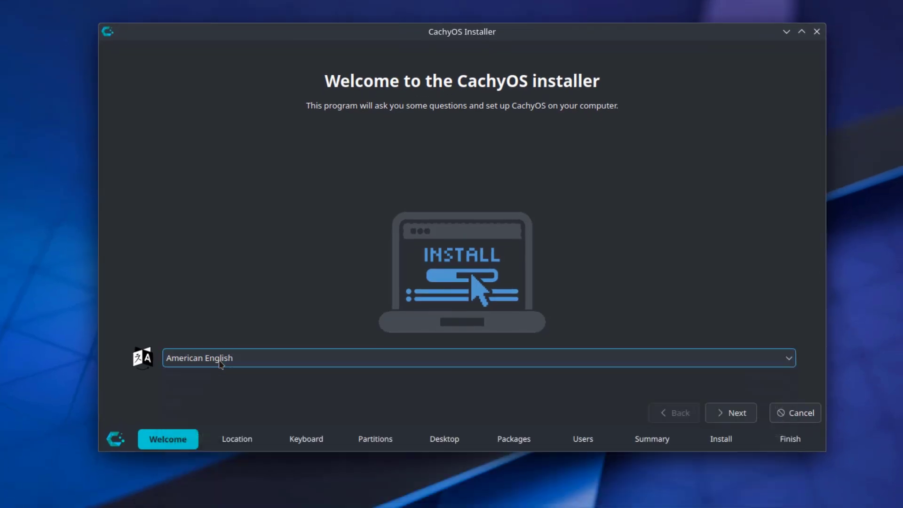
pyautogui.click(732, 413)
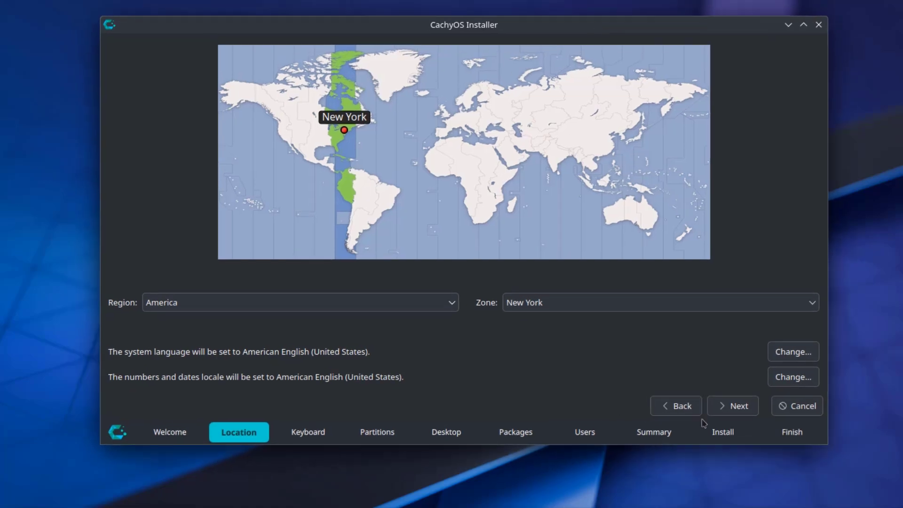
pyautogui.click(734, 406)
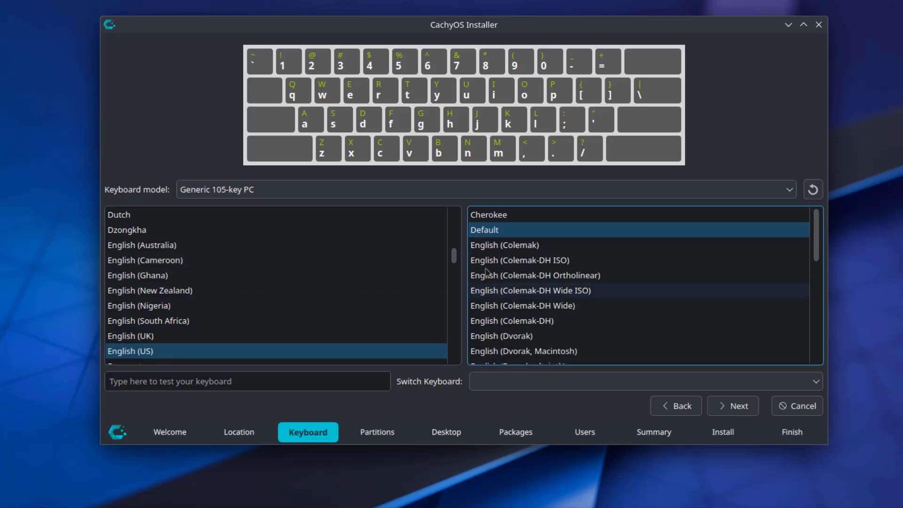
pyautogui.click(736, 405)
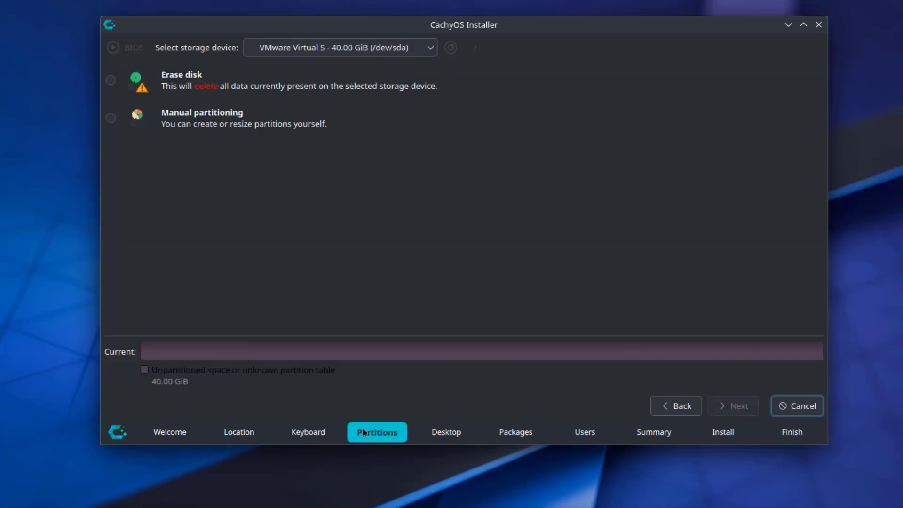
# Step: Choose Erase disk with the btrfs filesystem and the bootloader in the Master Boot Record
pyautogui.click(111, 81)
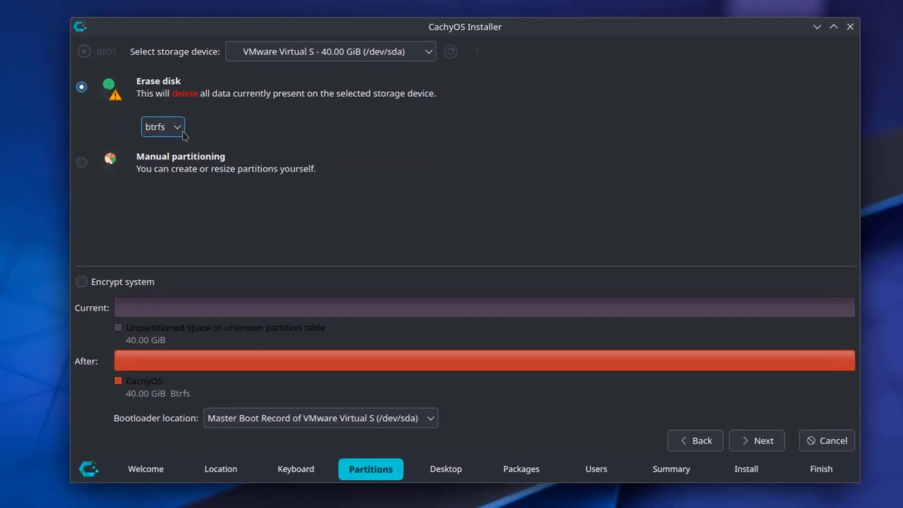
pyautogui.click(200, 122)
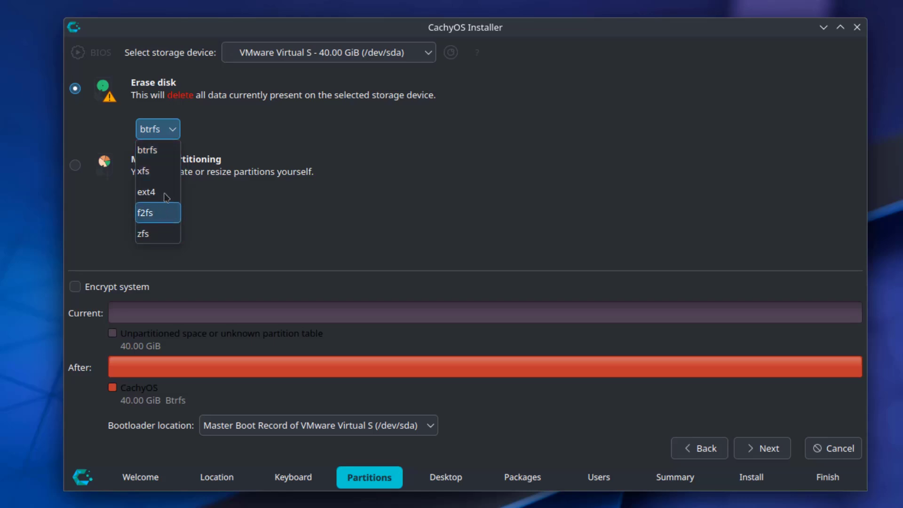
pyautogui.click(166, 153)
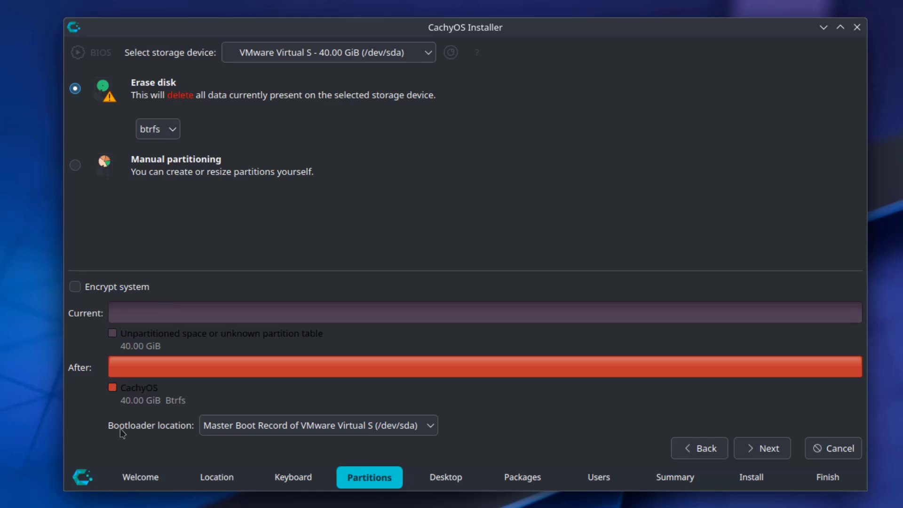
pyautogui.click(274, 426)
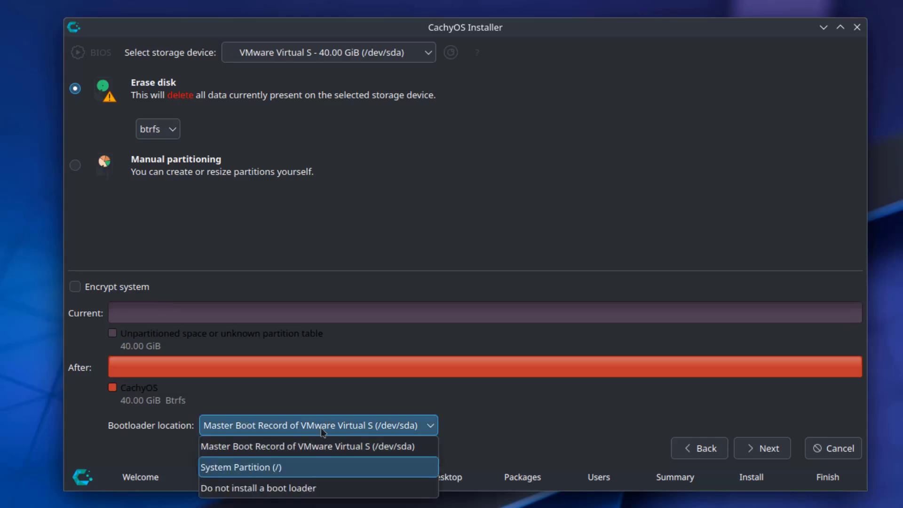
pyautogui.click(684, 422)
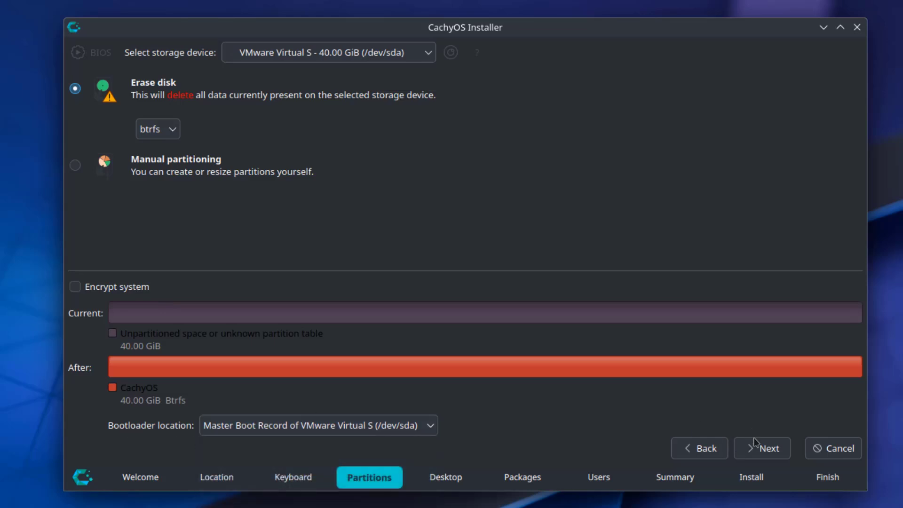
pyautogui.click(763, 447)
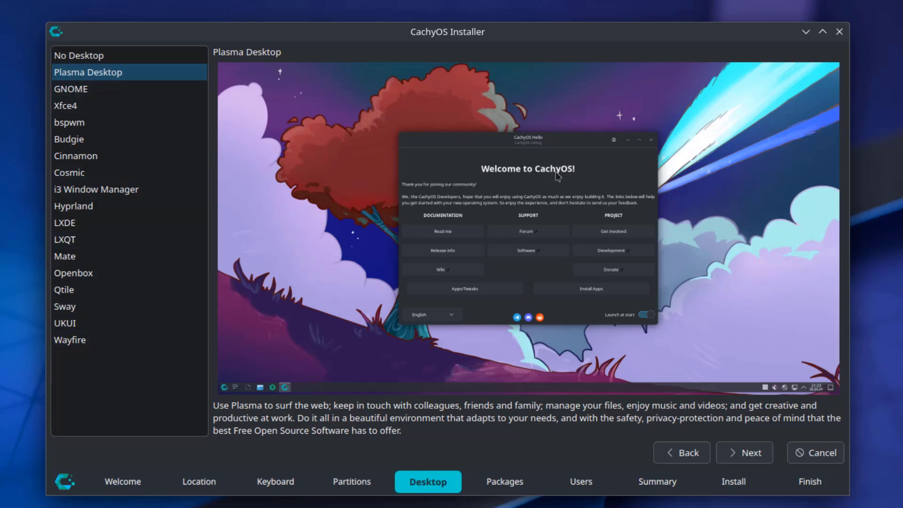
# Step: Preview the GNOME, Xfce4, bspwm, Budgie, Cinnamon, Cosmic, i3, Hyprland and LXDE desktops
pyautogui.click(86, 92)
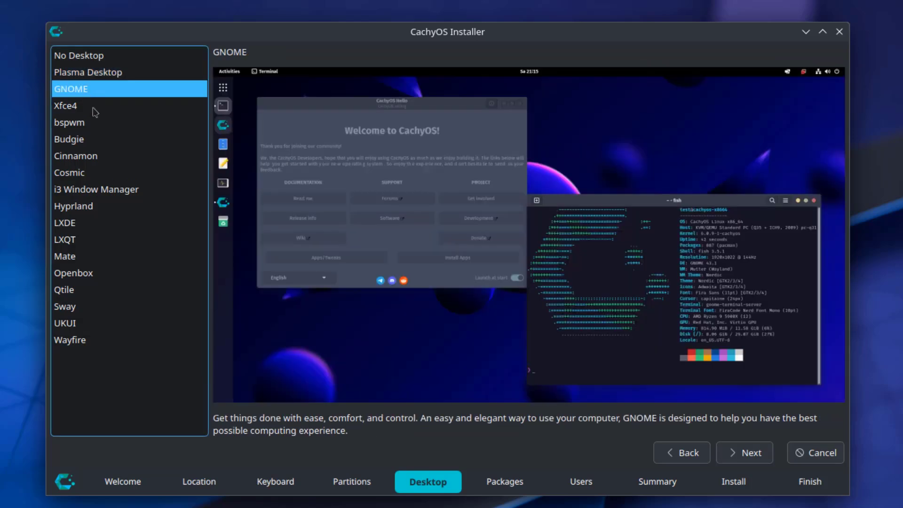
pyautogui.click(84, 106)
pyautogui.click(82, 124)
pyautogui.click(82, 140)
pyautogui.click(80, 157)
pyautogui.click(77, 174)
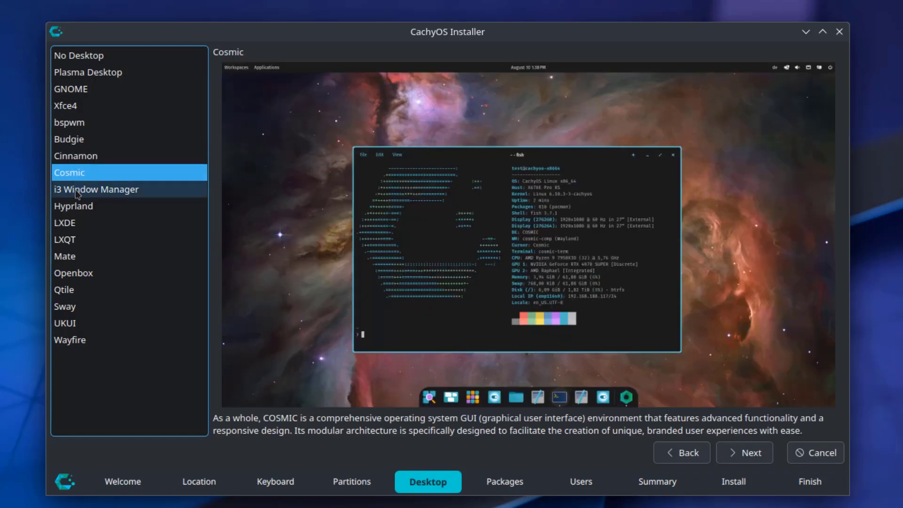
pyautogui.click(76, 190)
pyautogui.click(76, 207)
pyautogui.click(75, 223)
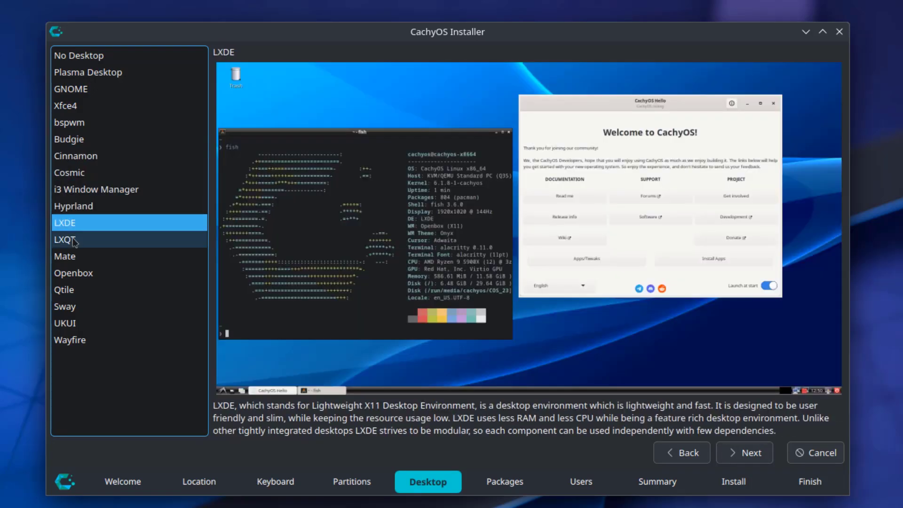
# Step: Preview LXQt, Mate, Openbox, Qtile, Sway, UKUI and Wayfire, then choose Plasma Desktop
pyautogui.click(75, 239)
pyautogui.click(76, 256)
pyautogui.click(78, 277)
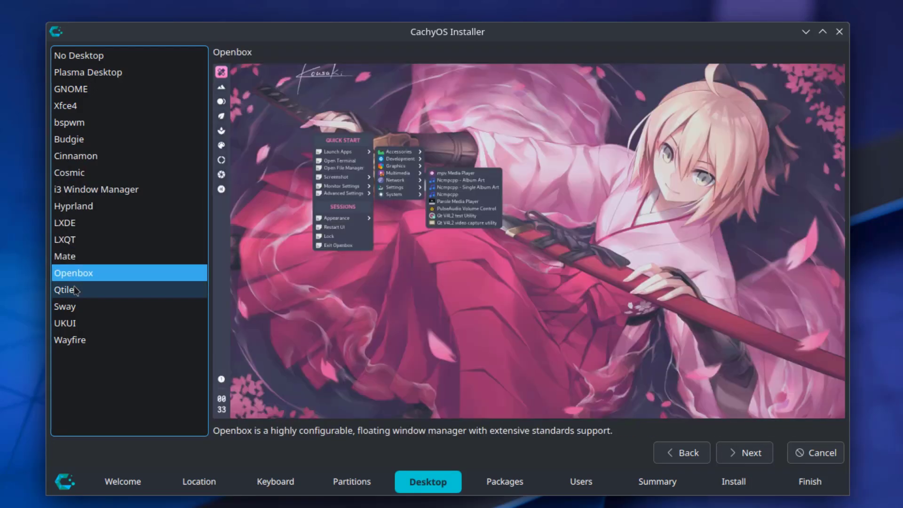
pyautogui.click(76, 292)
pyautogui.click(77, 308)
pyautogui.click(78, 324)
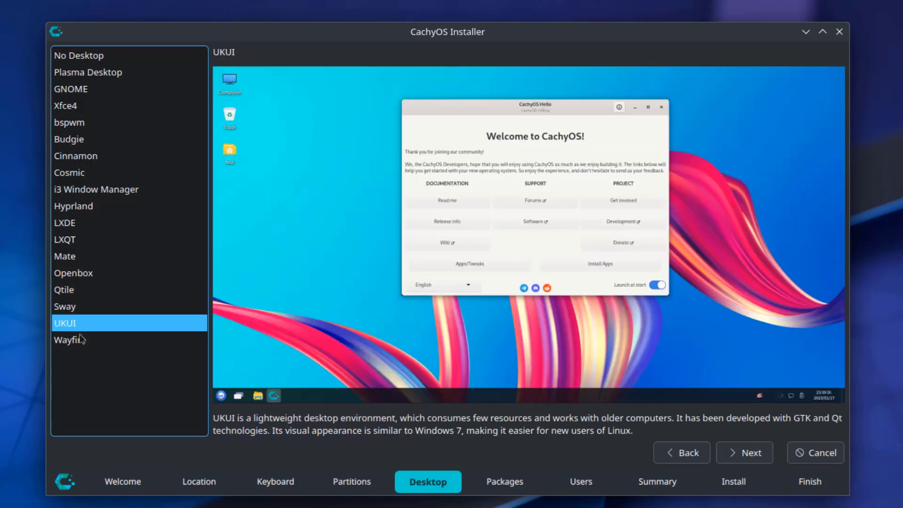
pyautogui.click(82, 341)
pyautogui.click(120, 73)
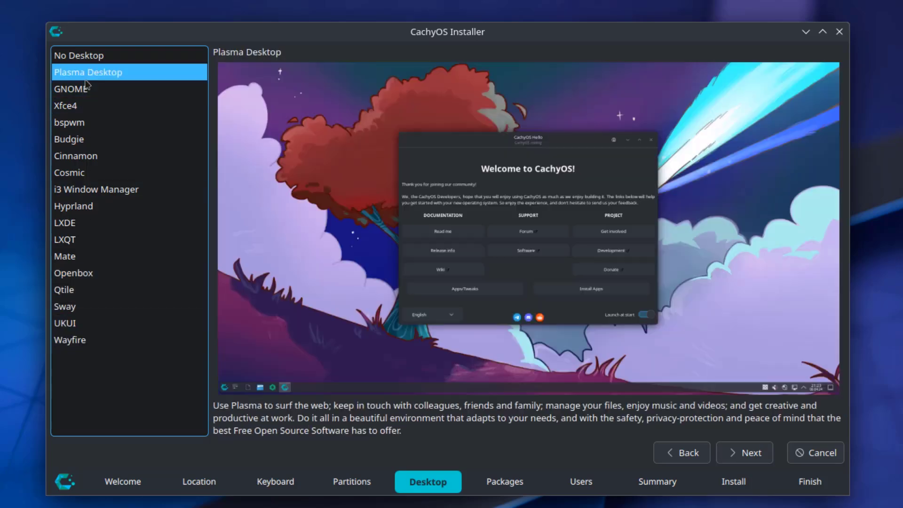
pyautogui.click(747, 459)
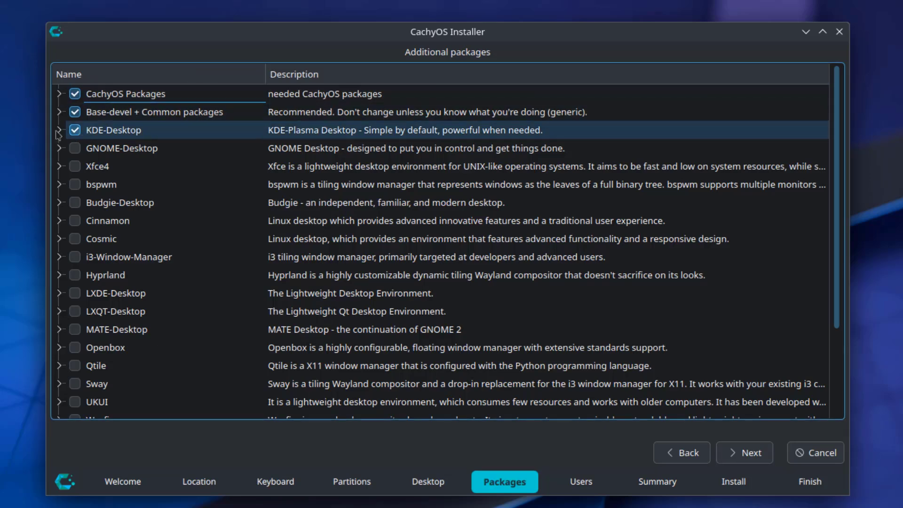
# Step: Expand KDE-Desktop, then tick Printing-Support and expand it to see its cups and printer packages
pyautogui.doubleClick(111, 131)
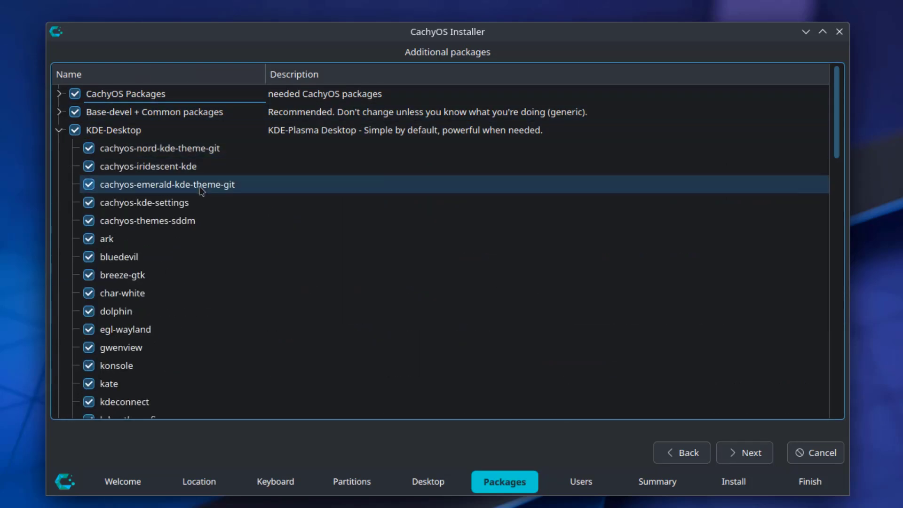
pyautogui.scroll(-12, 405, 240)
pyautogui.scroll(-5, 407, 237)
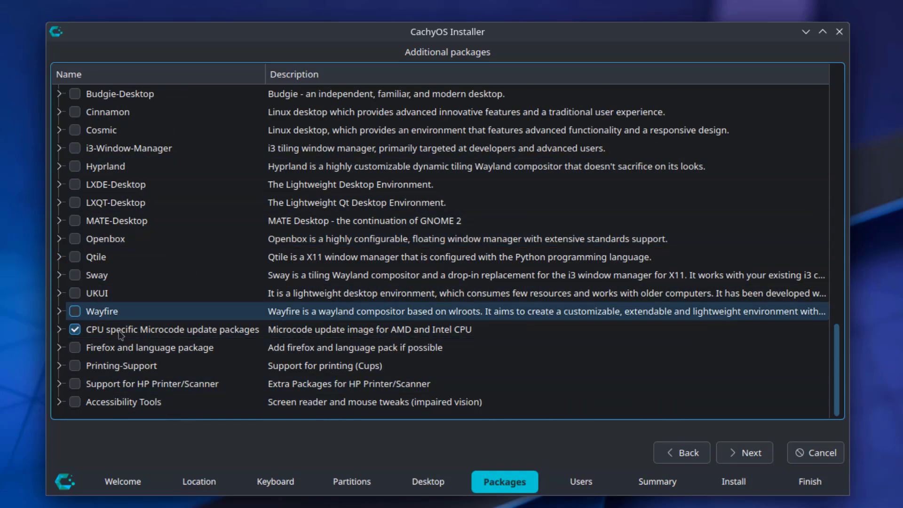
pyautogui.click(74, 366)
pyautogui.click(59, 365)
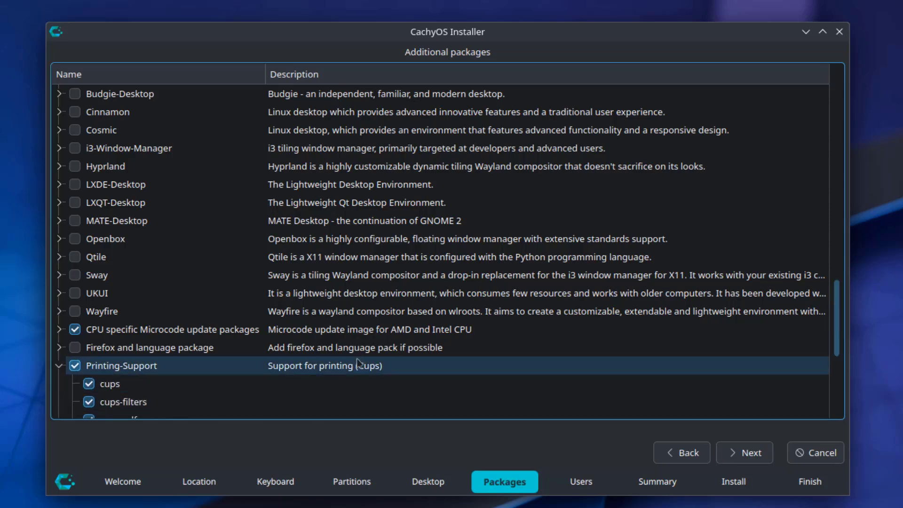
pyautogui.scroll(-1, 376, 355)
pyautogui.scroll(-3, 377, 355)
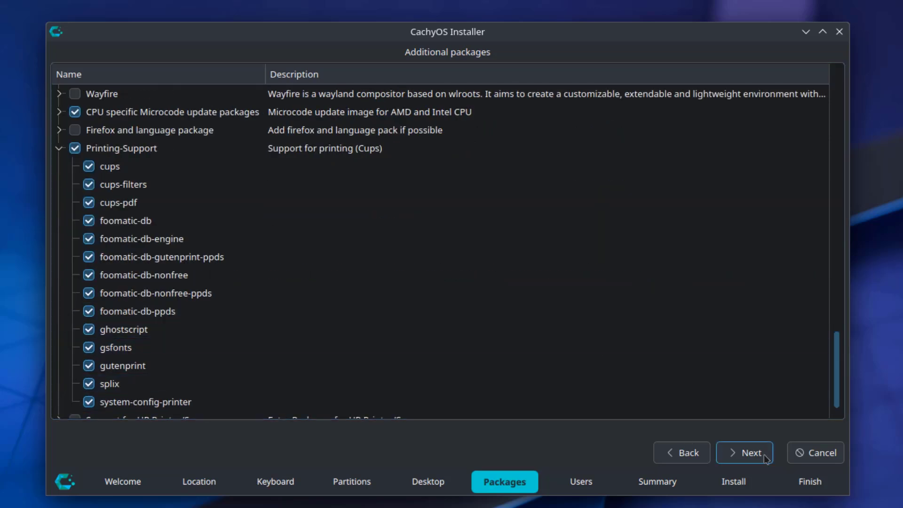
# Step: Enter the user's full name and the account password twice, then continue to the Summary
pyautogui.click(745, 453)
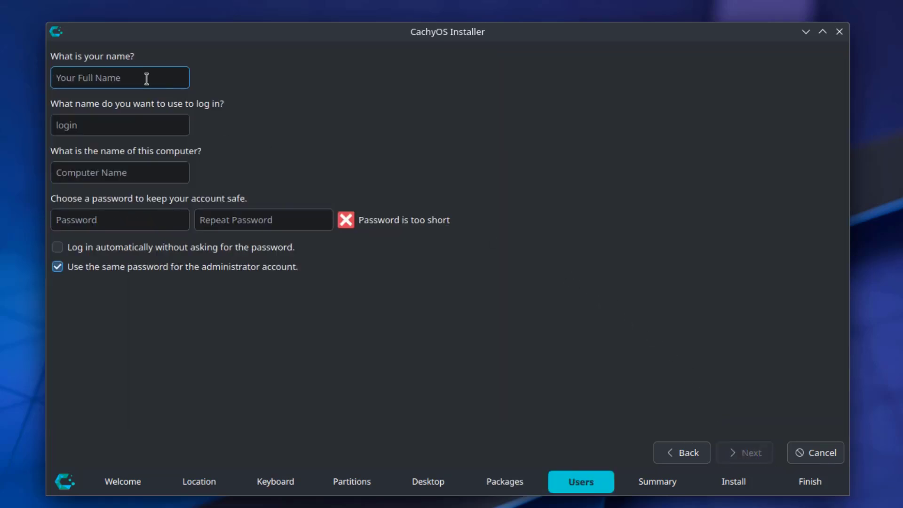
pyautogui.write('john')
pyautogui.click(121, 218)
pyautogui.write('1234')
pyautogui.click(242, 223)
pyautogui.write('1234')
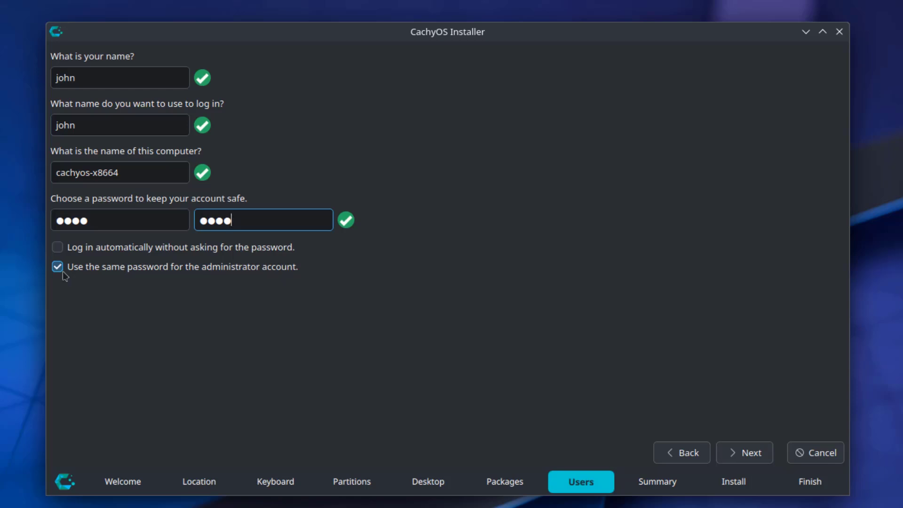
pyautogui.click(744, 452)
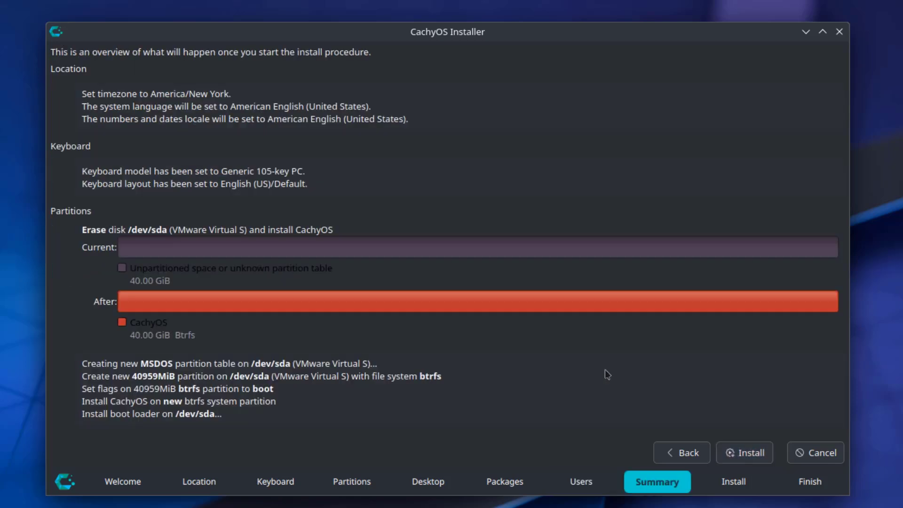
# Step: Install CachyOS onto /dev/sda, confirming the disk changes with Install Now
pyautogui.click(742, 452)
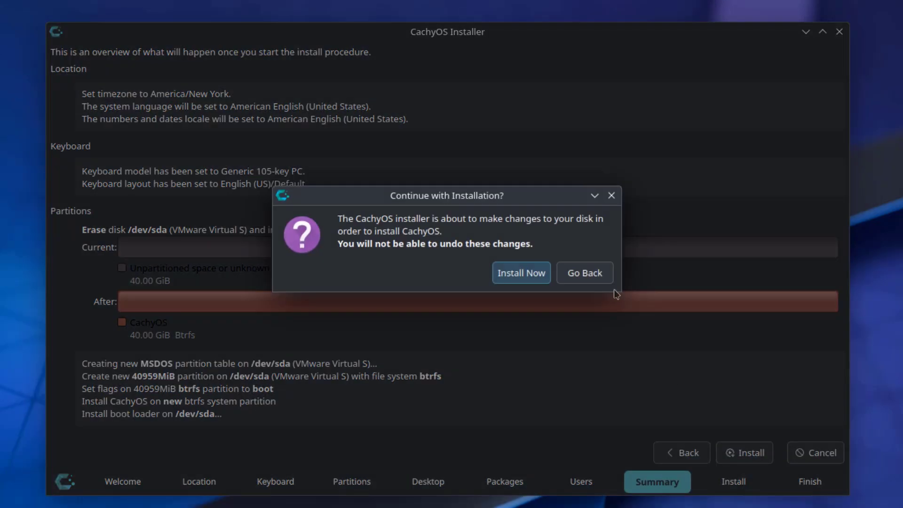
pyautogui.click(546, 275)
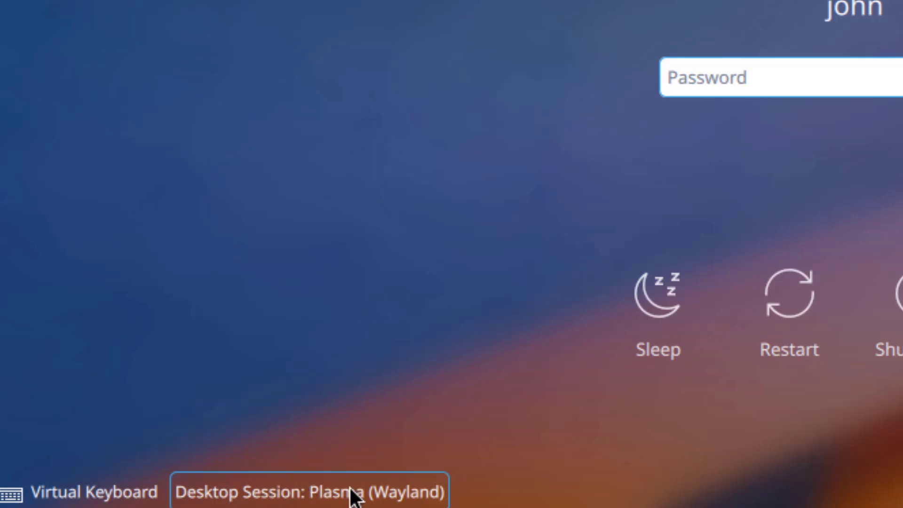
# Step: Check the session list, keep Plasma (Wayland), and log in with the account password
pyautogui.click(370, 495)
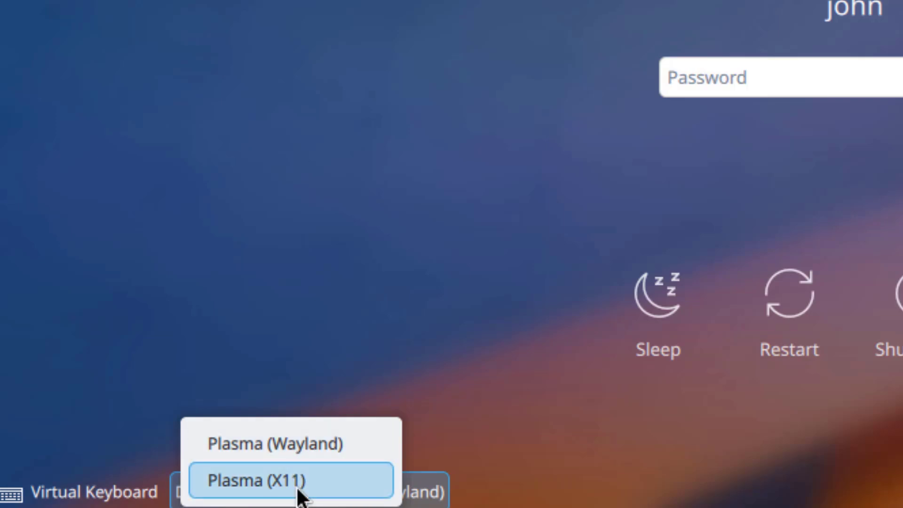
pyautogui.click(715, 92)
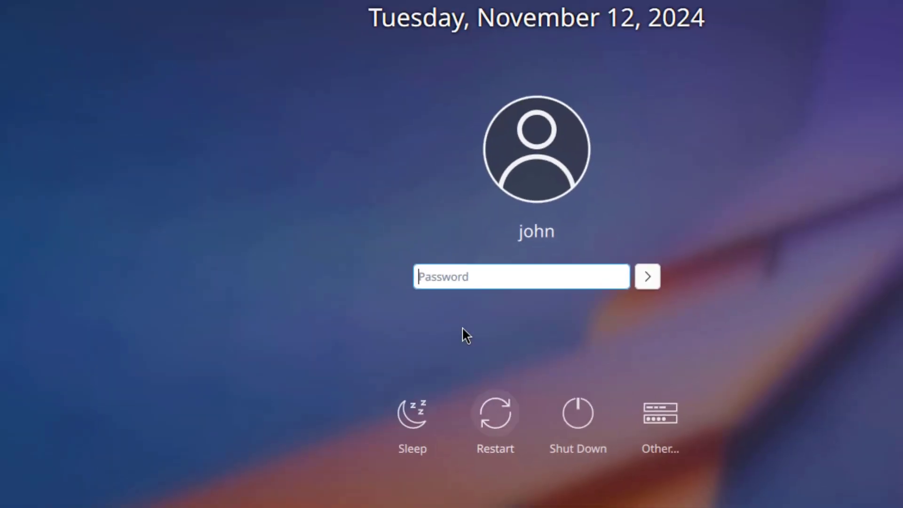
pyautogui.write('••')
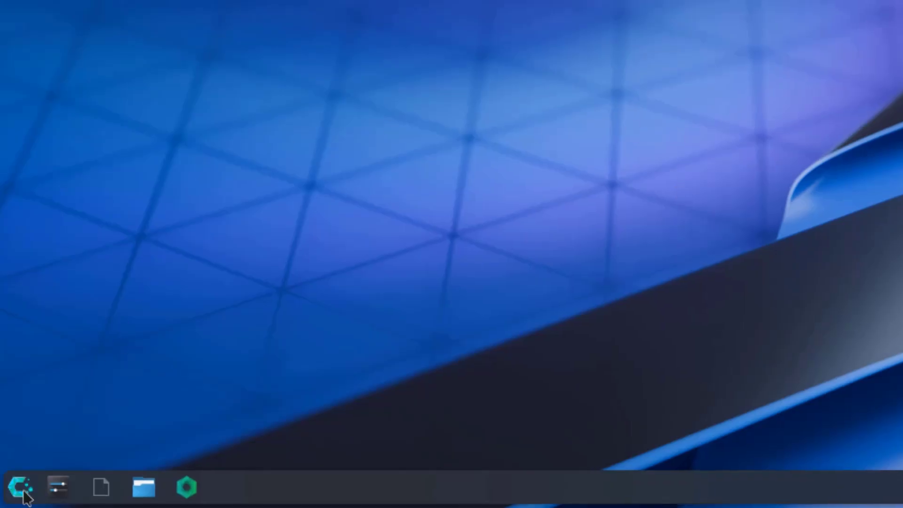
# Step: Show All Applications in the launcher and scroll from Cachy Browser down to Volume Control
pyautogui.click(22, 489)
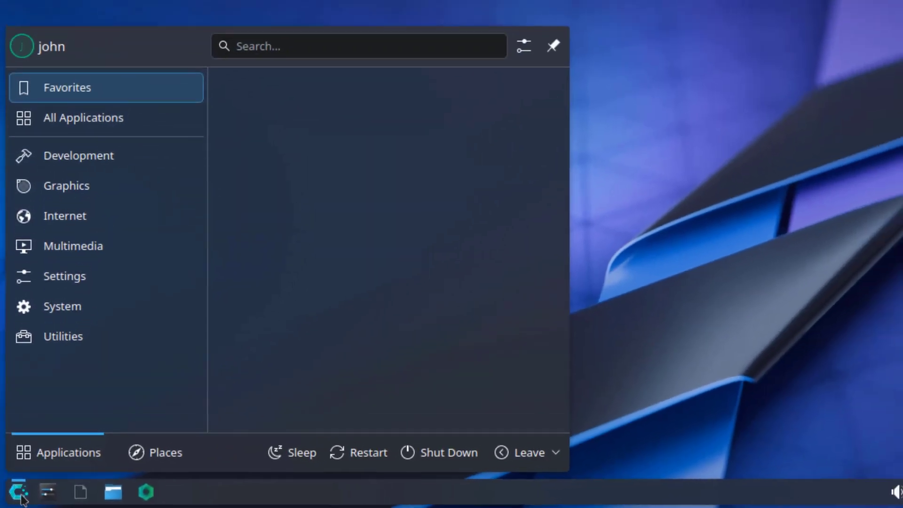
pyautogui.click(100, 3)
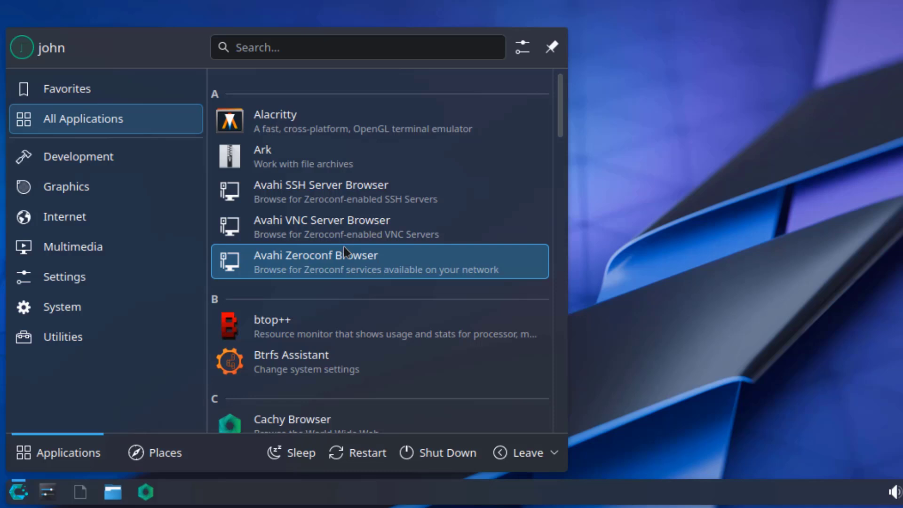
pyautogui.scroll(-3, 363, 318)
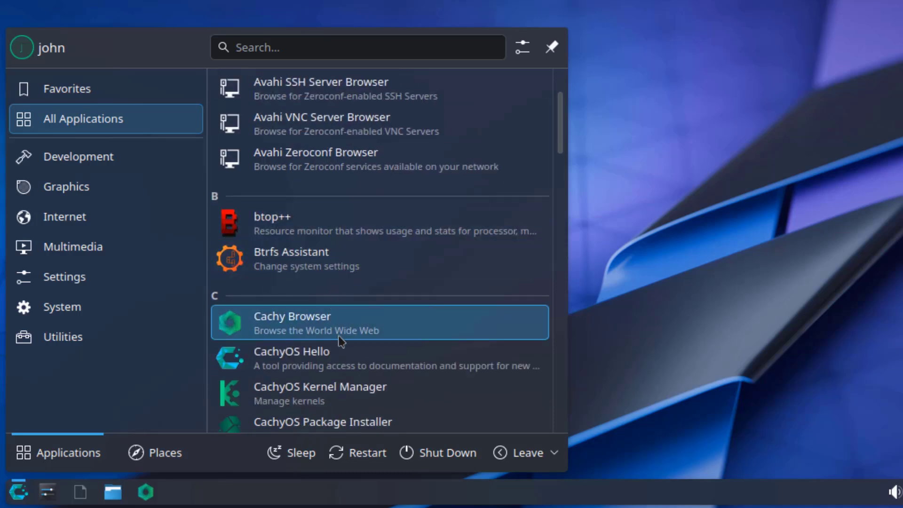
pyautogui.scroll(-3, 339, 357)
pyautogui.scroll(-3, 339, 357)
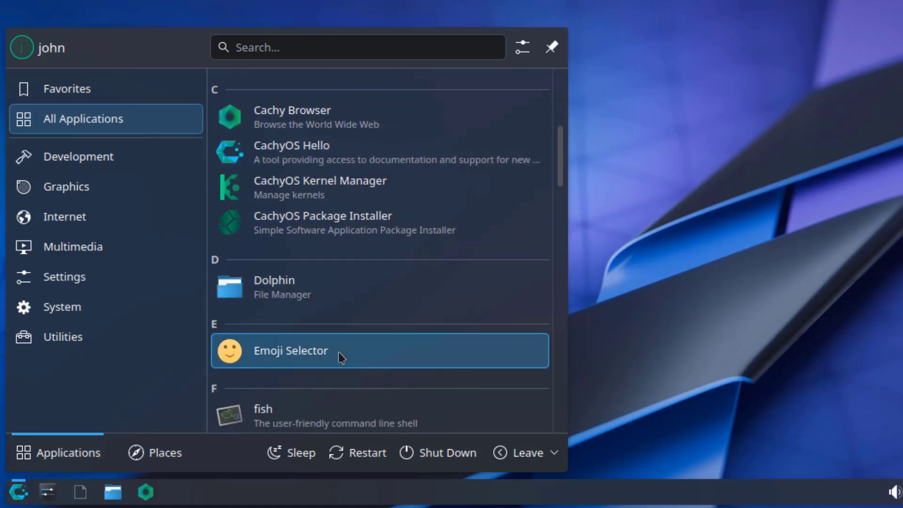
pyautogui.scroll(-6, 340, 356)
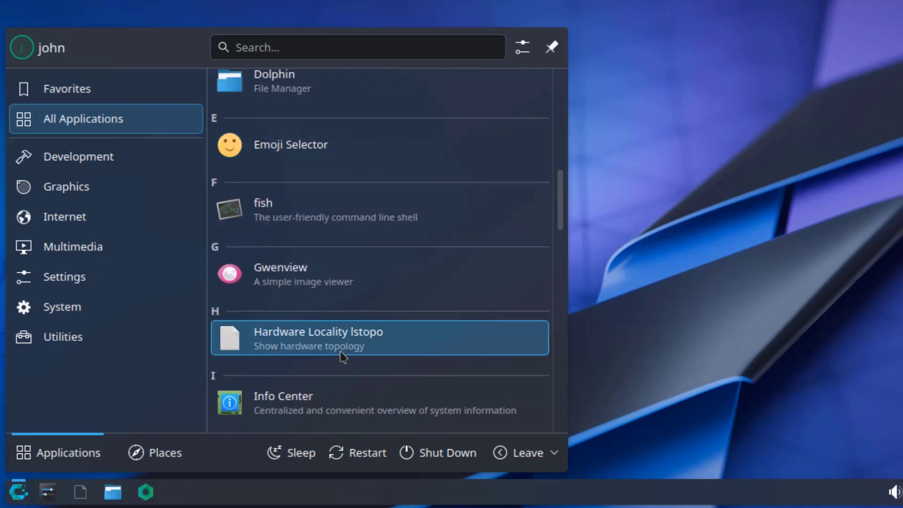
pyautogui.scroll(-4, 343, 355)
pyautogui.scroll(-3, 345, 350)
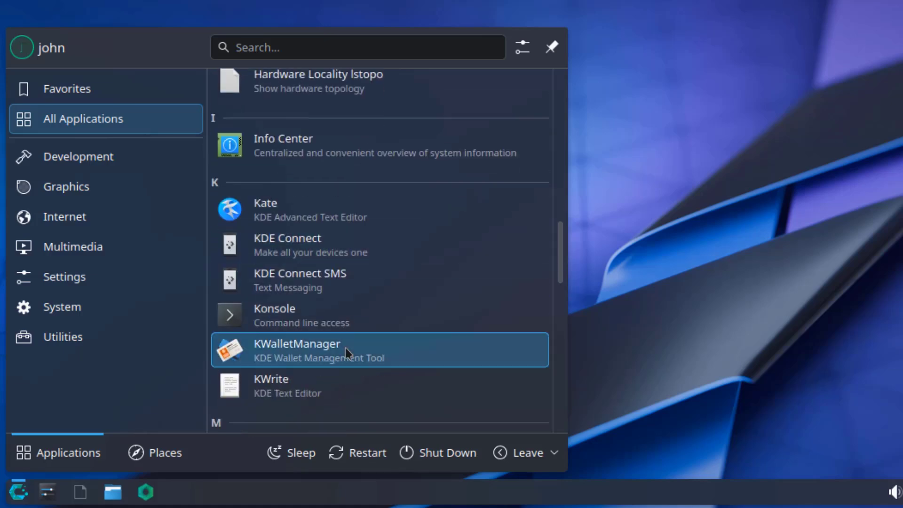
pyautogui.scroll(-4, 345, 350)
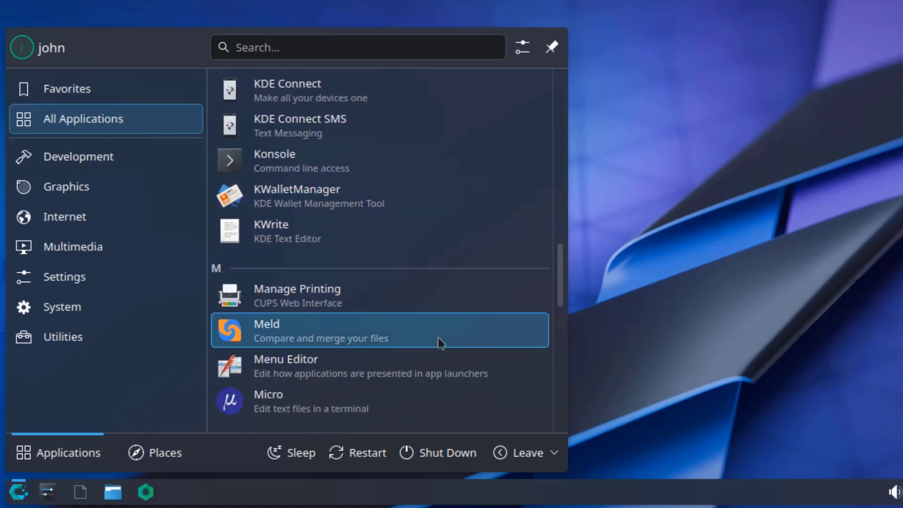
pyautogui.scroll(-3, 391, 342)
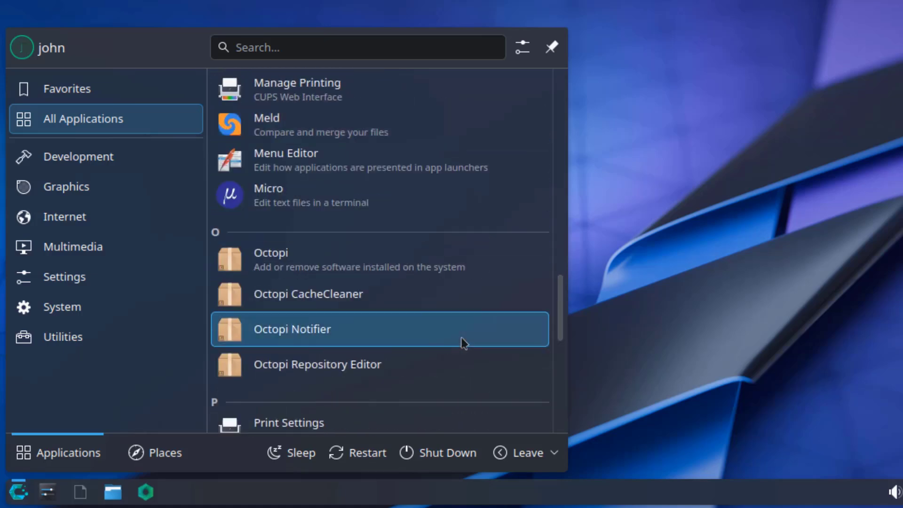
pyautogui.scroll(-2, 469, 338)
pyautogui.scroll(-2, 469, 338)
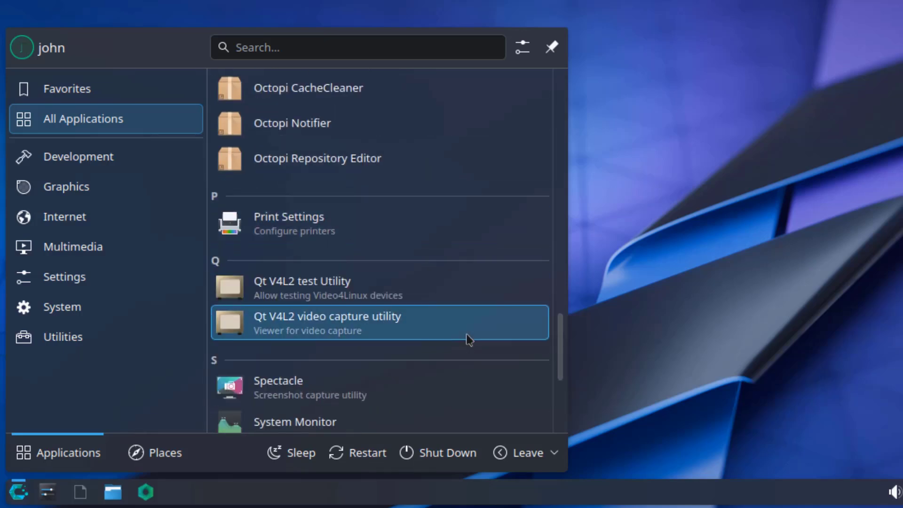
pyautogui.scroll(-2, 469, 338)
pyautogui.scroll(-3, 472, 338)
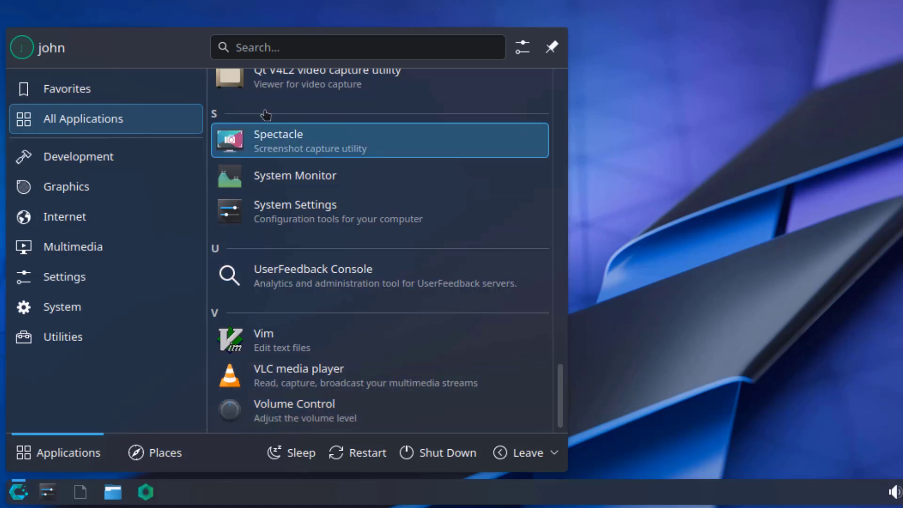
# Step: Step through the launcher's Development, Graphics, Internet, Multimedia, Settings, System and Utilities categories
pyautogui.click(105, 166)
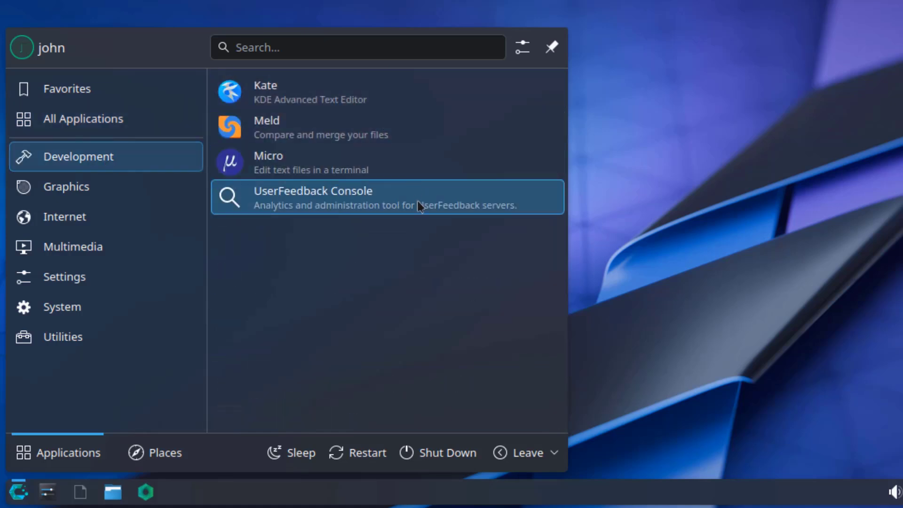
pyautogui.click(149, 197)
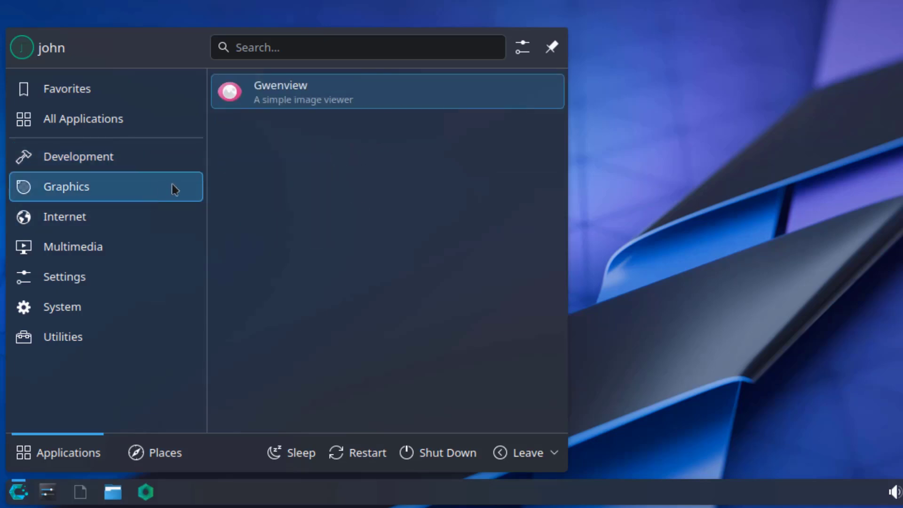
pyautogui.click(105, 212)
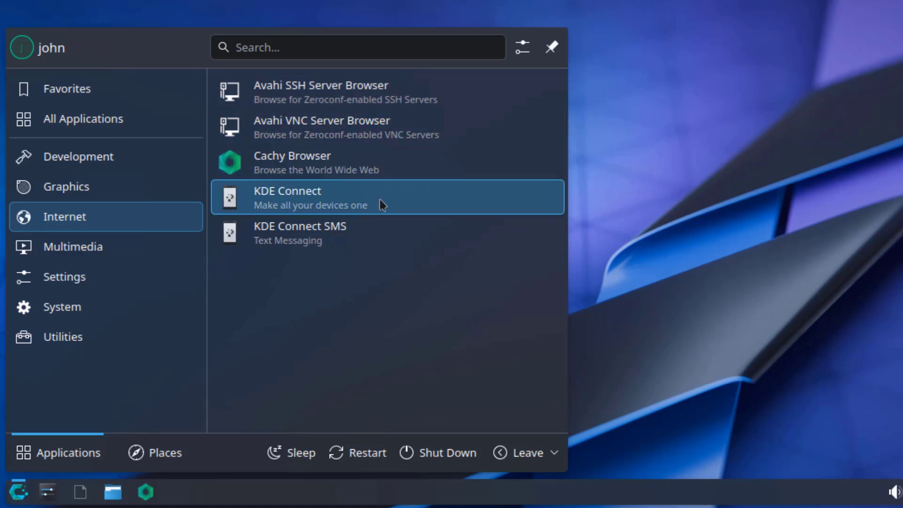
pyautogui.click(147, 247)
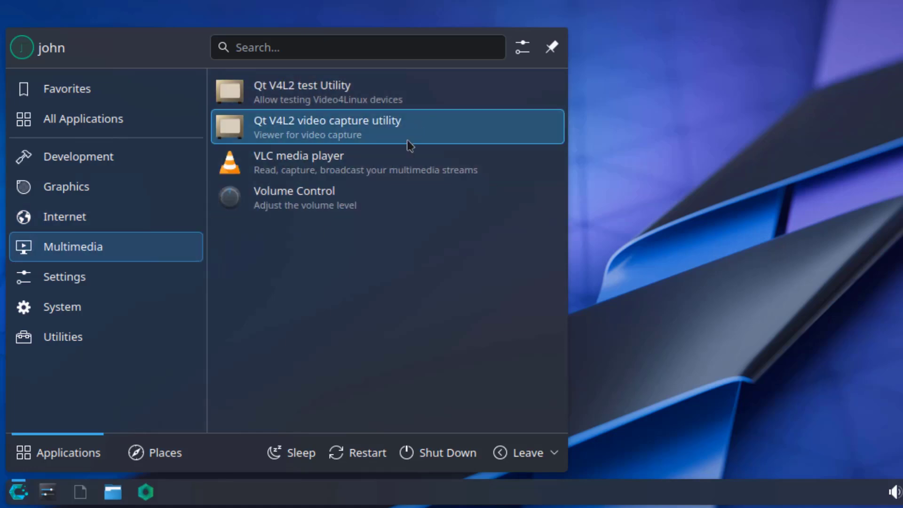
pyautogui.click(104, 288)
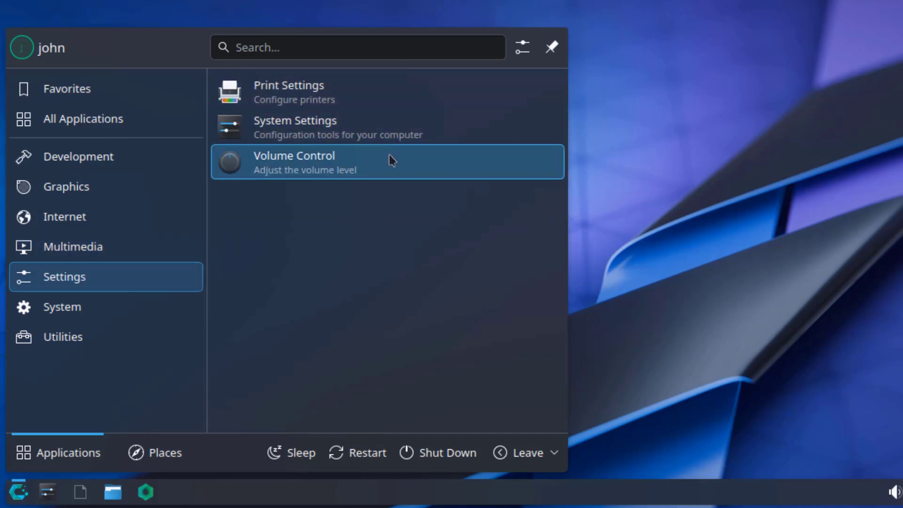
pyautogui.click(90, 309)
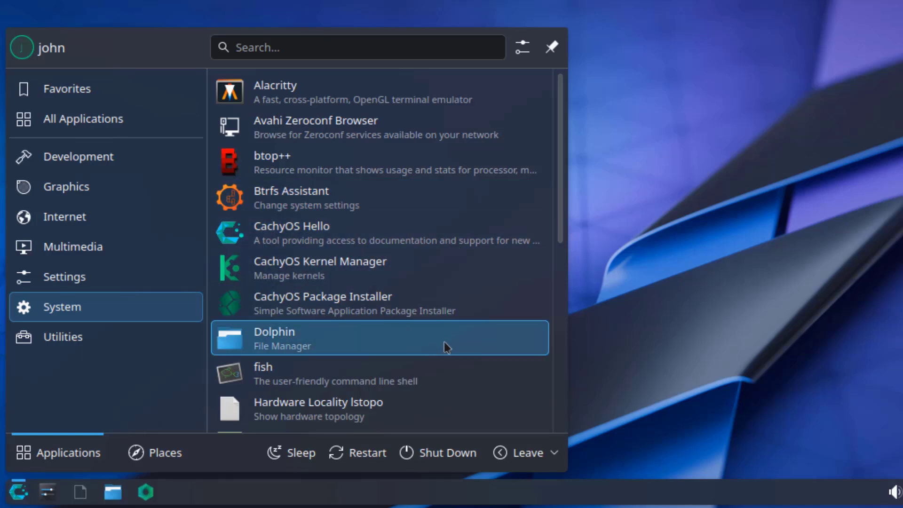
pyautogui.scroll(-2, 449, 357)
pyautogui.scroll(-2, 456, 372)
pyautogui.scroll(-1, 461, 365)
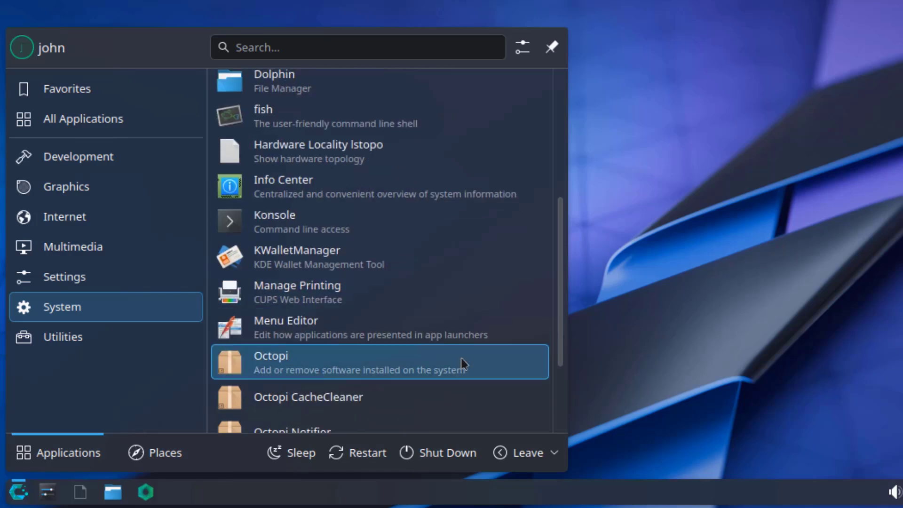
pyautogui.scroll(-3, 479, 361)
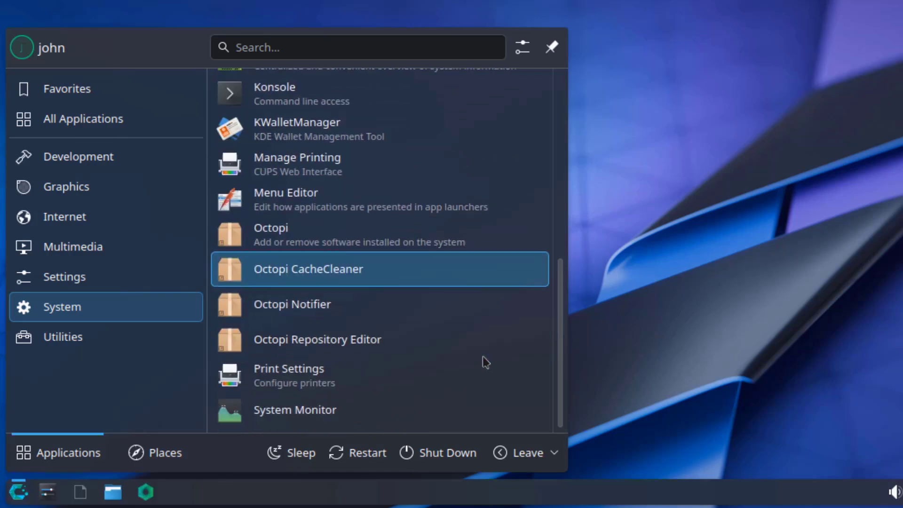
pyautogui.click(174, 334)
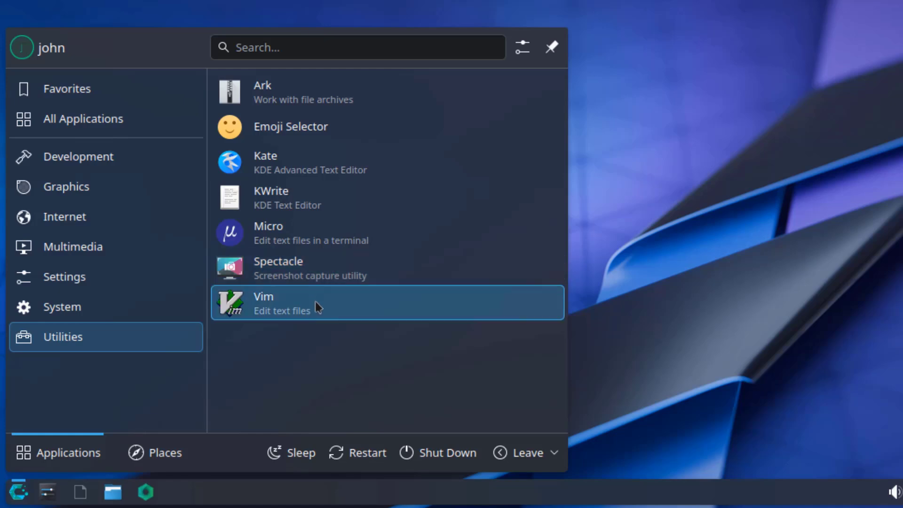
# Step: Launch Volume Control and check its stream filter list without changing it
pyautogui.moveTo(106, 251)
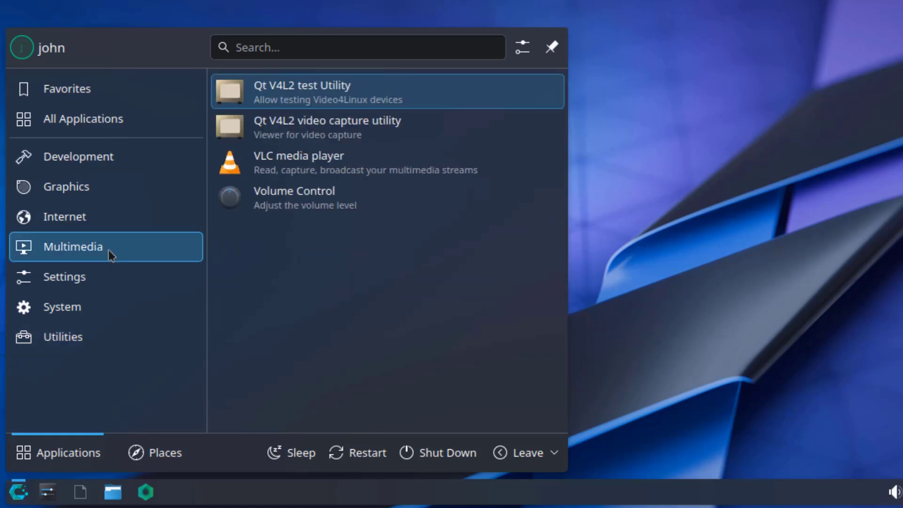
pyautogui.click(276, 195)
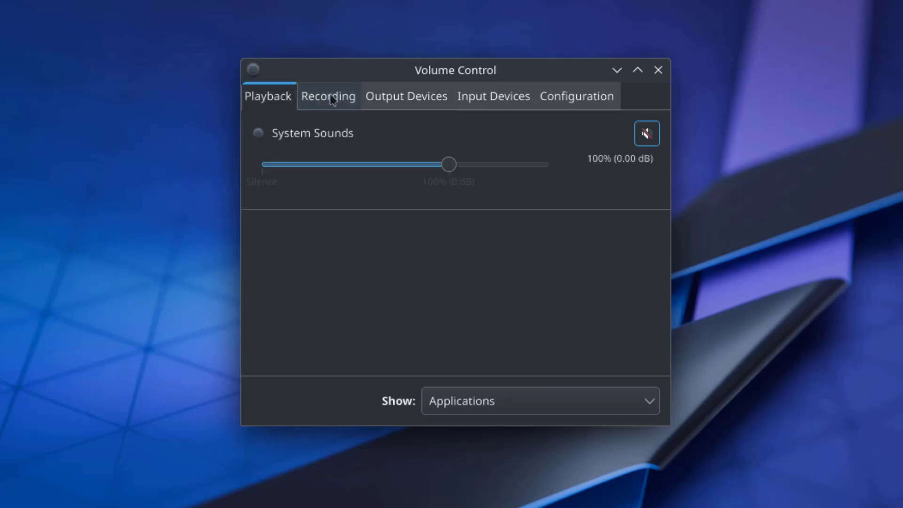
pyautogui.click(456, 409)
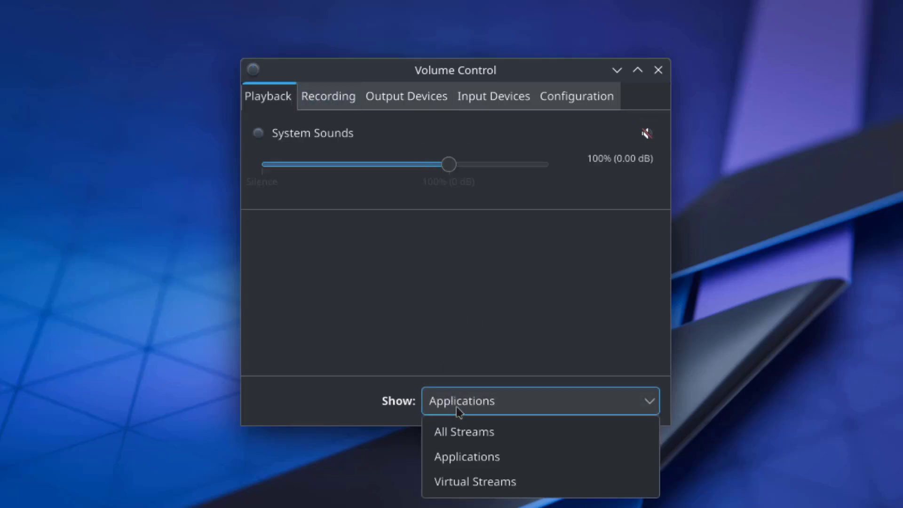
pyautogui.click(476, 322)
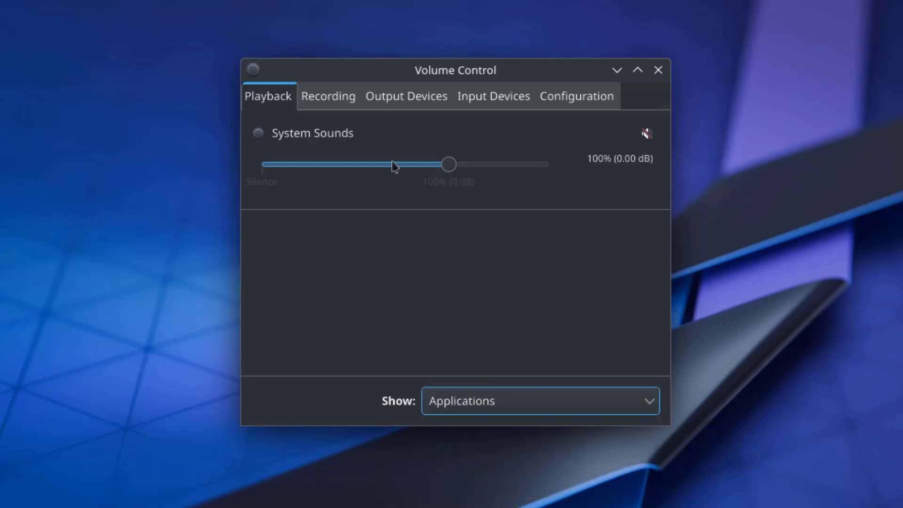
# Step: Review the Recording, Output Devices, Input Devices and Configuration pages, leaving the Analog Stereo Duplex profile unchanged
pyautogui.click(345, 96)
pyautogui.click(414, 96)
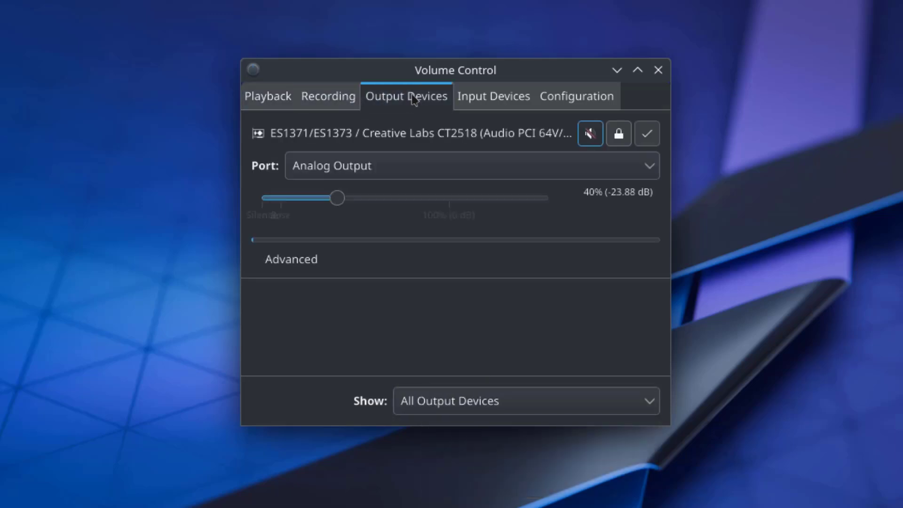
pyautogui.click(517, 101)
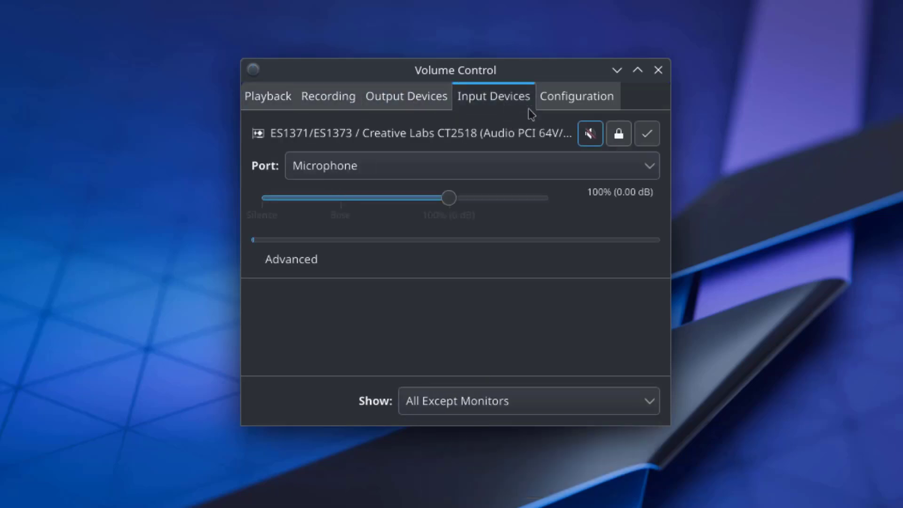
pyautogui.click(578, 103)
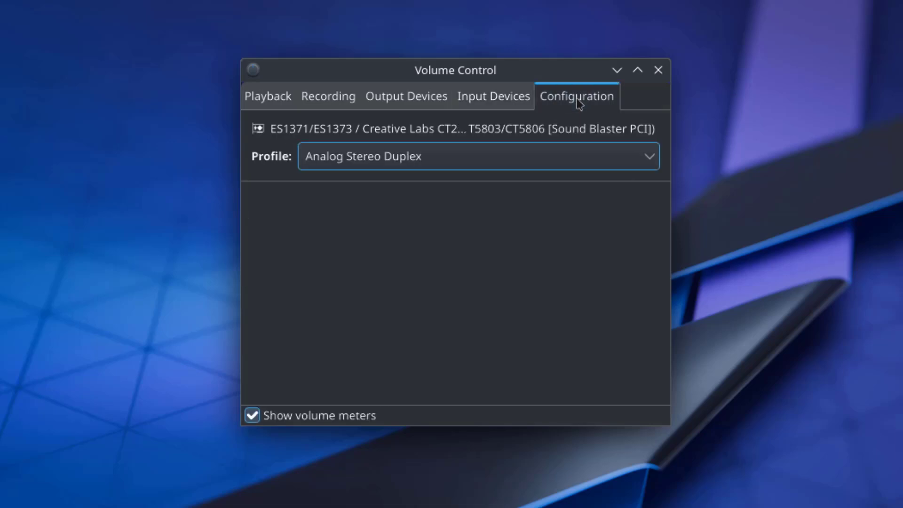
pyautogui.click(586, 160)
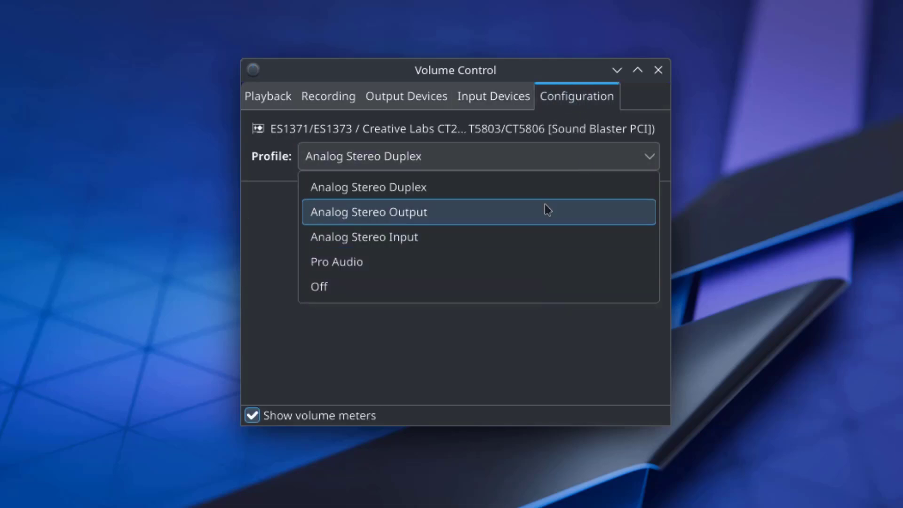
pyautogui.click(542, 337)
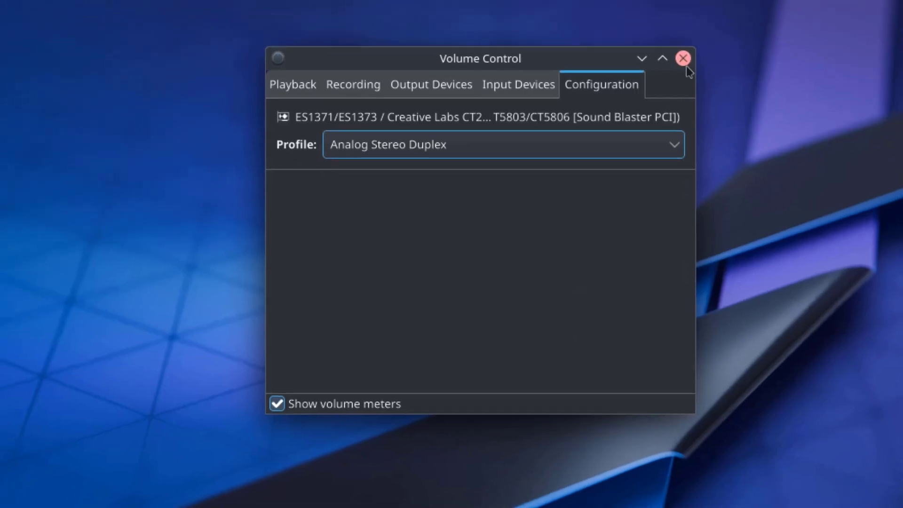
# Step: Close Volume Control and launch btop++ from the application launcher
pyautogui.click(691, 66)
pyautogui.press('super')
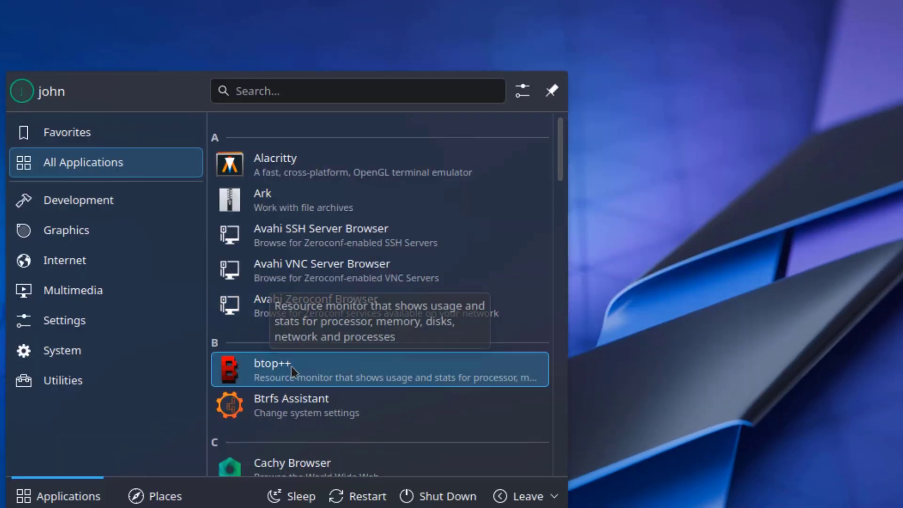
pyautogui.click(292, 366)
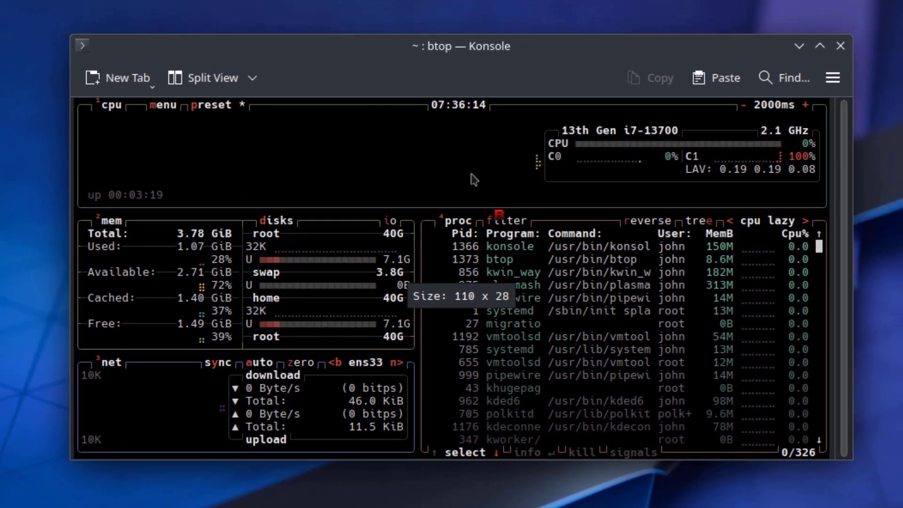
# Step: Split the Konsole window into many panes using Left/Right, Top/Bottom and automatic splits
pyautogui.click(243, 65)
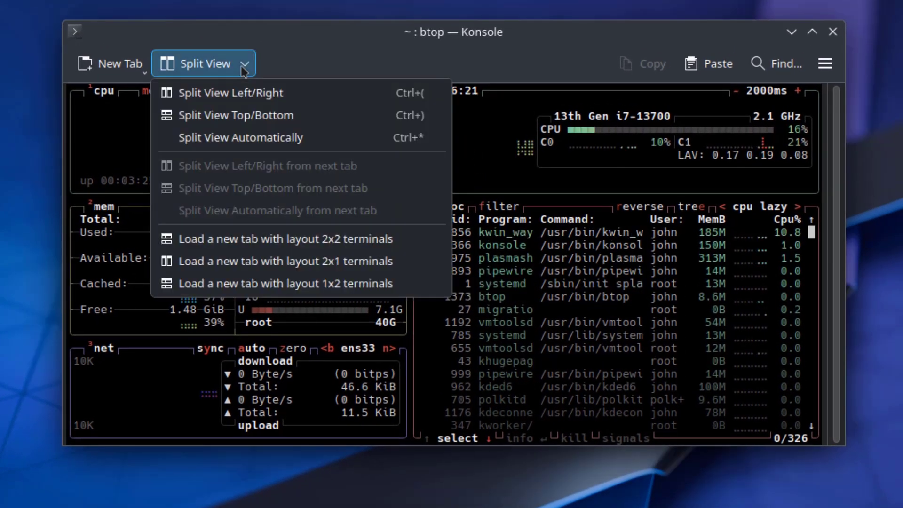
pyautogui.click(242, 91)
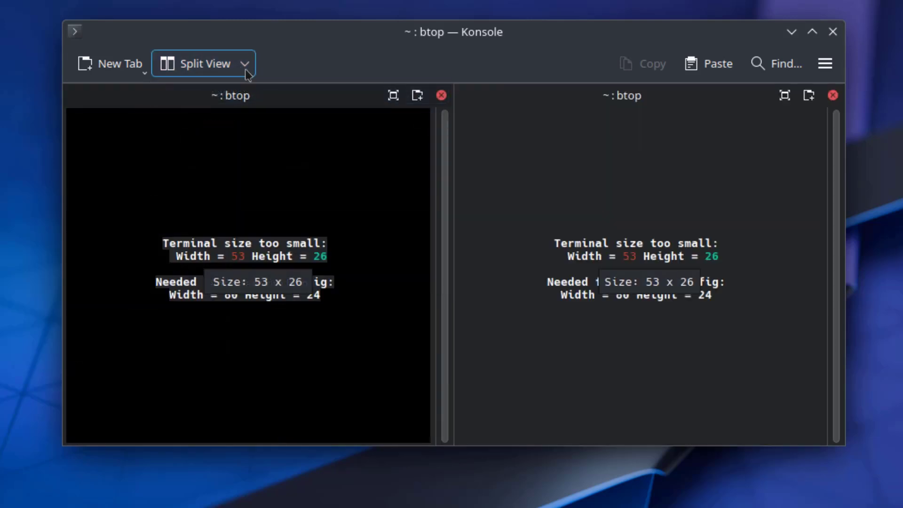
pyautogui.click(247, 66)
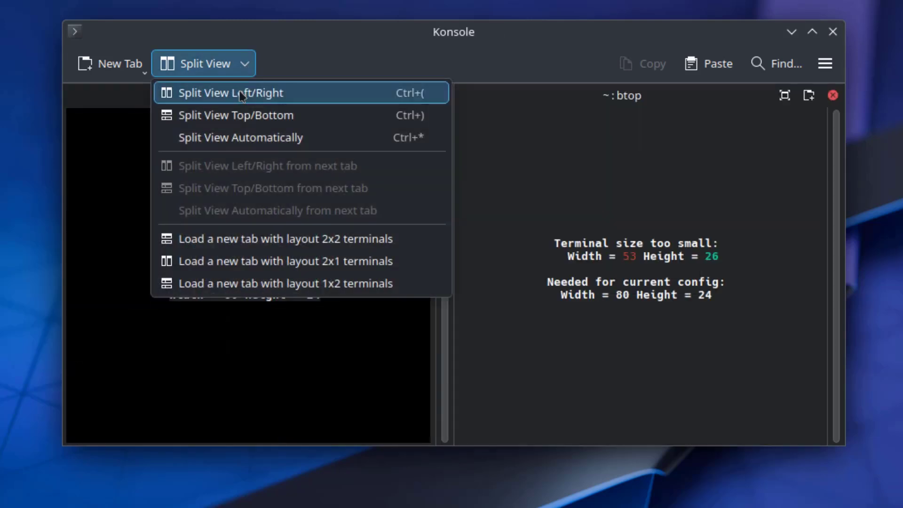
pyautogui.click(246, 91)
pyautogui.click(245, 65)
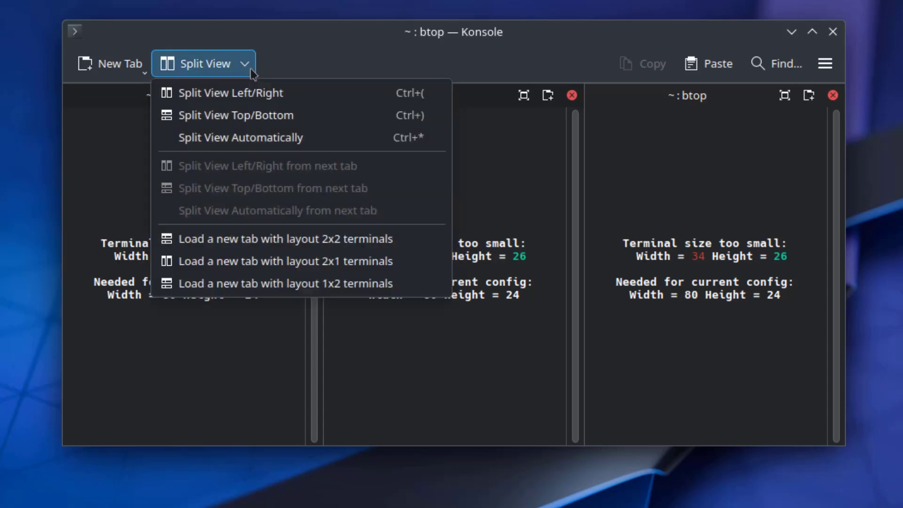
pyautogui.click(250, 115)
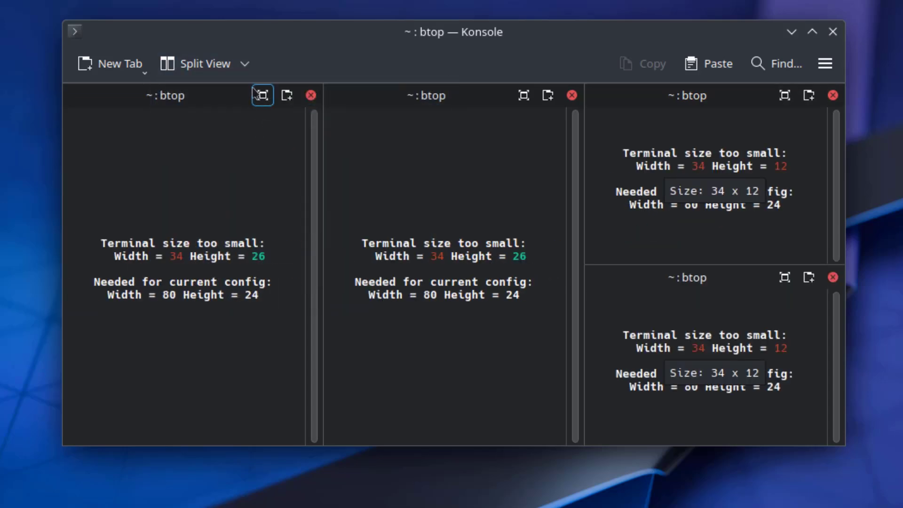
pyautogui.click(245, 65)
pyautogui.click(249, 138)
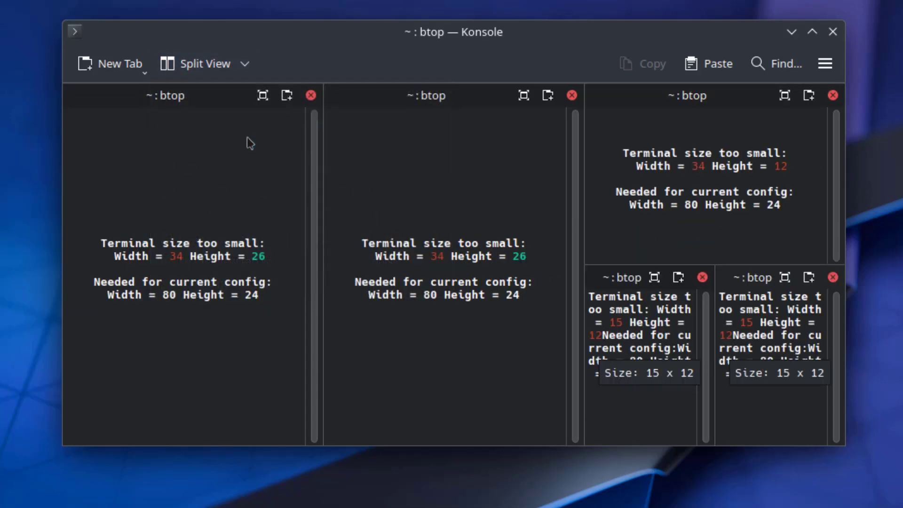
pyautogui.click(245, 64)
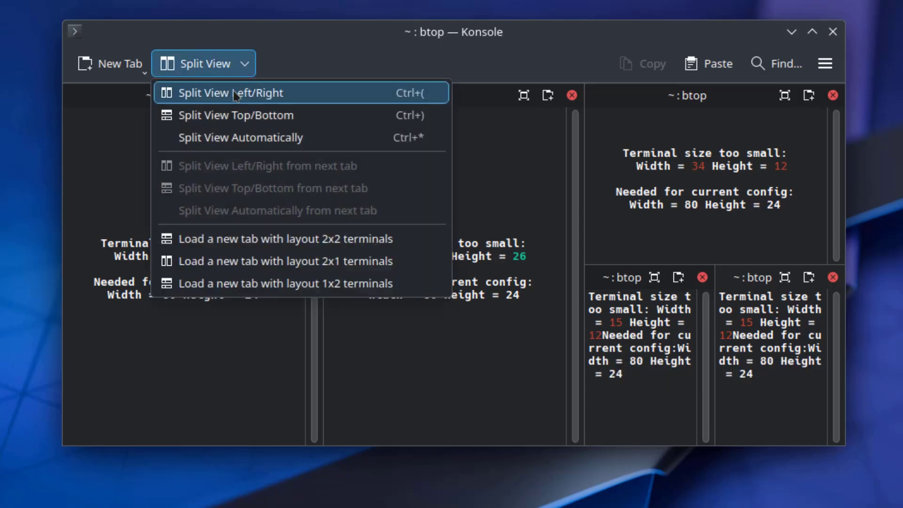
pyautogui.click(234, 93)
pyautogui.click(245, 64)
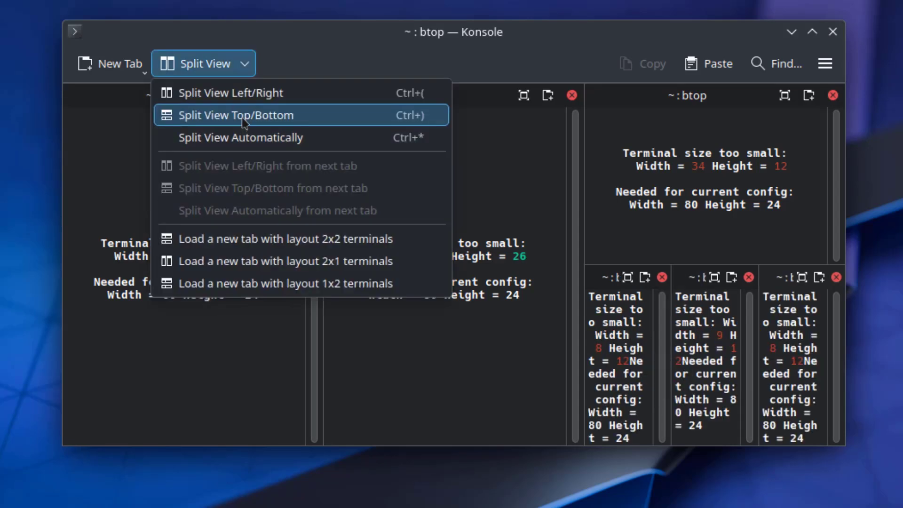
pyautogui.click(235, 93)
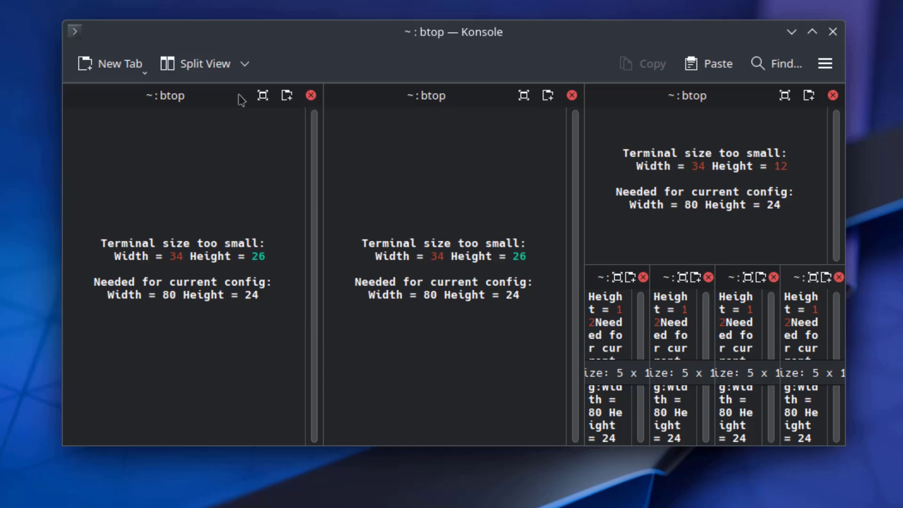
# Step: Bring up Konsole's main menu and its Settings options
pyautogui.click(825, 66)
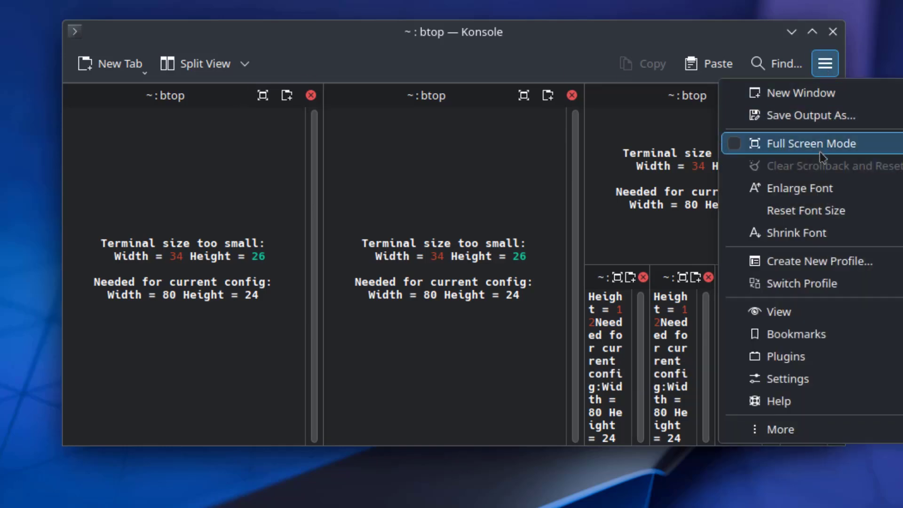
pyautogui.moveTo(778, 429)
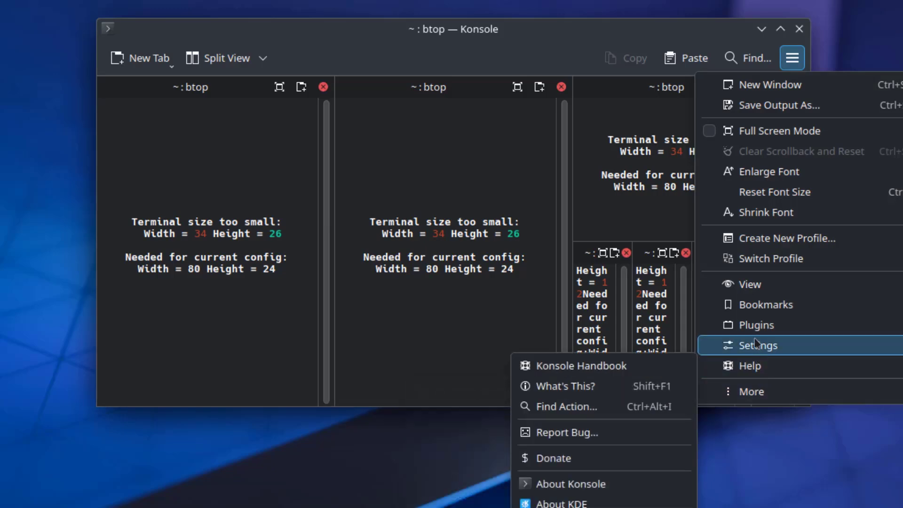
pyautogui.moveTo(753, 348)
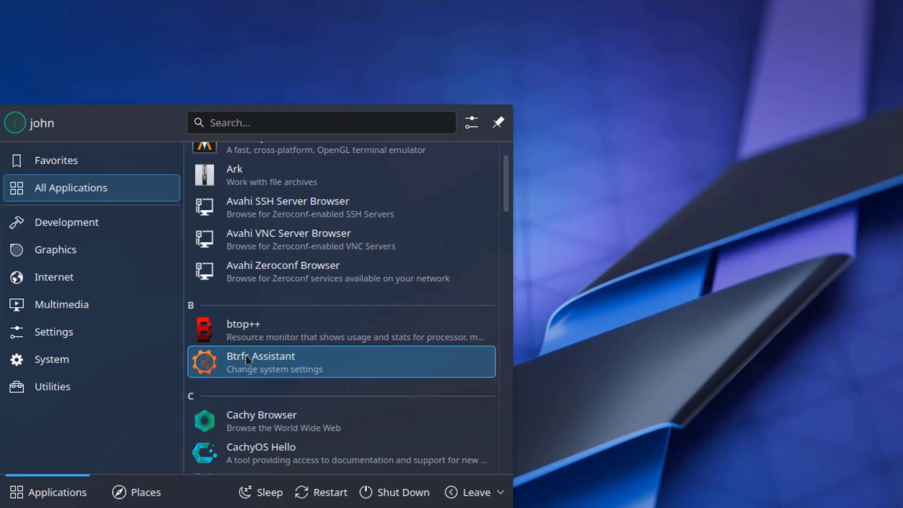
# Step: Launch Btrfs Assistant, authenticating with the account password
pyautogui.click(245, 355)
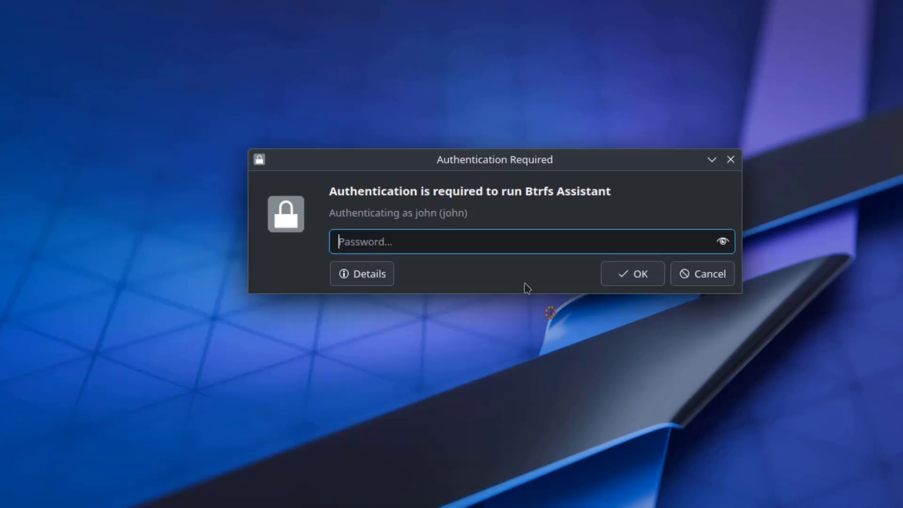
pyautogui.write('***')
pyautogui.press('Return')
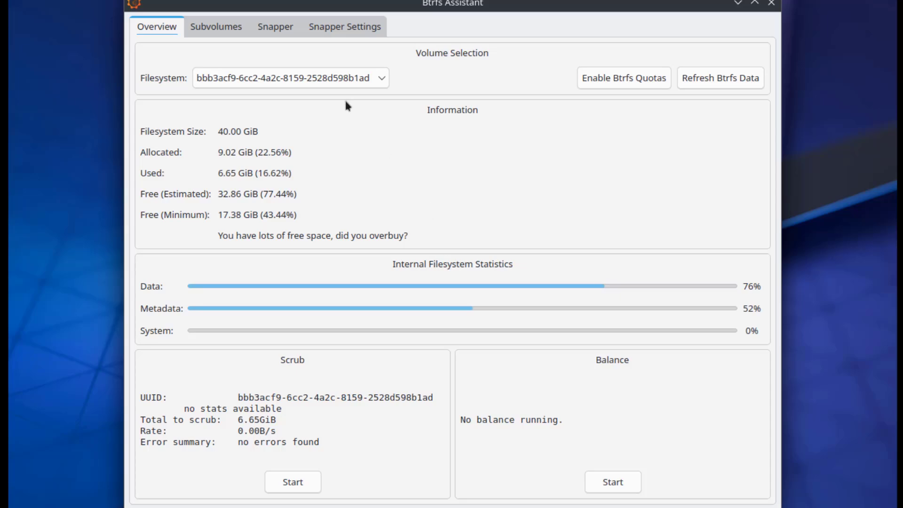
# Step: Look over the Subvolumes, Snapshots and Snapper Settings pages, then close Btrfs Assistant and reopen the launcher
pyautogui.click(216, 26)
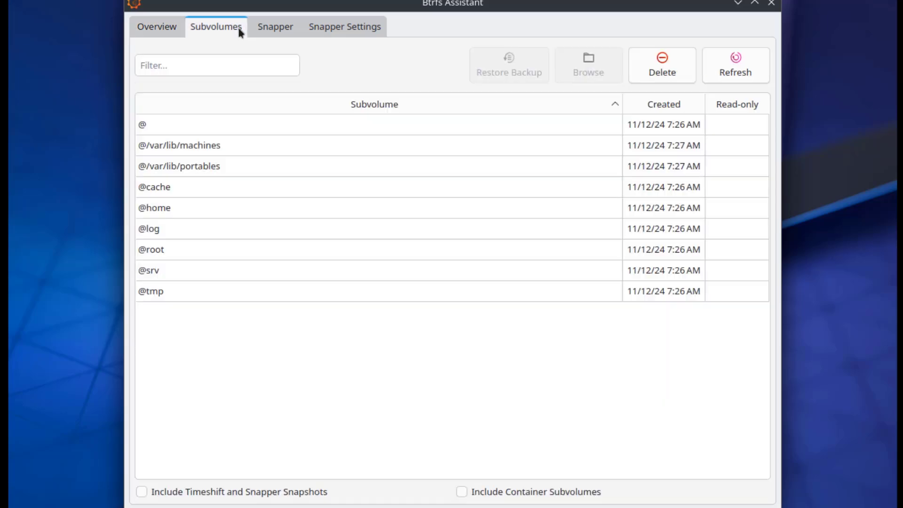
pyautogui.click(288, 33)
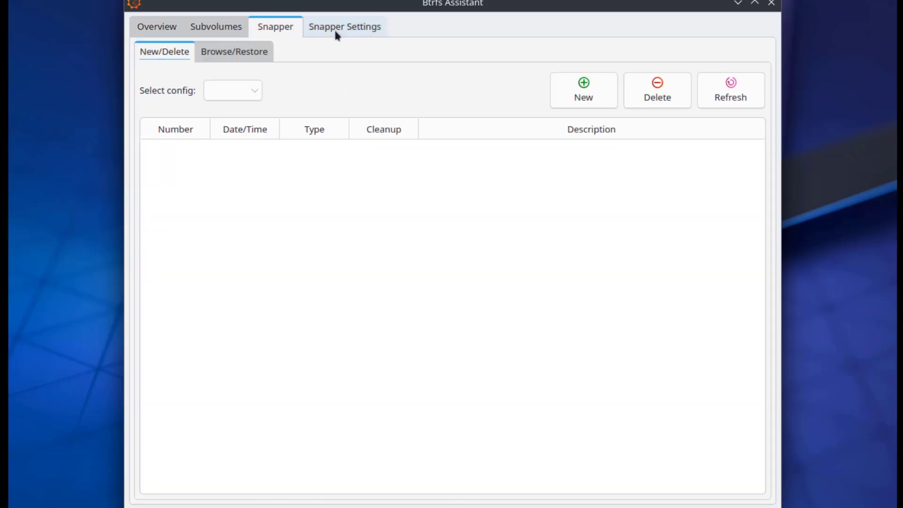
pyautogui.click(337, 36)
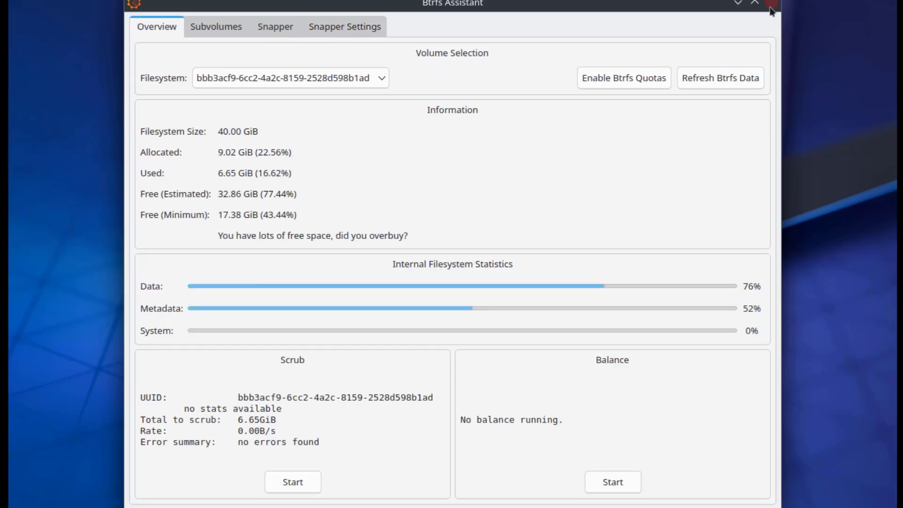
pyautogui.click(771, 5)
pyautogui.press('super')
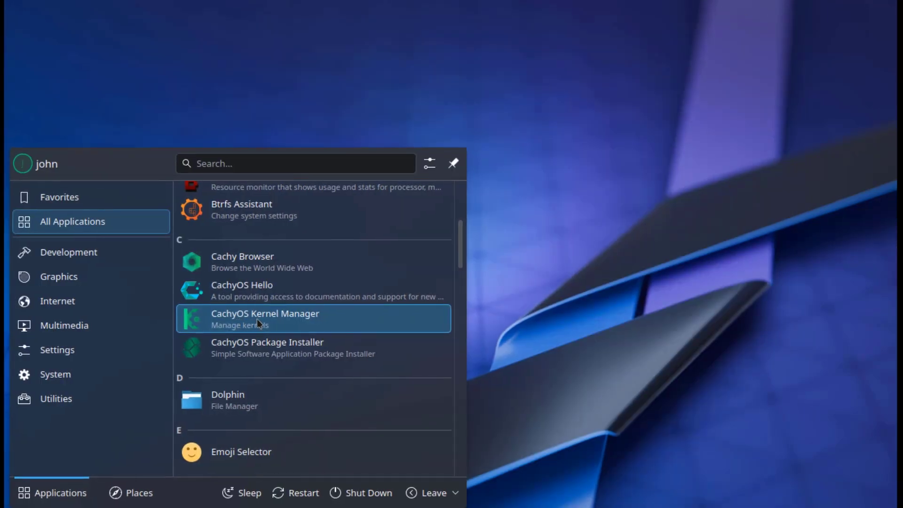
# Step: In CachyOS Kernel Manager, tick linux-cachyos-bmq, bore and bore-lto, then open Configure
pyautogui.click(257, 320)
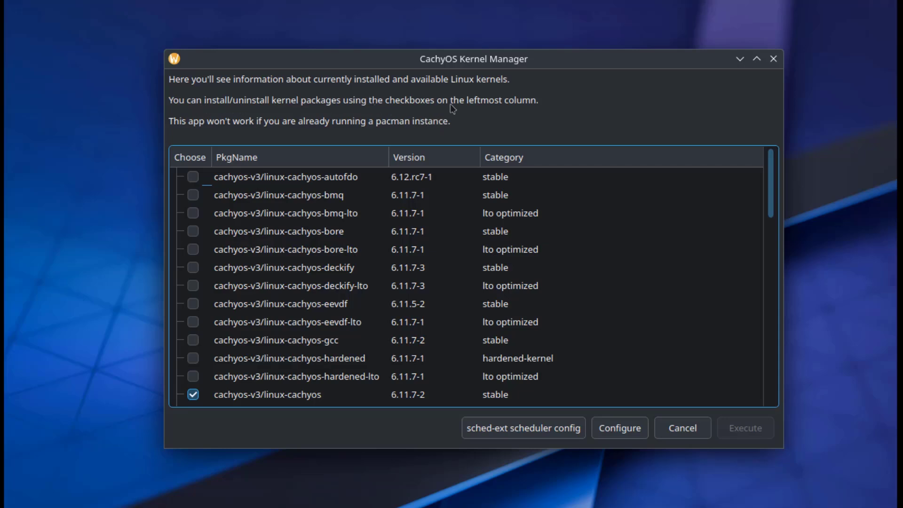
pyautogui.click(199, 197)
pyautogui.click(195, 232)
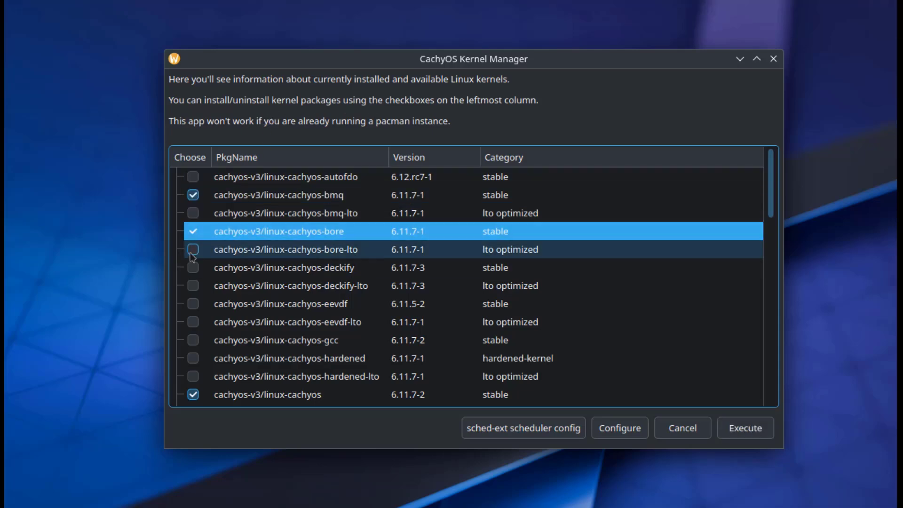
pyautogui.click(205, 250)
pyautogui.scroll(-6, 610, 341)
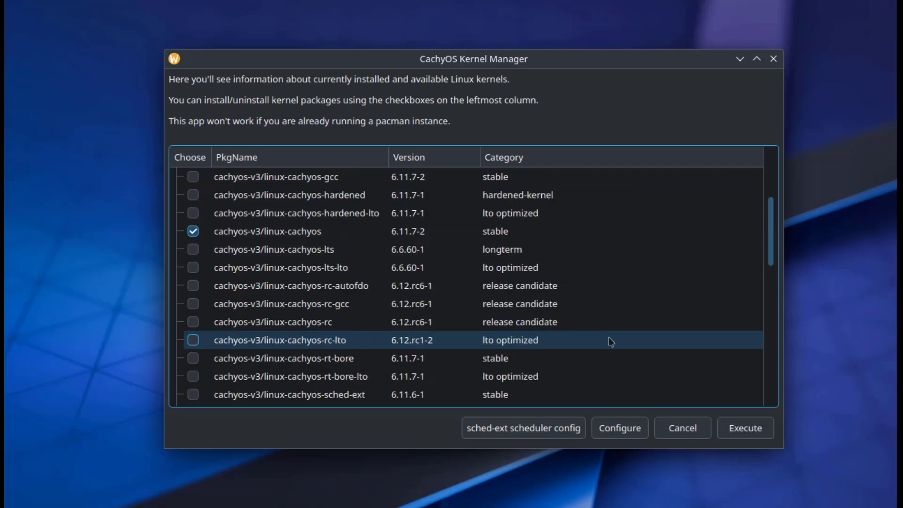
pyautogui.scroll(4, 610, 341)
pyautogui.click(620, 428)
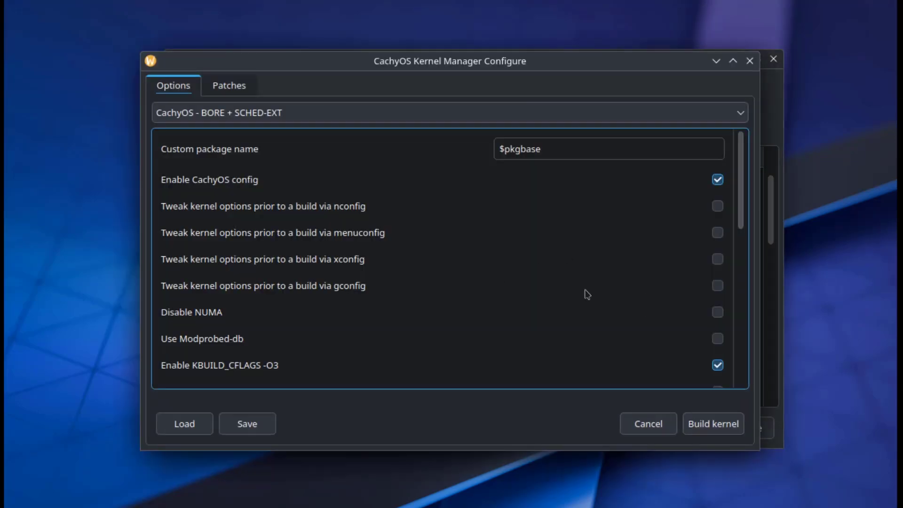
# Step: Review the Patches and Options pages, keeping CPU compiler optimizations Disabled, then close the window
pyautogui.click(243, 87)
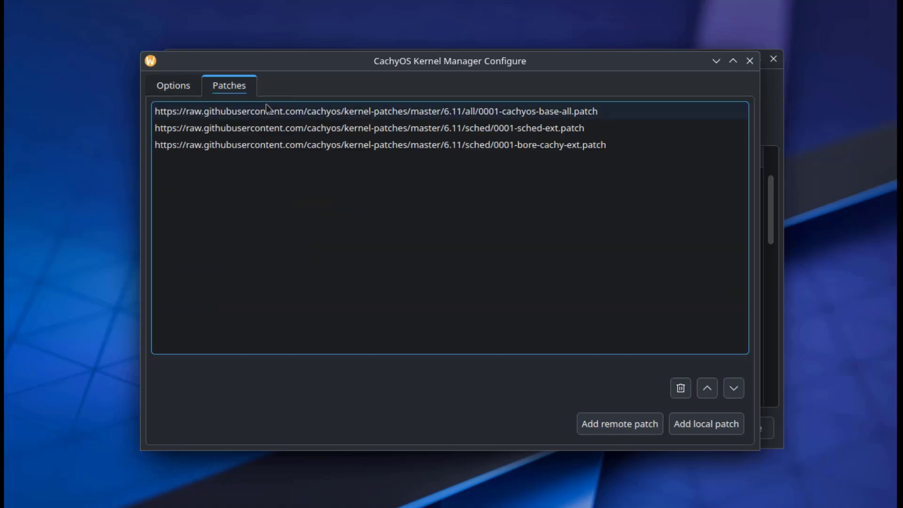
pyautogui.click(173, 86)
pyautogui.scroll(-3, 683, 318)
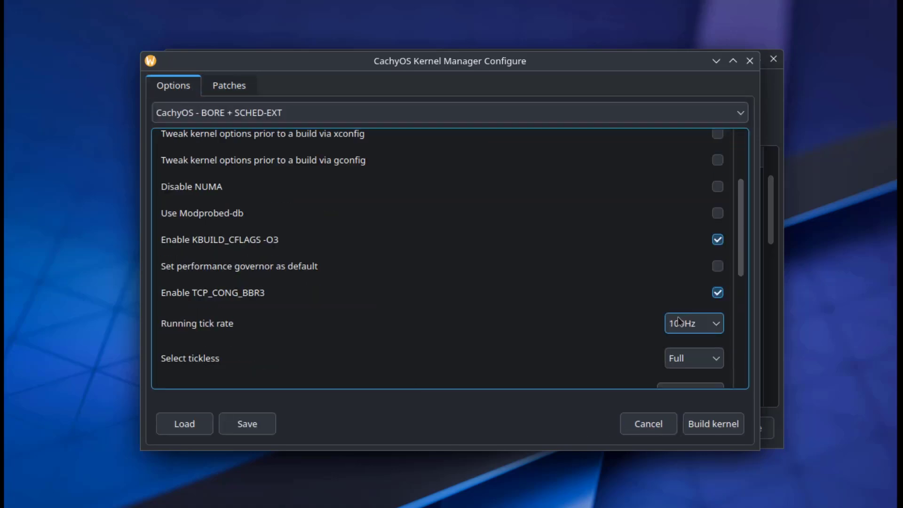
pyautogui.scroll(-5, 650, 350)
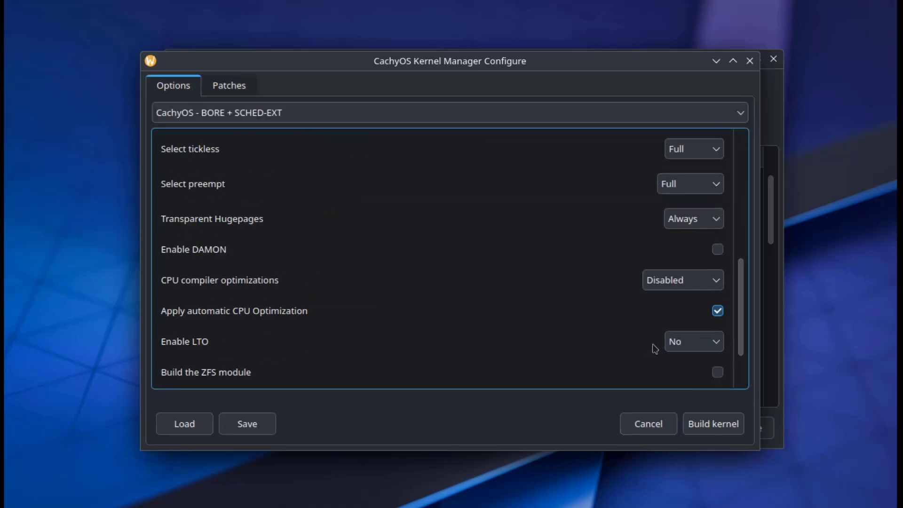
pyautogui.scroll(-2, 652, 347)
pyautogui.scroll(2, 656, 349)
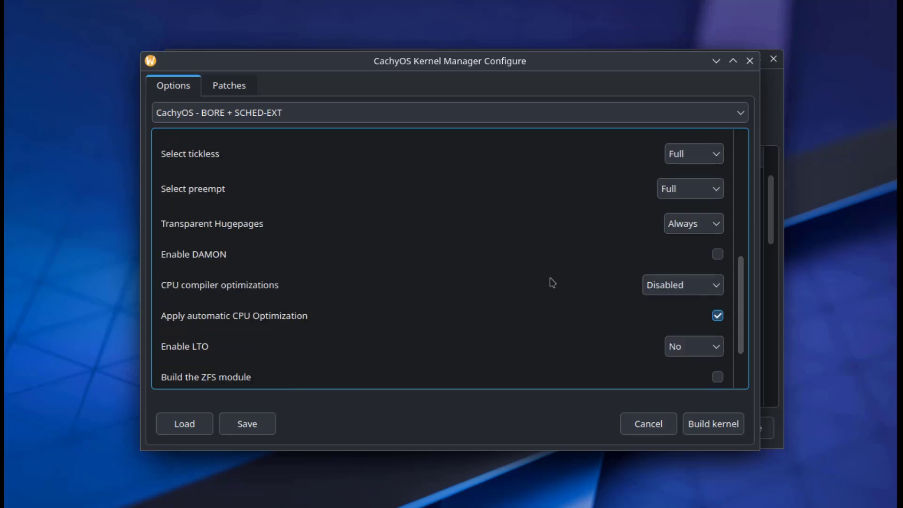
pyautogui.click(644, 285)
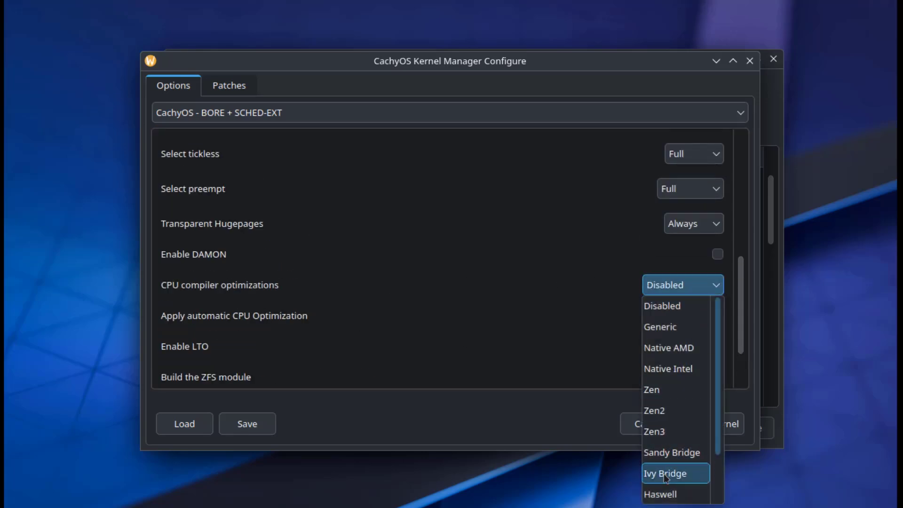
pyautogui.click(618, 258)
pyautogui.click(675, 223)
pyautogui.click(647, 227)
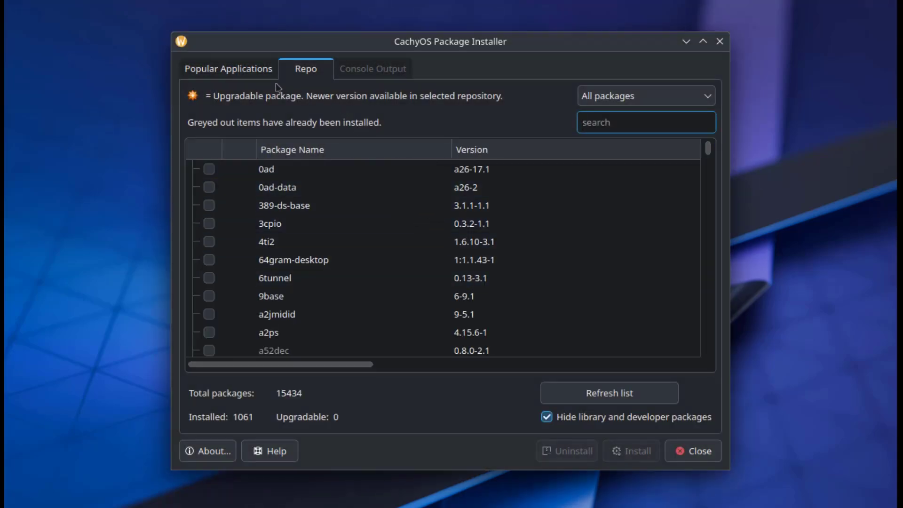
# Step: On Popular Applications, glance at Audio, expand Office and tick libreoffice-fresh
pyautogui.click(241, 71)
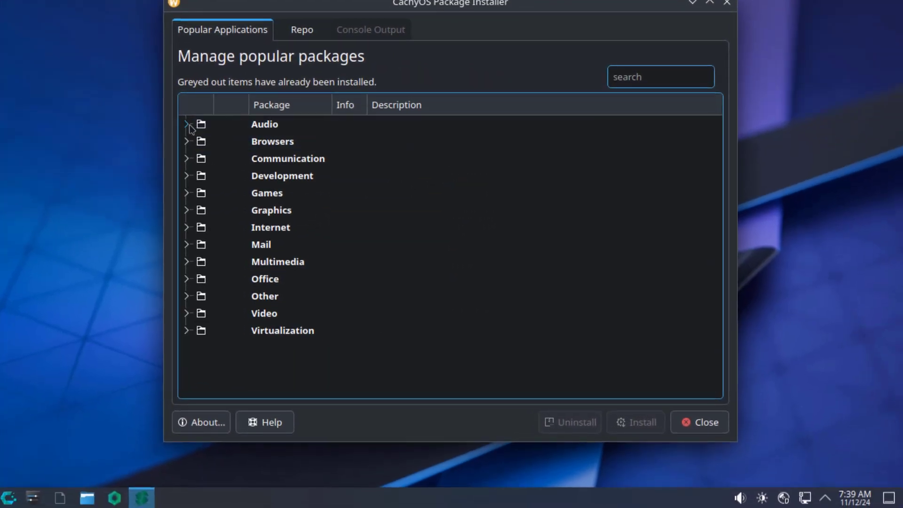
pyautogui.click(188, 125)
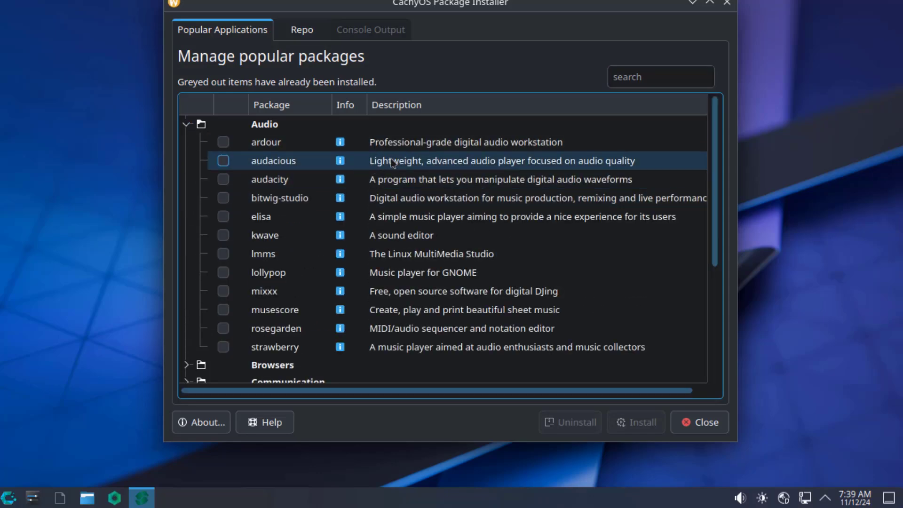
pyautogui.click(187, 125)
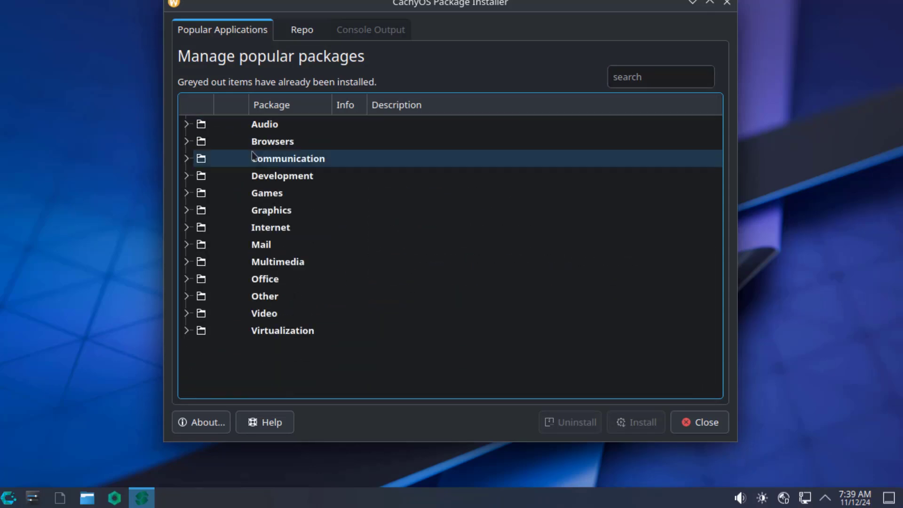
pyautogui.click(292, 278)
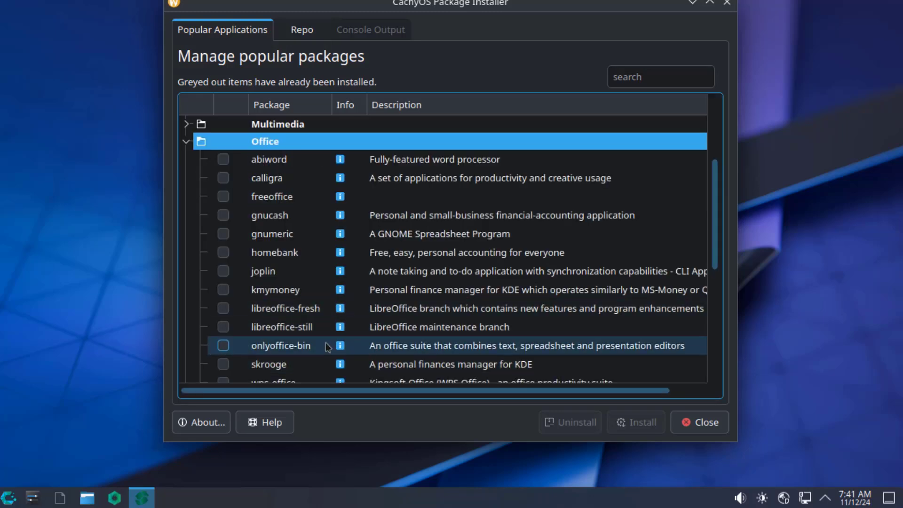
pyautogui.click(223, 308)
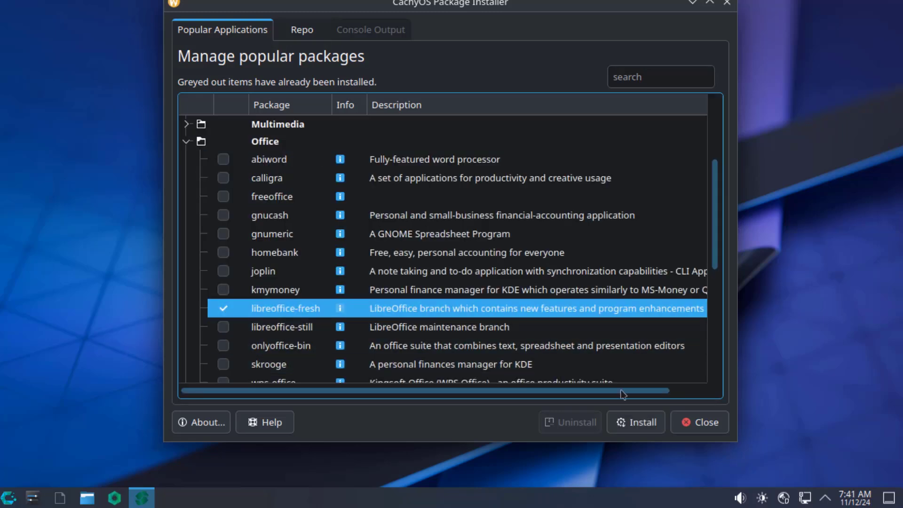
# Step: Install libreoffice-fresh, confirming the packages, entering the account password and answering y to proceed
pyautogui.click(639, 419)
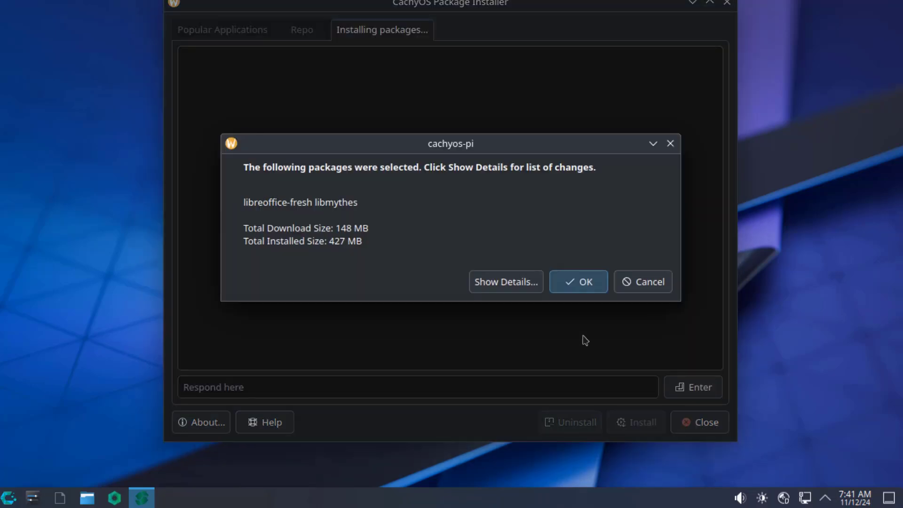
pyautogui.click(591, 294)
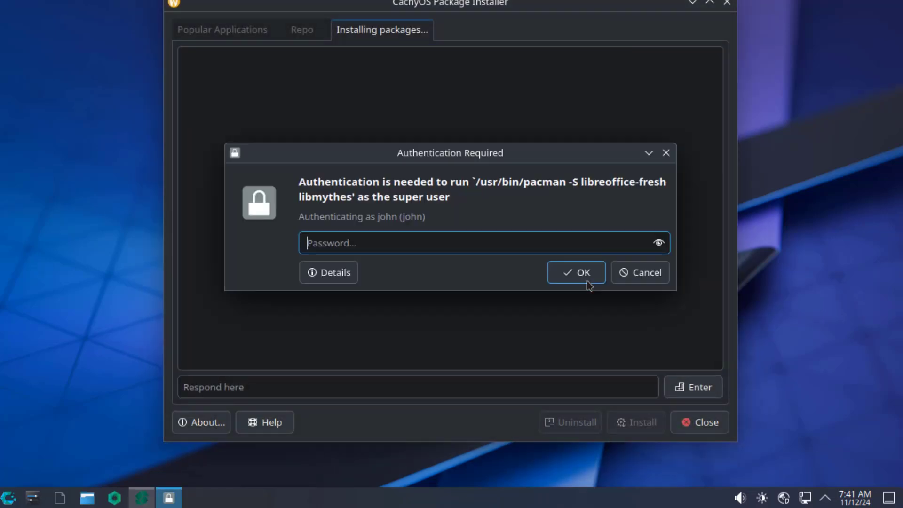
pyautogui.write('****')
pyautogui.click(581, 273)
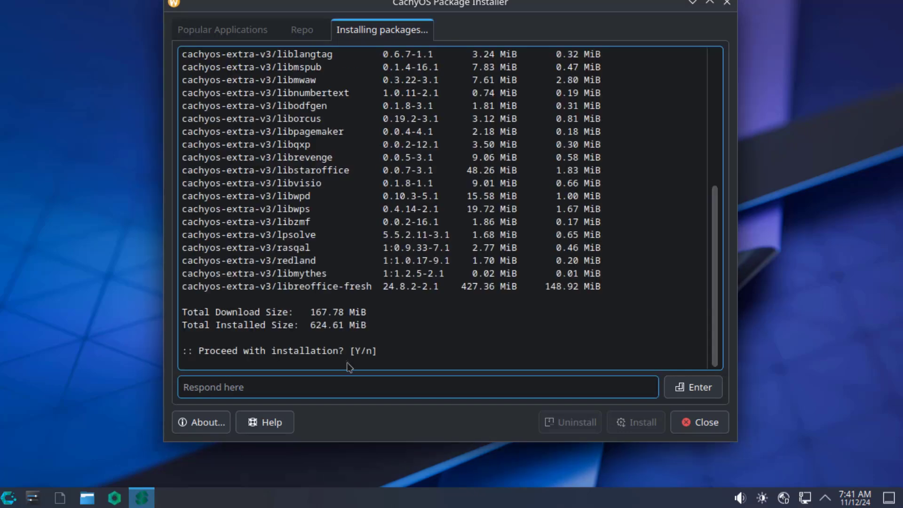
pyautogui.click(342, 394)
pyautogui.write('y')
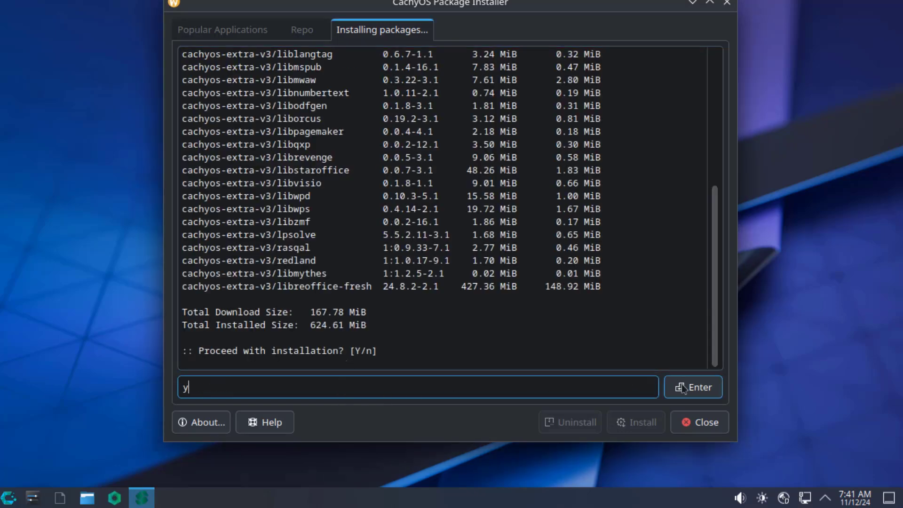
pyautogui.click(693, 387)
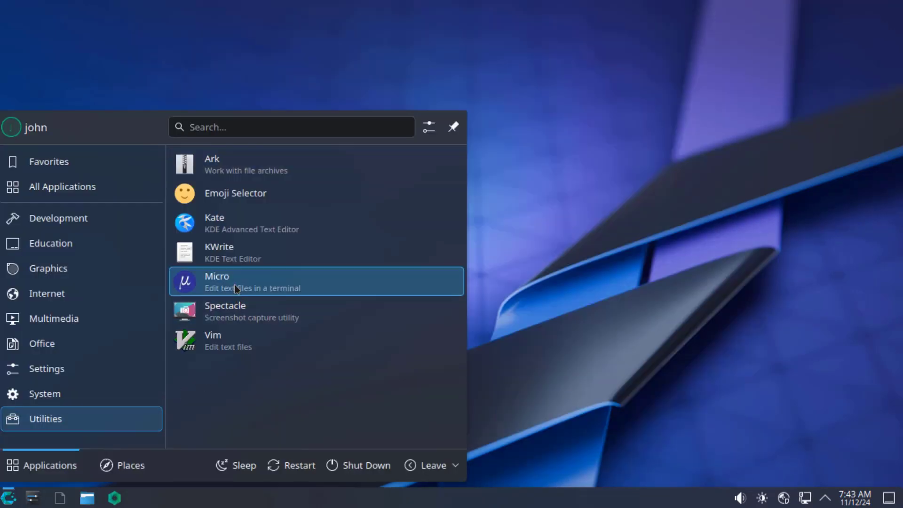
# Step: Run Micro in Konsole and show the About Konsole dialog for version 24.08.3
pyautogui.click(249, 289)
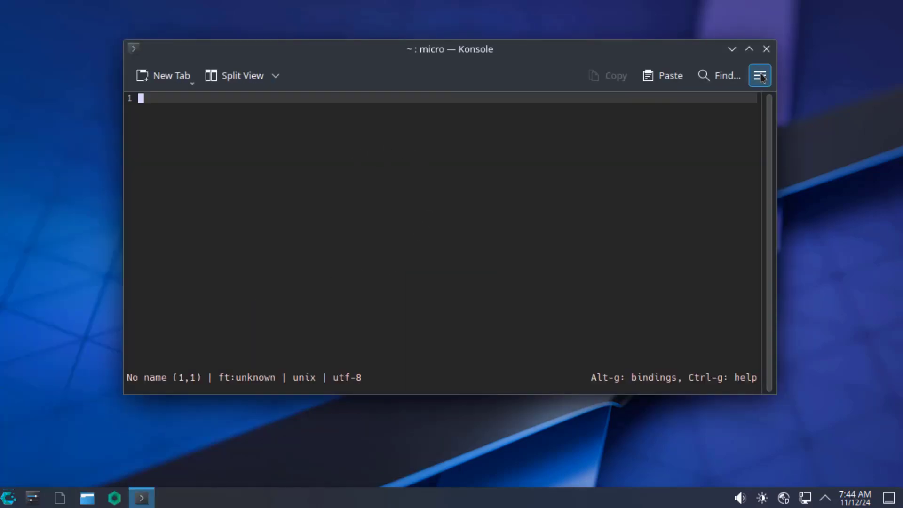
pyautogui.click(760, 75)
pyautogui.moveTo(724, 364)
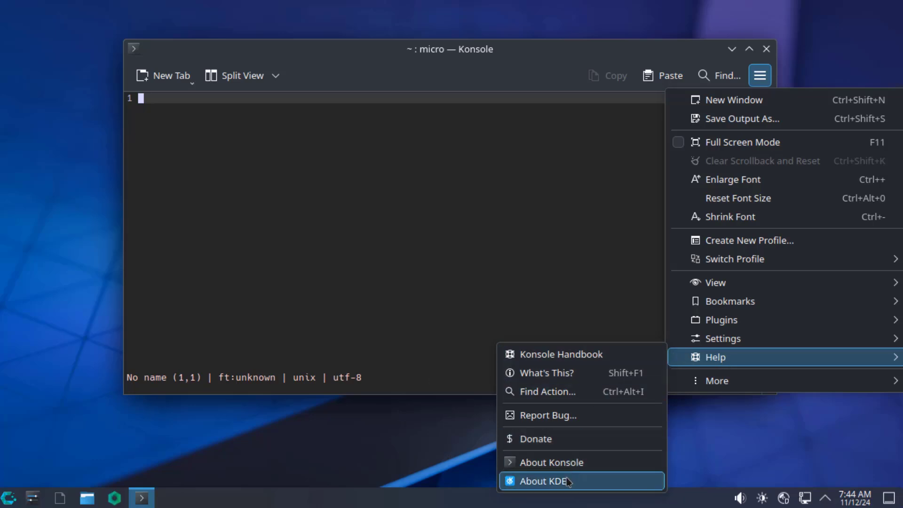
pyautogui.click(566, 463)
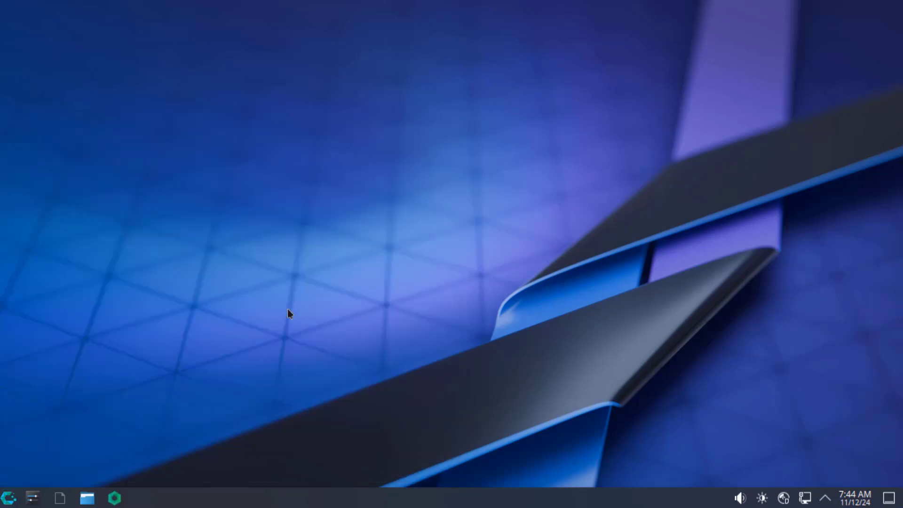
# Step: Open Spectacle, peek at Recording options, then mark a 526×381 rectangular region for capture
pyautogui.press('Print')
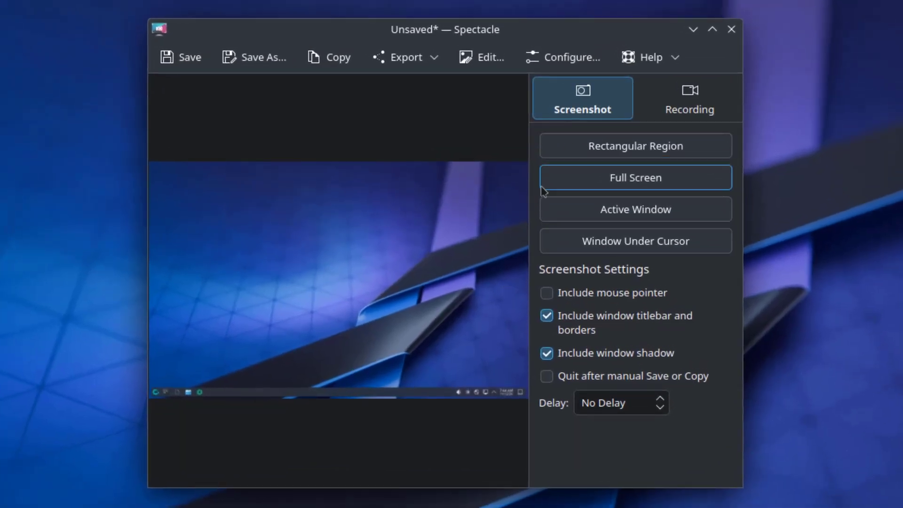
pyautogui.click(691, 107)
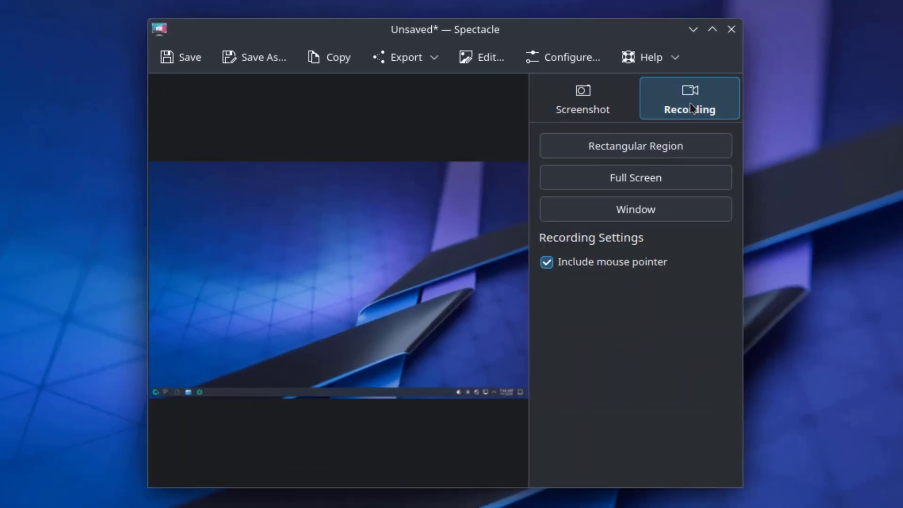
pyautogui.click(630, 108)
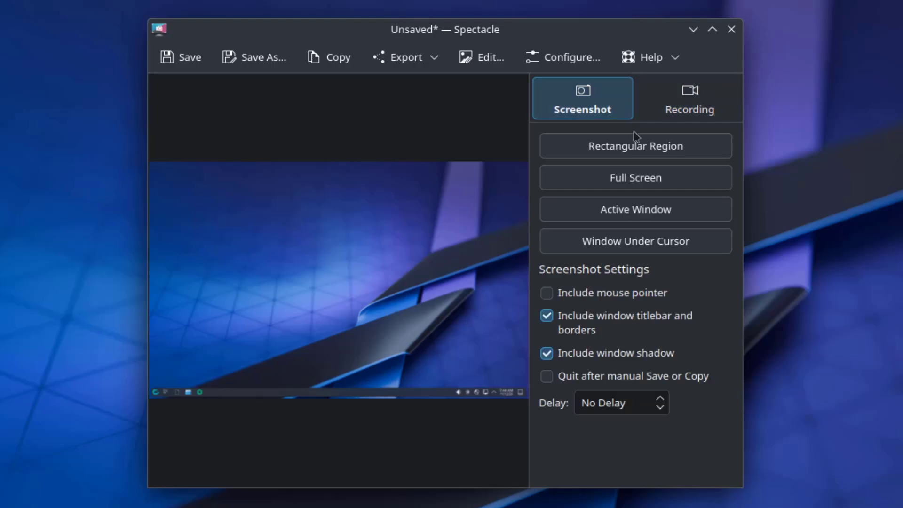
pyautogui.click(637, 145)
pyautogui.moveTo(252, 63); pyautogui.dragTo(621, 330)
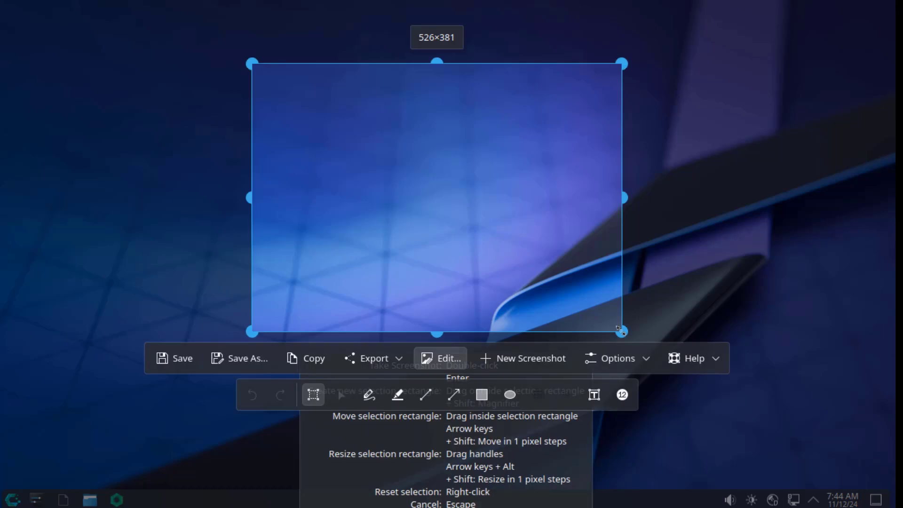
# Step: Scribble green strokes on the capture with Spectacle's Freehand annotation tool
pyautogui.click(462, 356)
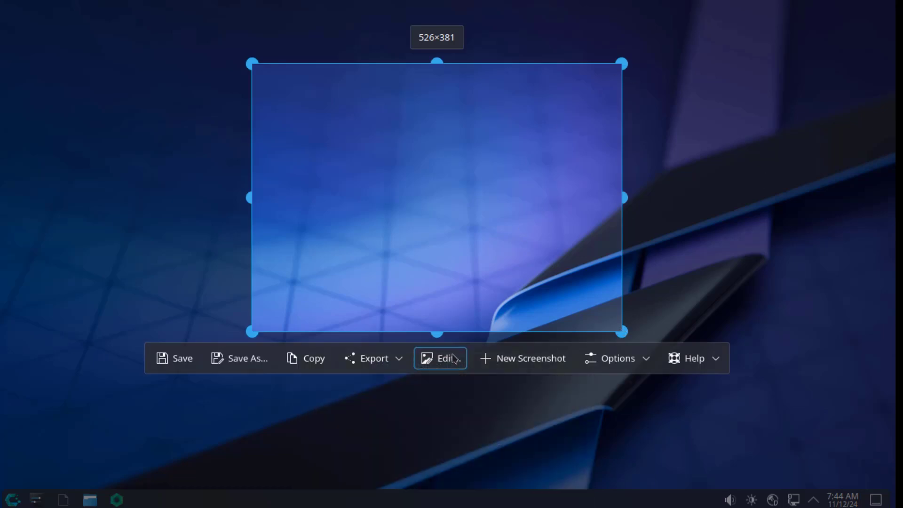
pyautogui.click(454, 359)
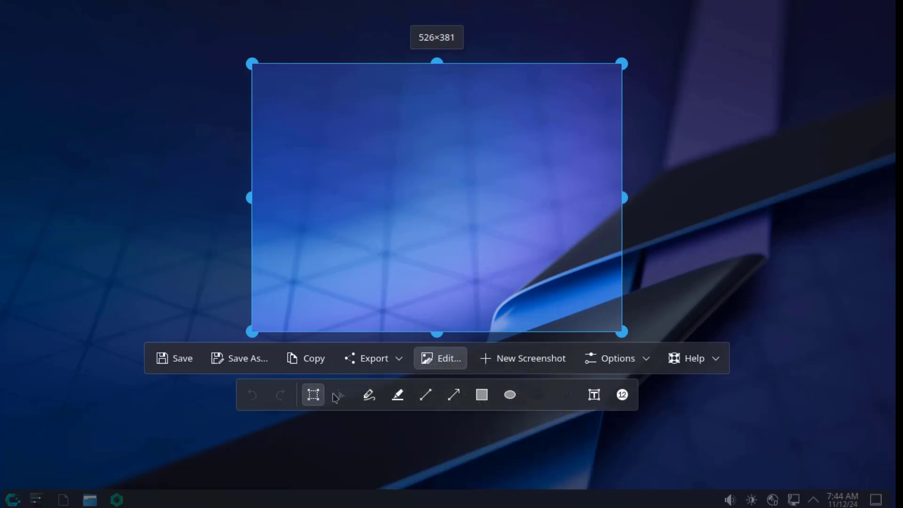
pyautogui.click(371, 394)
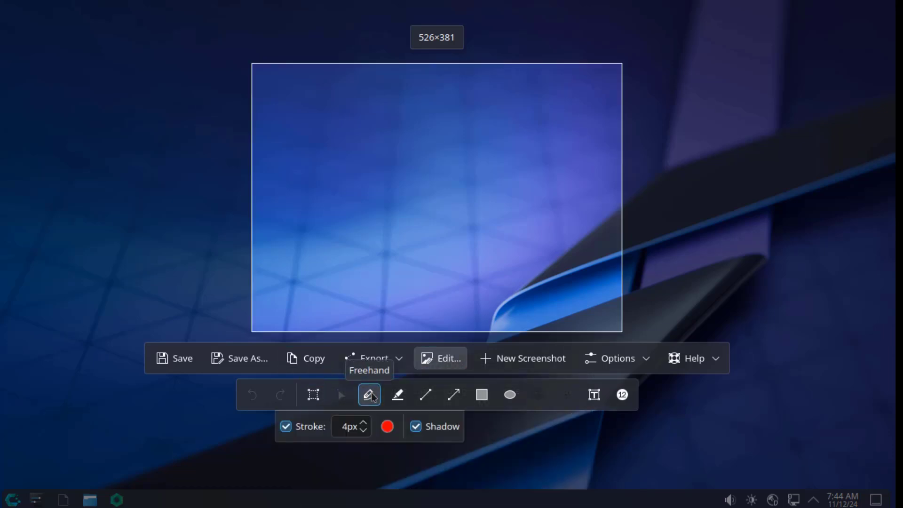
pyautogui.click(388, 426)
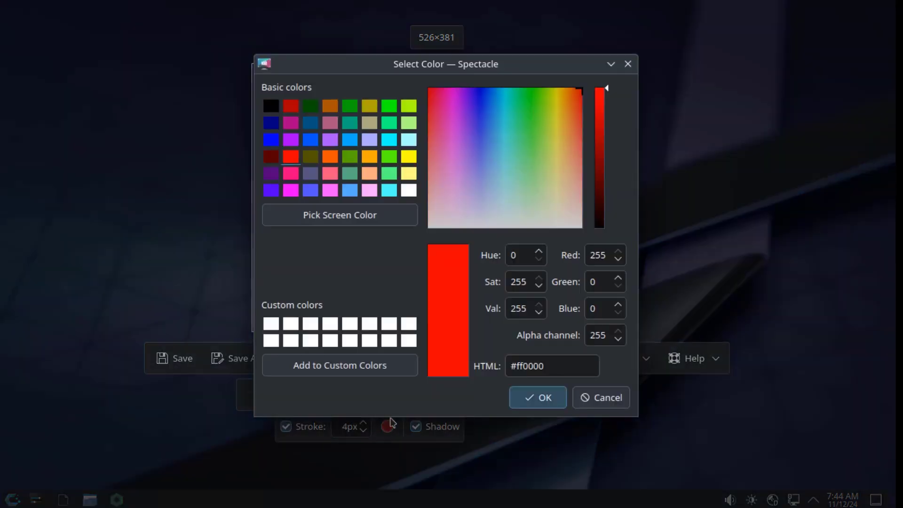
pyautogui.click(389, 157)
pyautogui.press('Return')
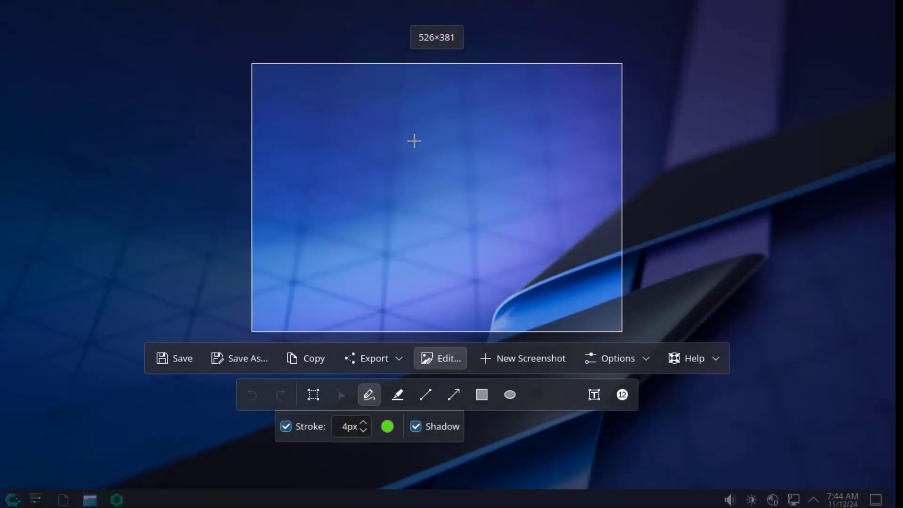
pyautogui.moveTo(408, 133)
pyautogui.mouseDown()
pyautogui.moveTo(447, 151)
pyautogui.moveTo(491, 147)
pyautogui.moveTo(368, 195)
pyautogui.moveTo(459, 254)
pyautogui.moveTo(545, 241)
pyautogui.mouseUp()
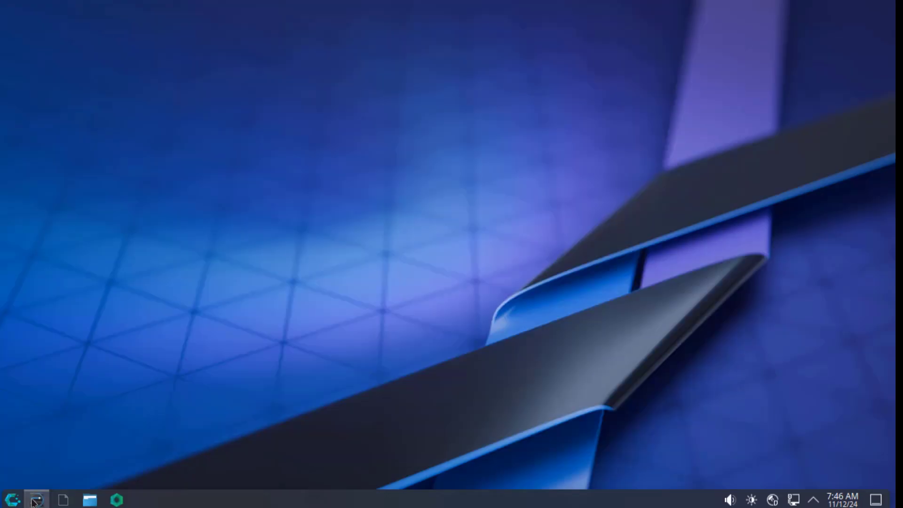
# Step: Bring back System Settings and scroll its sidebar from Input & Output down to System
pyautogui.click(33, 500)
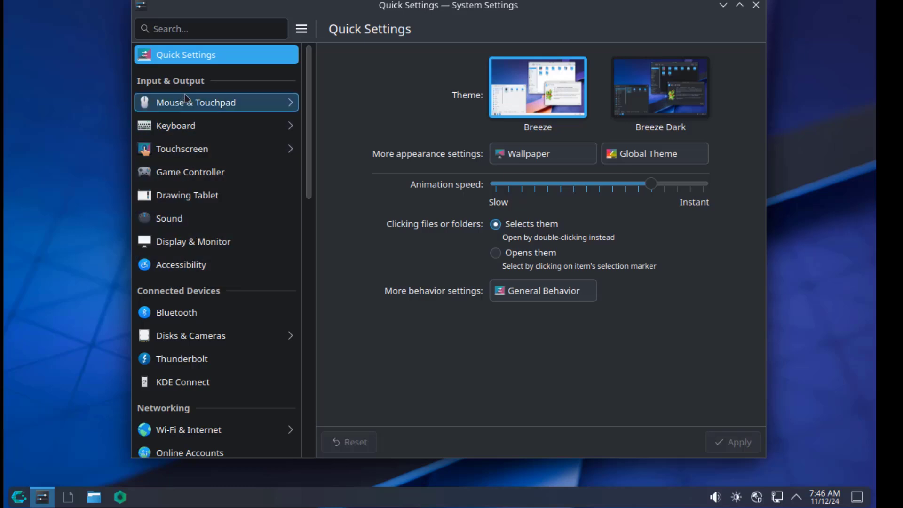
pyautogui.scroll(-5, 185, 292)
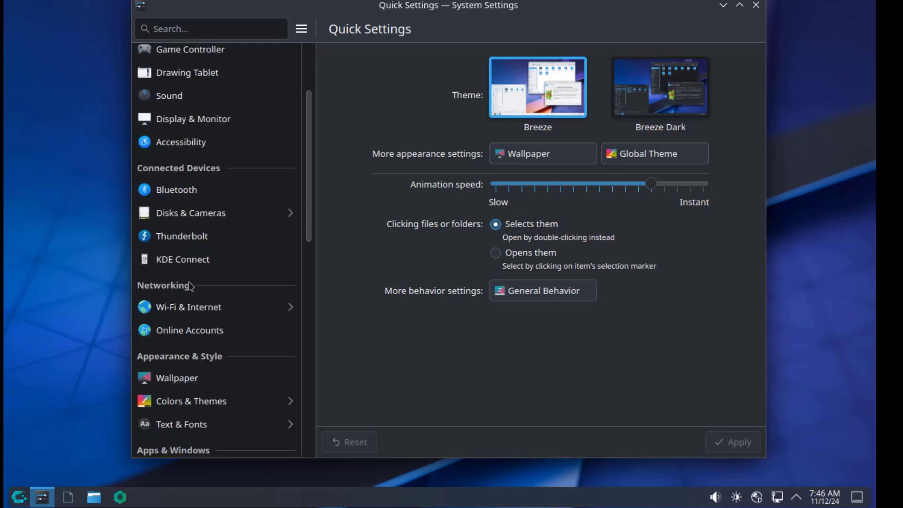
pyautogui.scroll(-3, 189, 292)
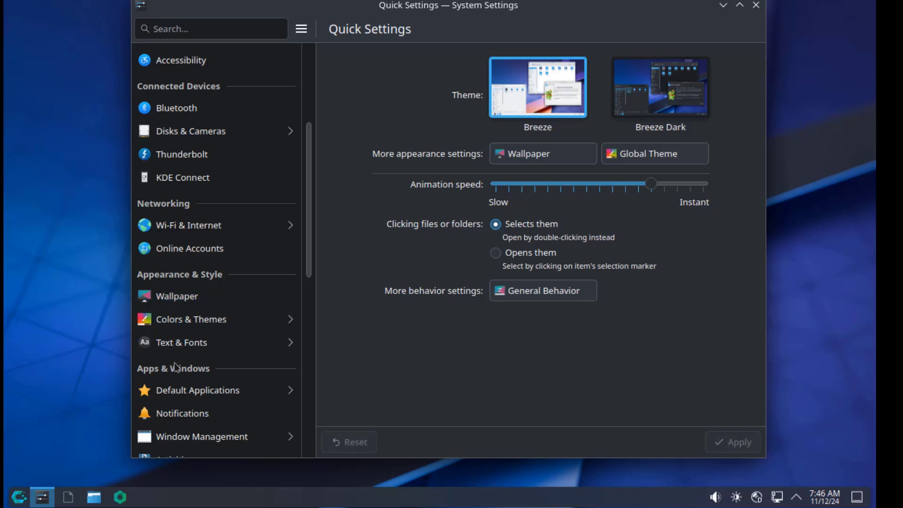
pyautogui.scroll(-5, 184, 370)
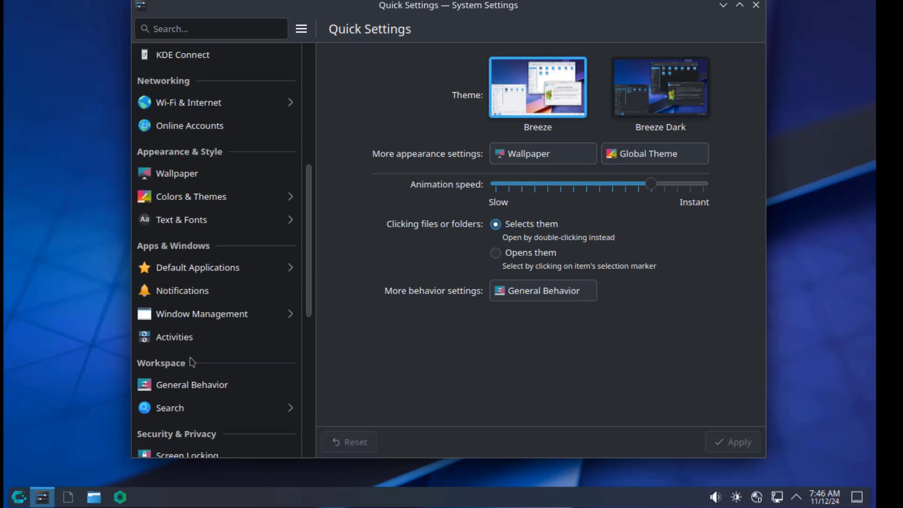
pyautogui.scroll(-7, 192, 363)
pyautogui.scroll(-5, 200, 300)
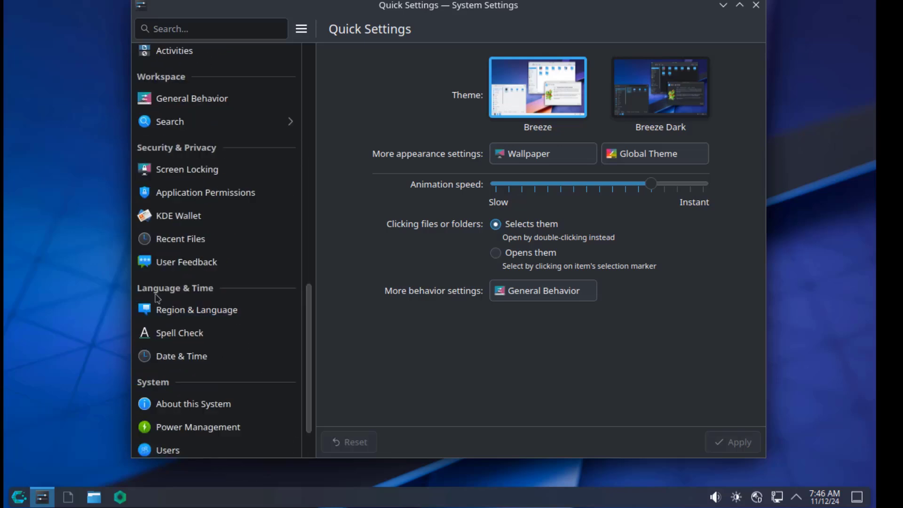
pyautogui.scroll(-2, 217, 335)
pyautogui.scroll(-1, 207, 329)
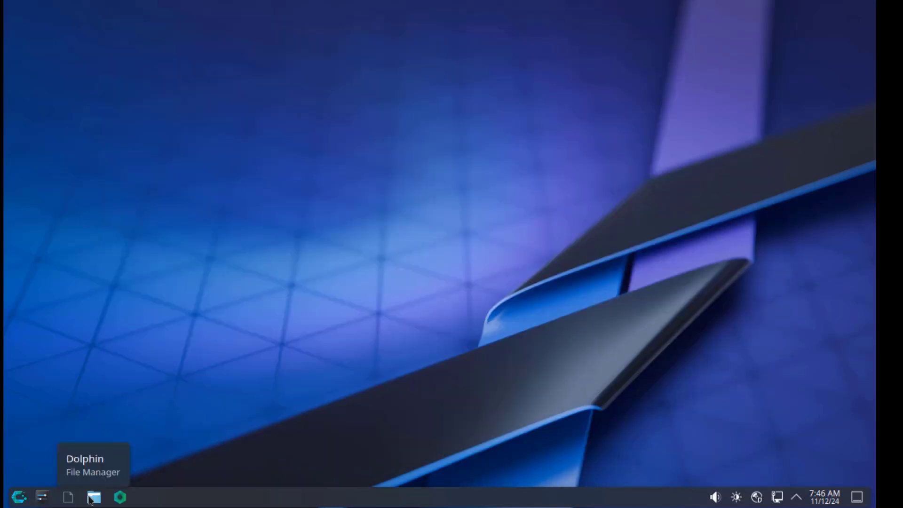
# Step: Open Dolphin at Home and toggle the split view on and off
pyautogui.click(94, 497)
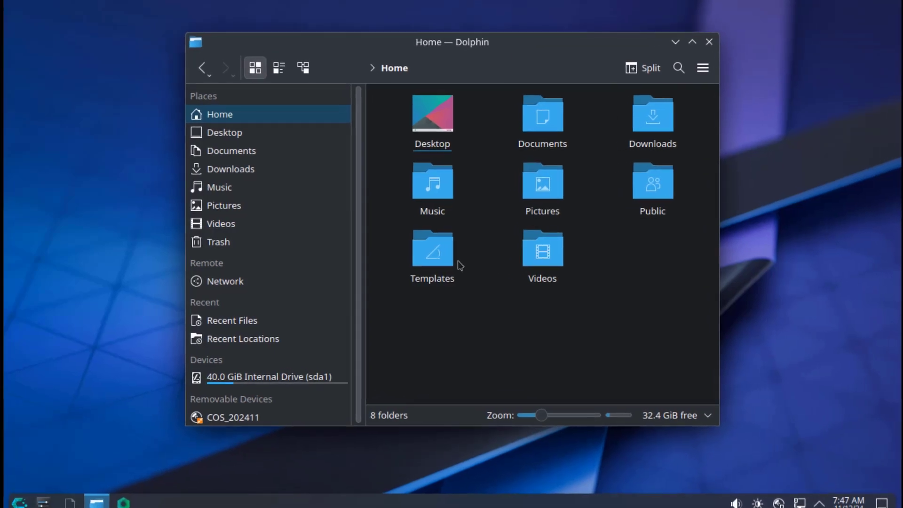
pyautogui.click(648, 69)
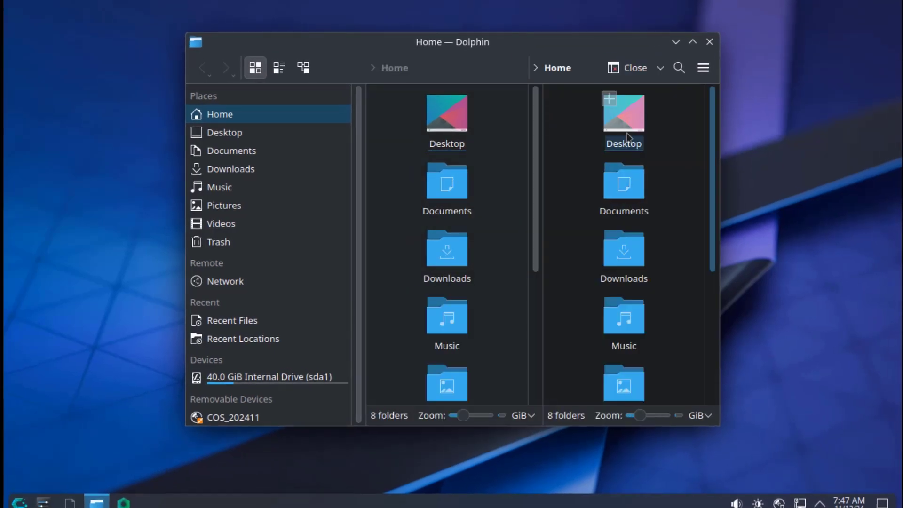
pyautogui.moveTo(534, 151)
pyautogui.mouseDown()
pyautogui.moveTo(534, 282)
pyautogui.moveTo(536, 141)
pyautogui.mouseUp()
pyautogui.click(634, 69)
# Step: View Dolphin's About information from its Help menu, then dismiss it
pyautogui.click(703, 68)
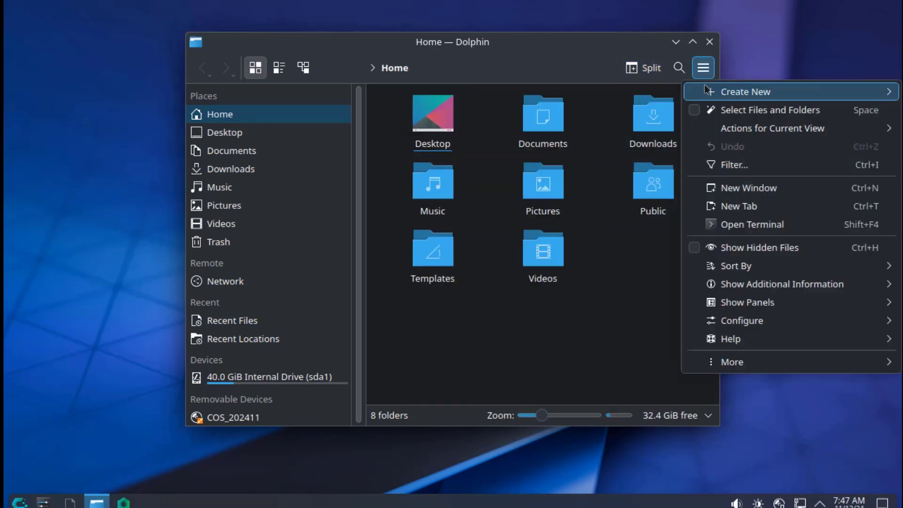
pyautogui.moveTo(719, 339)
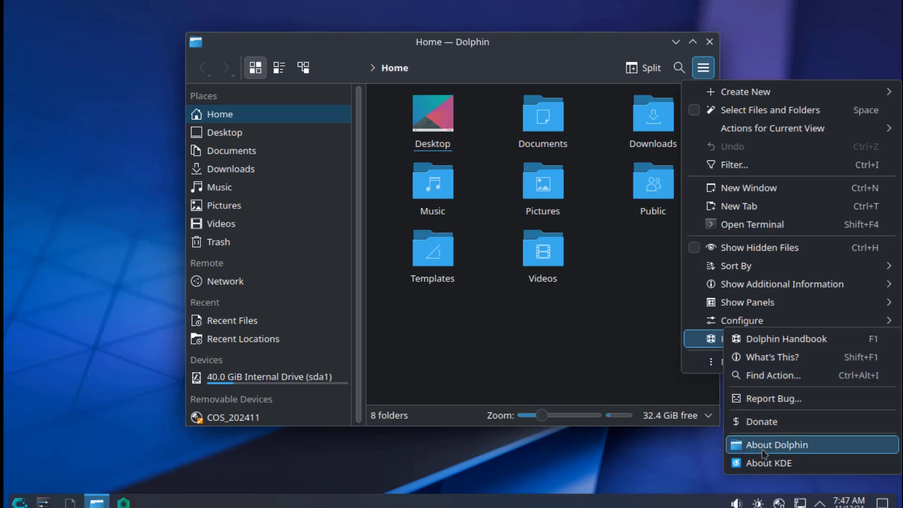
pyautogui.click(750, 442)
pyautogui.press('Escape')
# Step: Inspect the Documents folder's Properties, including its Permissions and Details tabs
pyautogui.rightClick(549, 121)
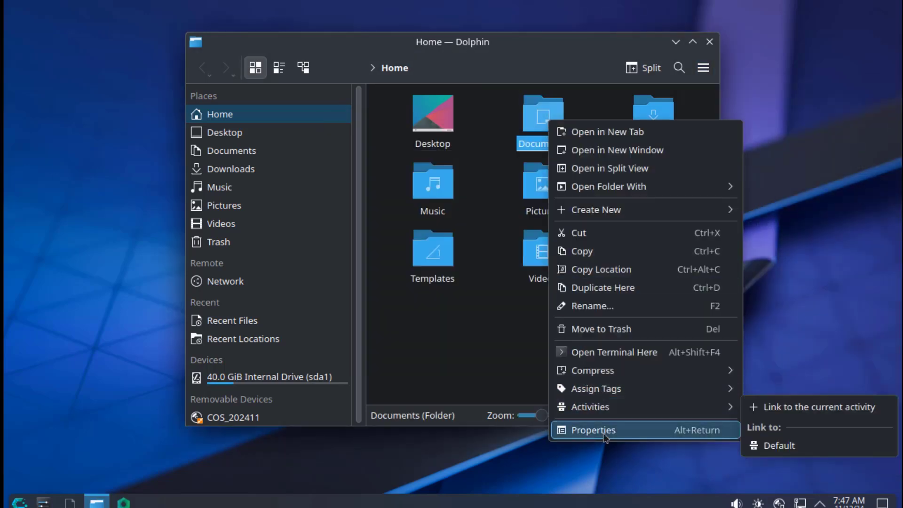
pyautogui.click(572, 430)
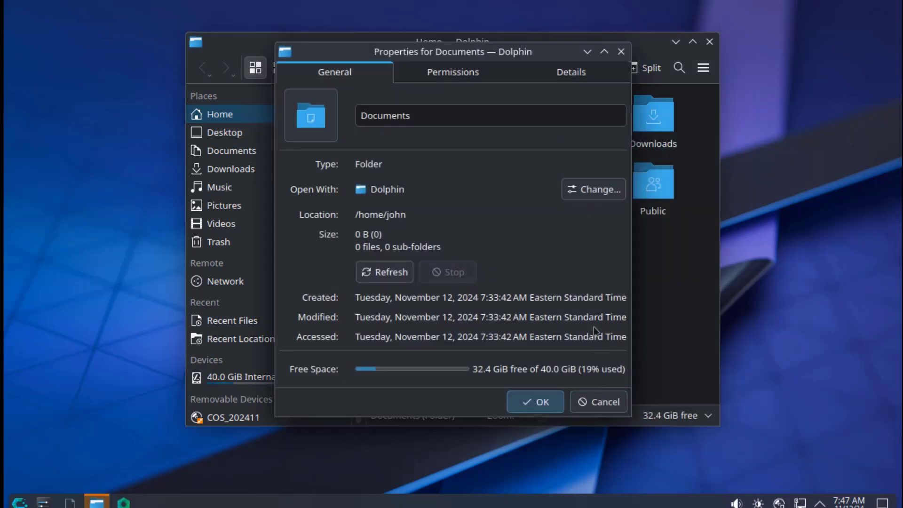
pyautogui.click(440, 72)
pyautogui.click(541, 80)
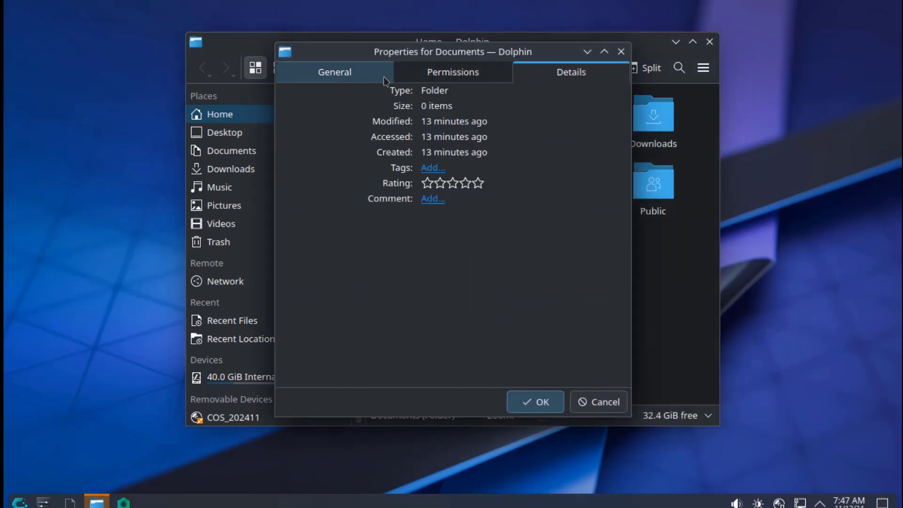
pyautogui.click(335, 72)
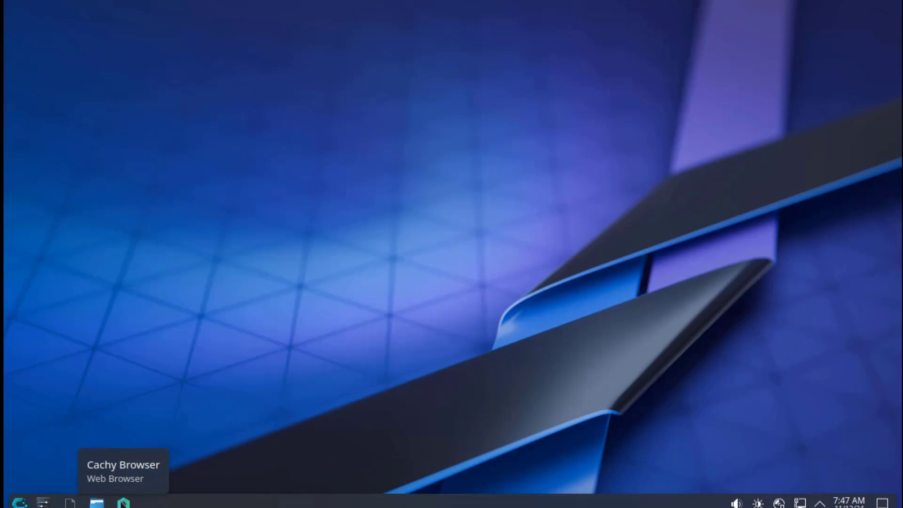
# Step: Launch Cachy Browser and check its version (131.0.3) in About Cachy
pyautogui.click(124, 502)
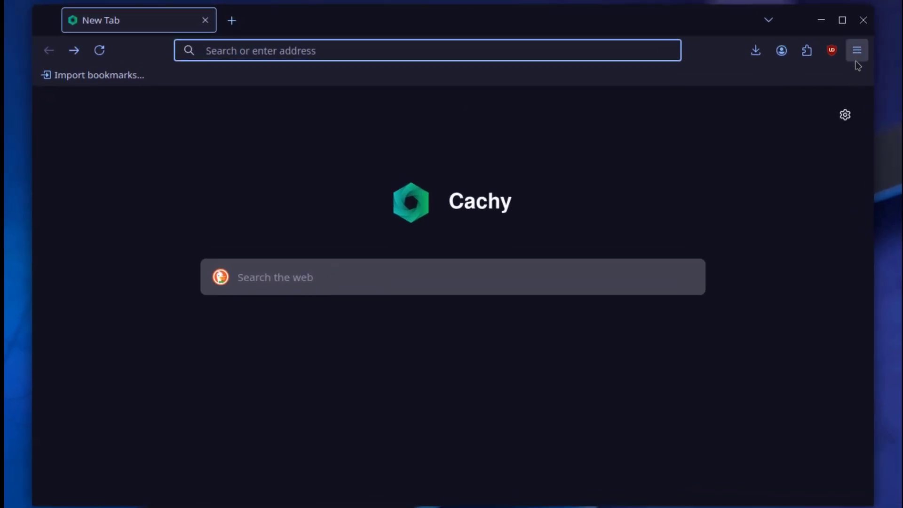
pyautogui.click(857, 50)
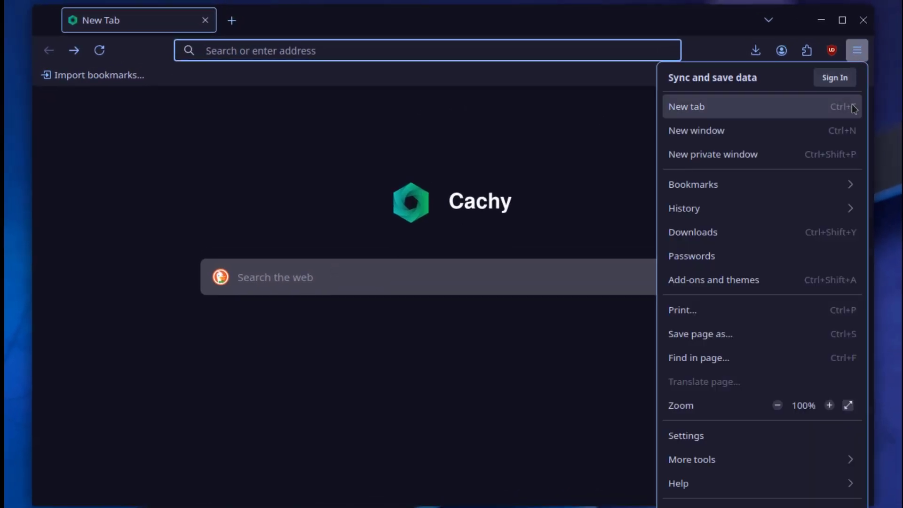
pyautogui.click(777, 484)
pyautogui.click(703, 275)
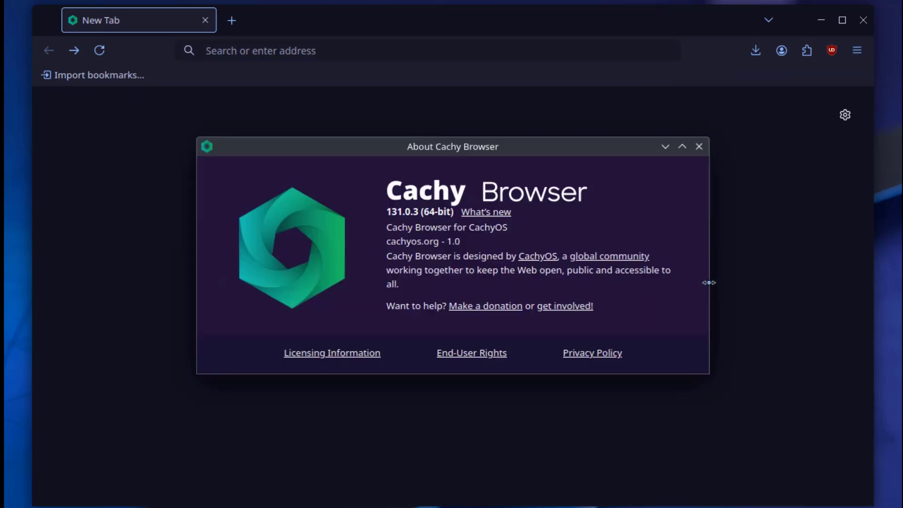
# Step: Search 'wikipedia' and open the English Wikipedia Main Page
pyautogui.click(417, 272)
pyautogui.write('w')
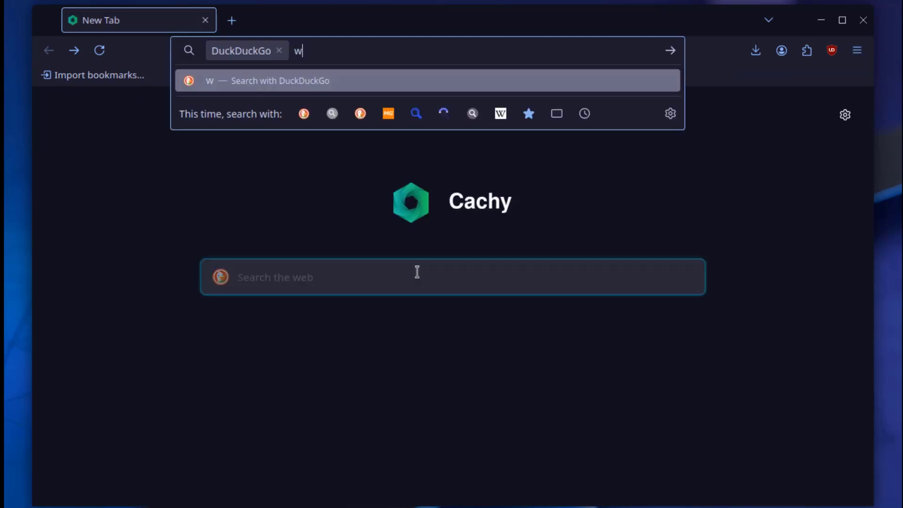
pyautogui.write('ikipedia')
pyautogui.press('Return')
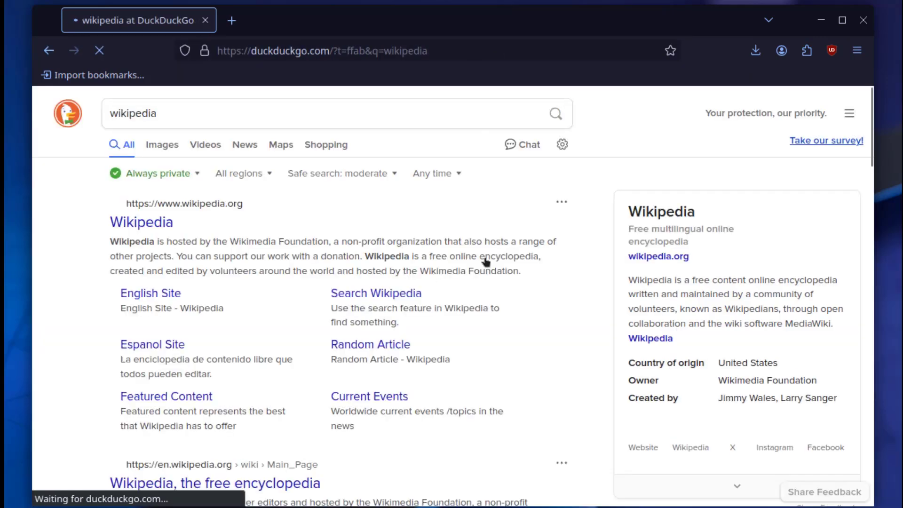
pyautogui.click(162, 223)
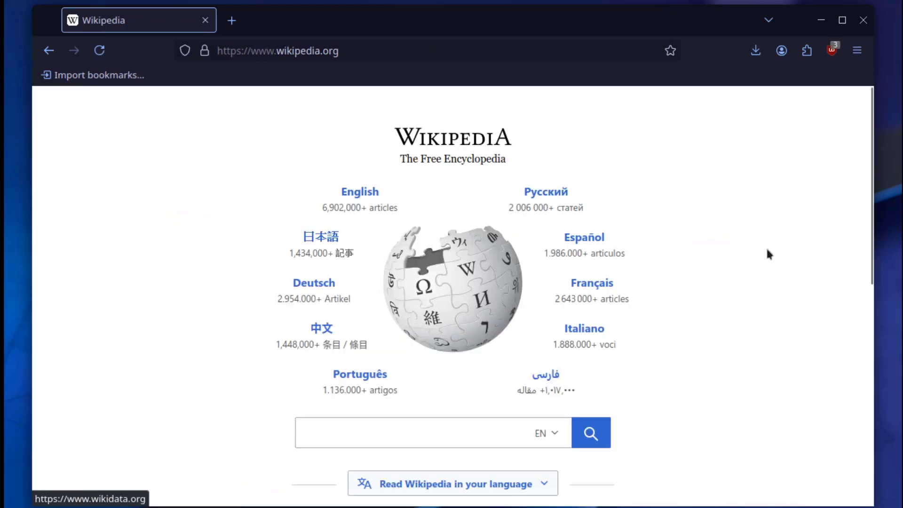
pyautogui.click(352, 193)
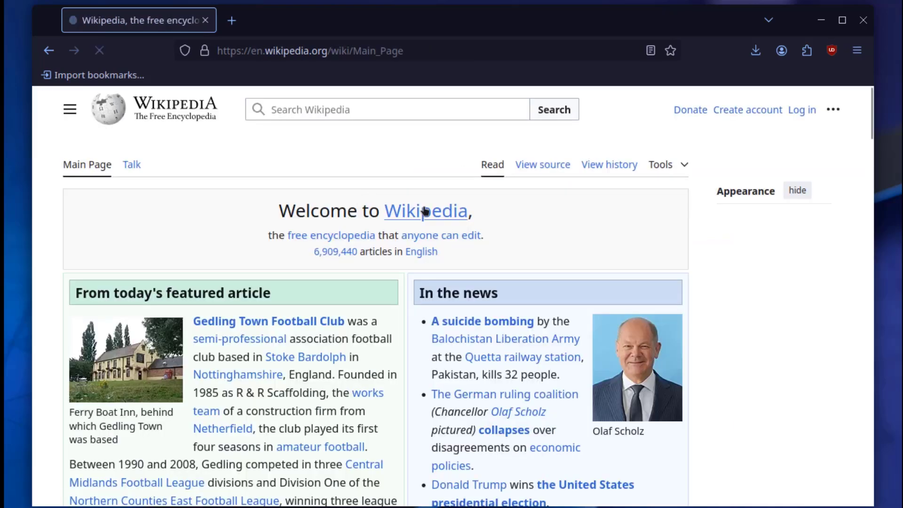
pyautogui.scroll(-5, 724, 294)
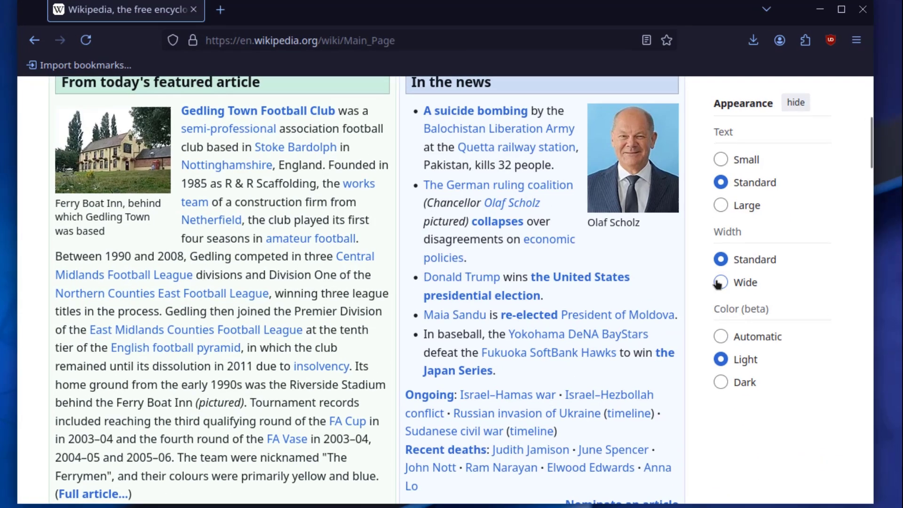
# Step: Close the browser, then view the clock's calendar and the hidden tray items
pyautogui.hotkey('alt', 'F4')
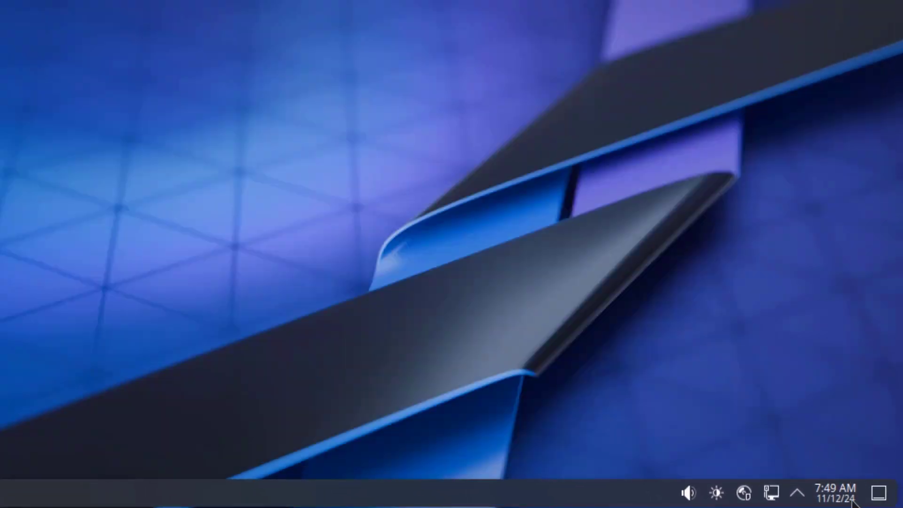
pyautogui.click(829, 492)
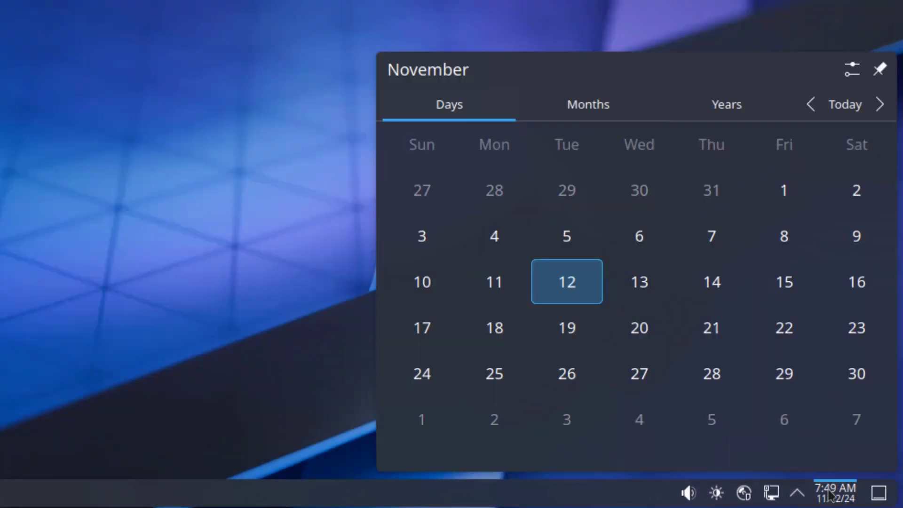
pyautogui.click(798, 492)
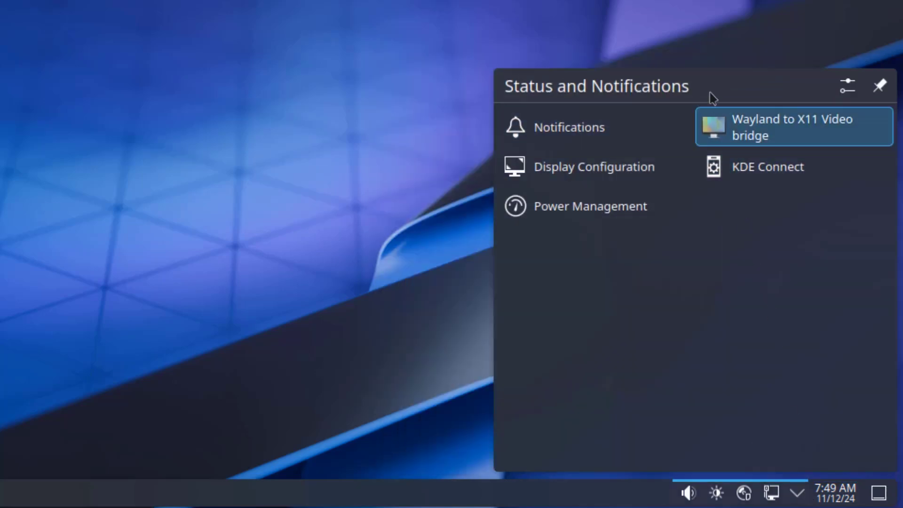
pyautogui.click(779, 496)
# Step: Check the network, brightness and audio tray options, then the desktop context menu
pyautogui.rightClick(779, 497)
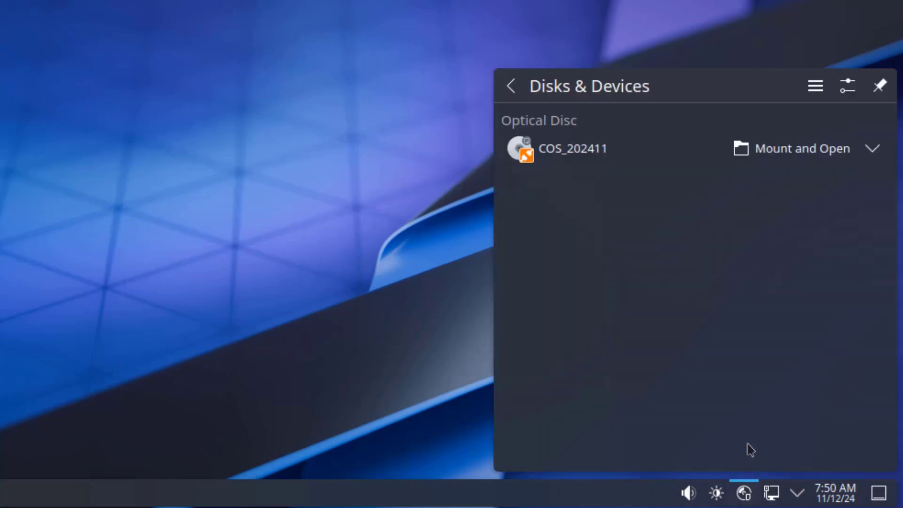
pyautogui.click(714, 500)
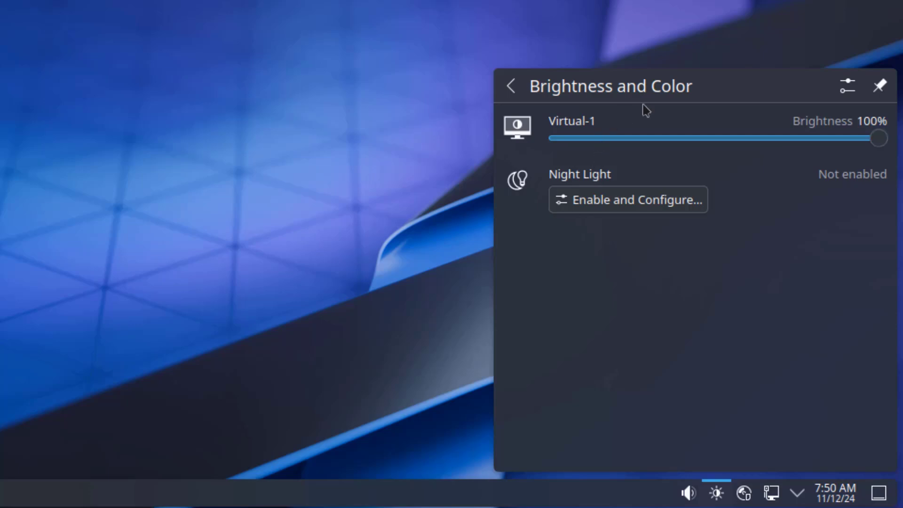
pyautogui.rightClick(693, 495)
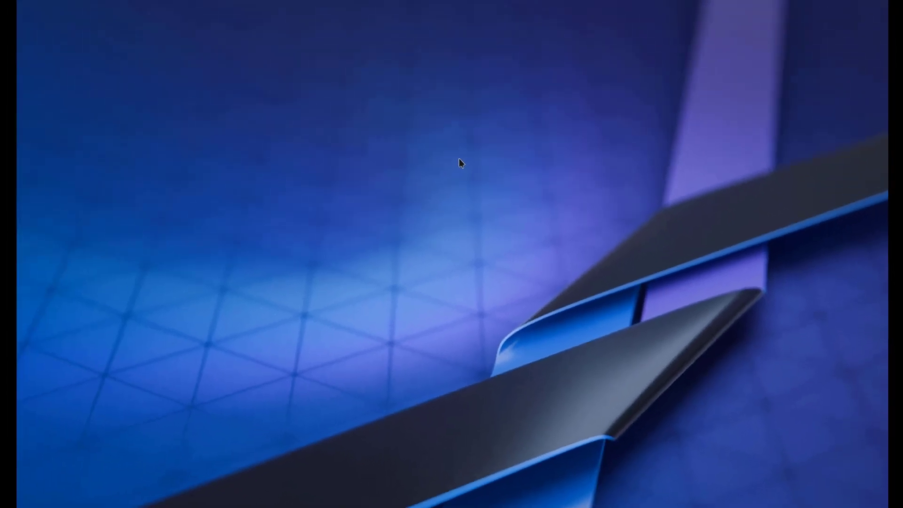
pyautogui.rightClick(459, 159)
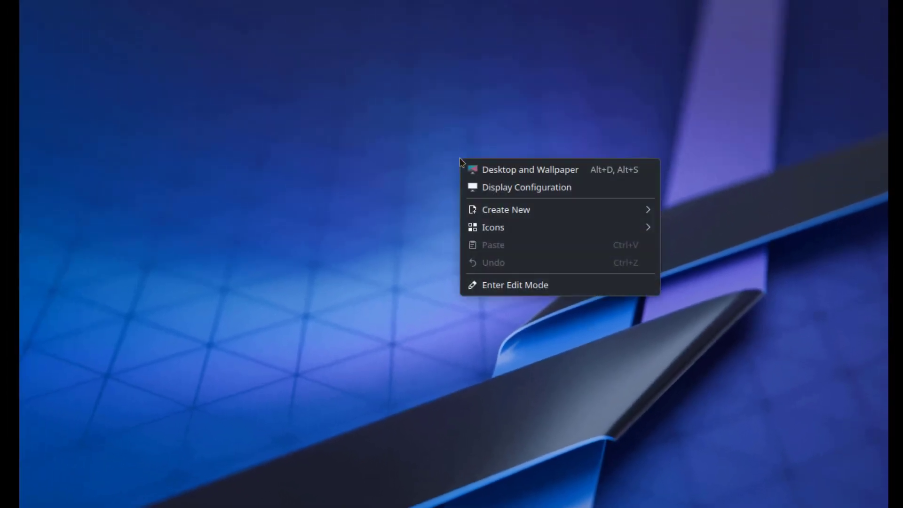
# Step: Open the Wallpaper settings and preview the Abstract and BlueLady wallpapers
pyautogui.click(514, 174)
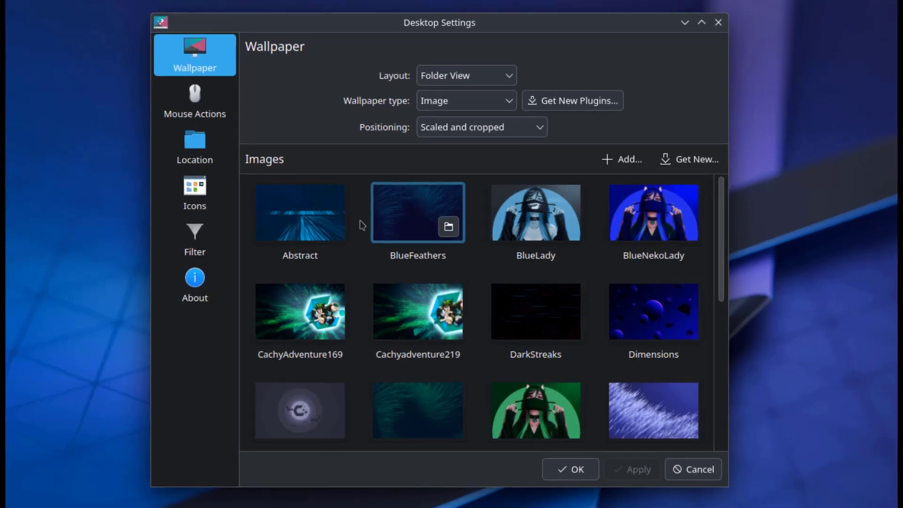
pyautogui.click(315, 221)
pyautogui.moveTo(484, 34); pyautogui.dragTo(476, 75)
pyautogui.click(439, 273)
pyautogui.click(707, 79)
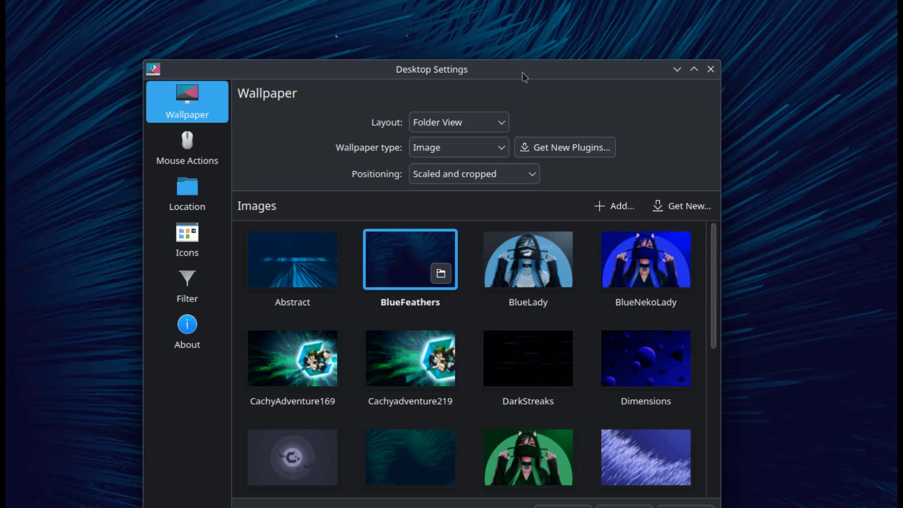
pyautogui.moveTo(524, 76); pyautogui.dragTo(539, 34)
pyautogui.click(550, 222)
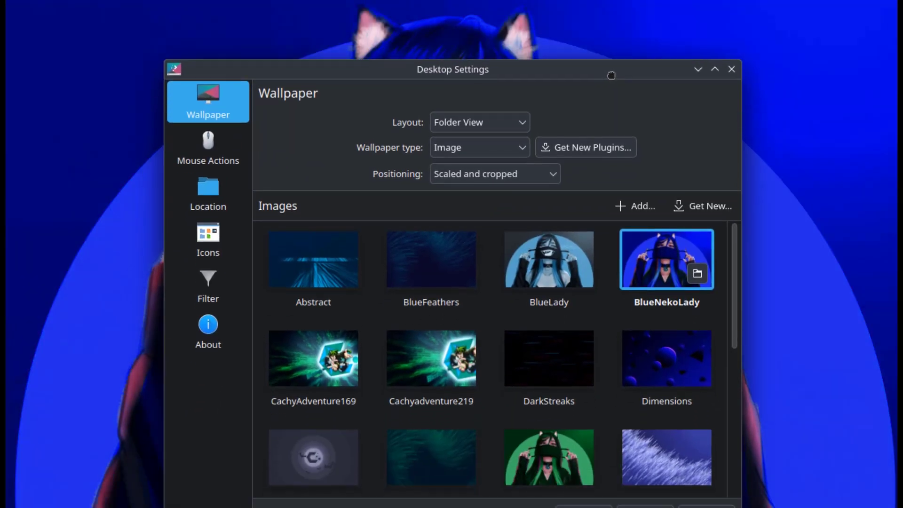
# Step: Preview the CachyAdventure169 and PurpleFeathers wallpapers, ending on RedNekoLady
pyautogui.click(316, 348)
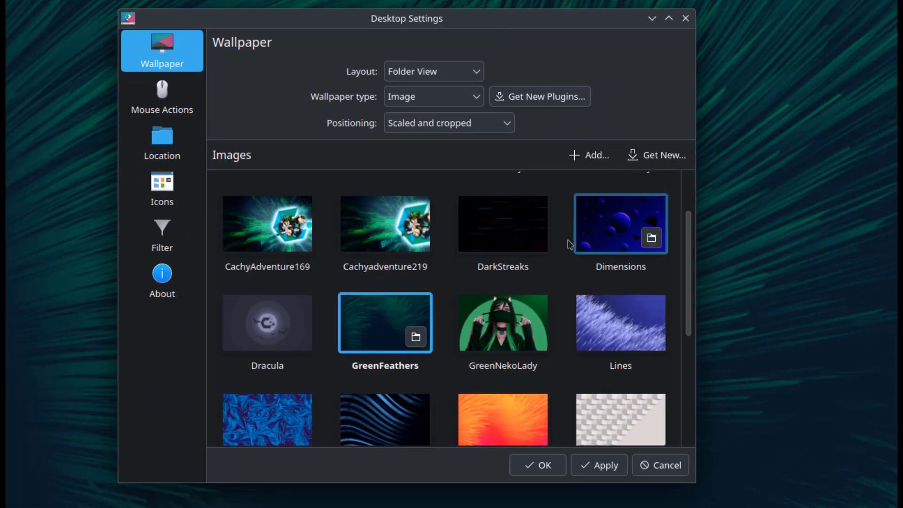
pyautogui.scroll(-2, 566, 337)
pyautogui.scroll(-2, 567, 341)
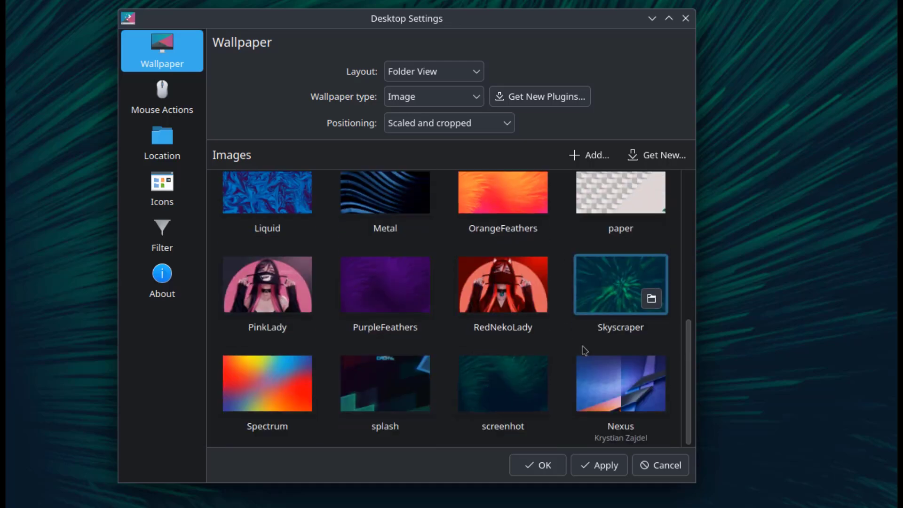
pyautogui.click(370, 298)
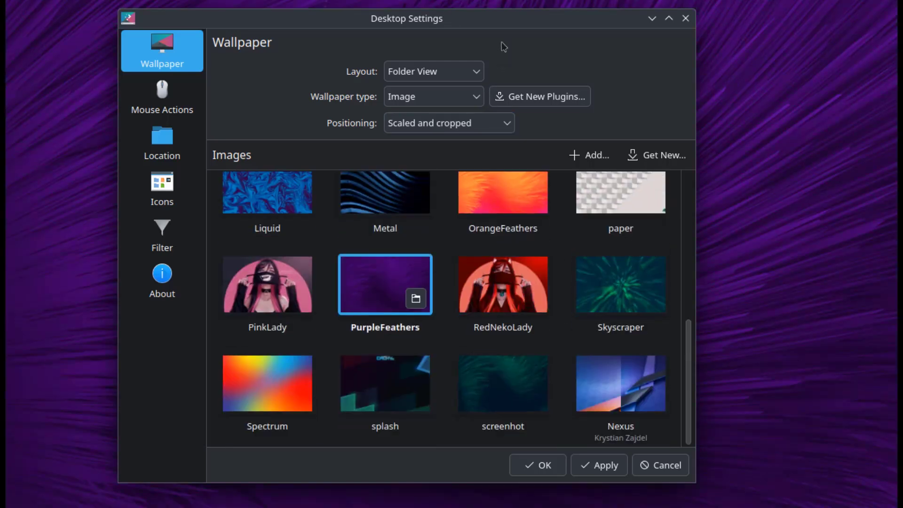
pyautogui.moveTo(506, 28); pyautogui.dragTo(559, 53)
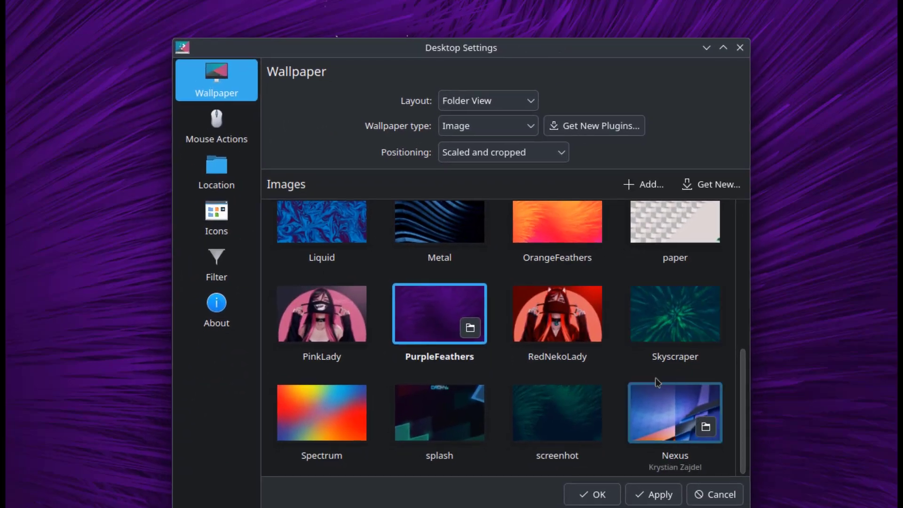
pyautogui.click(587, 309)
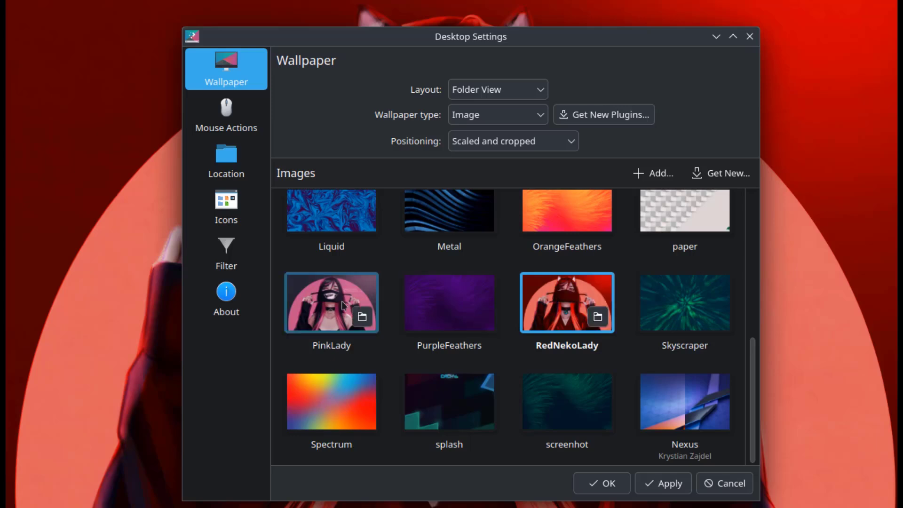
# Step: Open the cachyos-wallpapers folder in Dolphin and preview Liquid.png in Gwenview
pyautogui.click(598, 317)
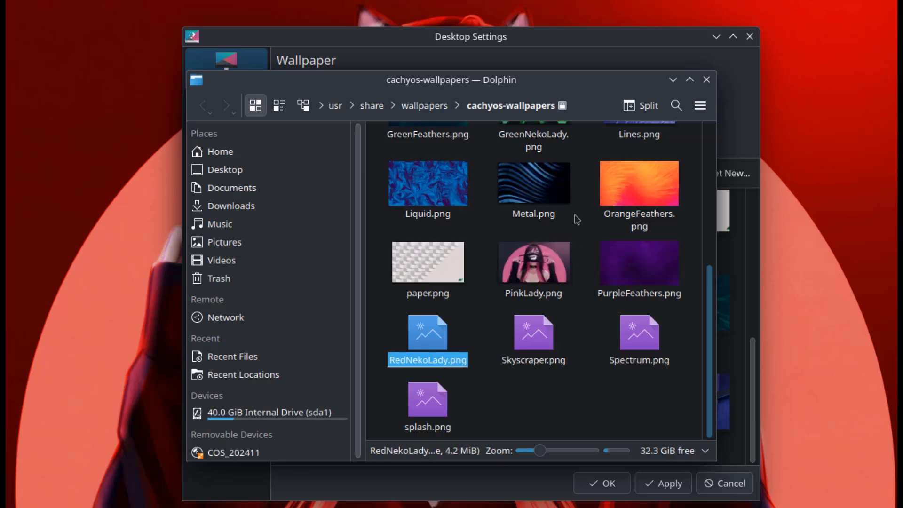
pyautogui.doubleClick(425, 188)
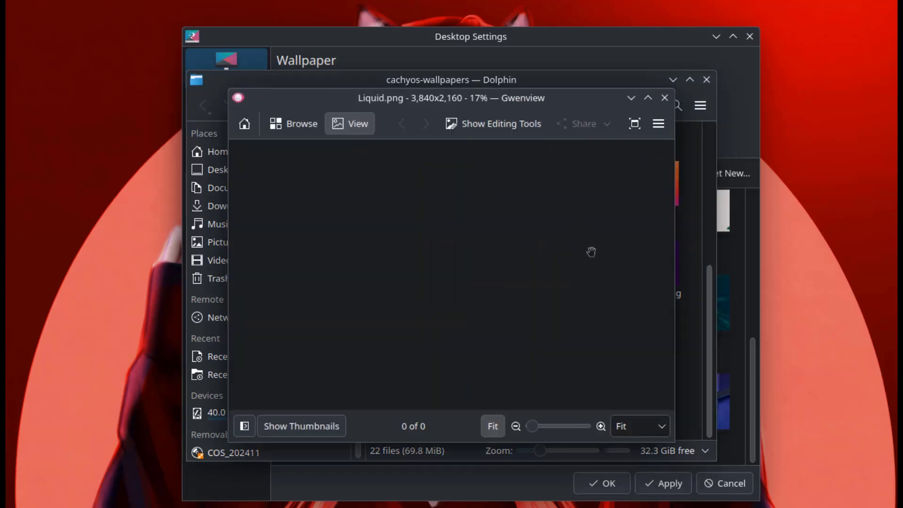
pyautogui.click(664, 98)
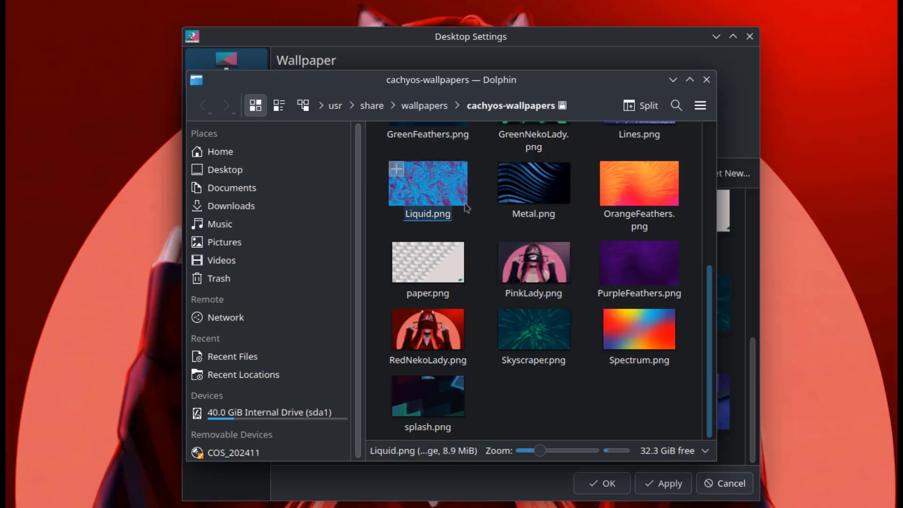
pyautogui.scroll(5, 606, 282)
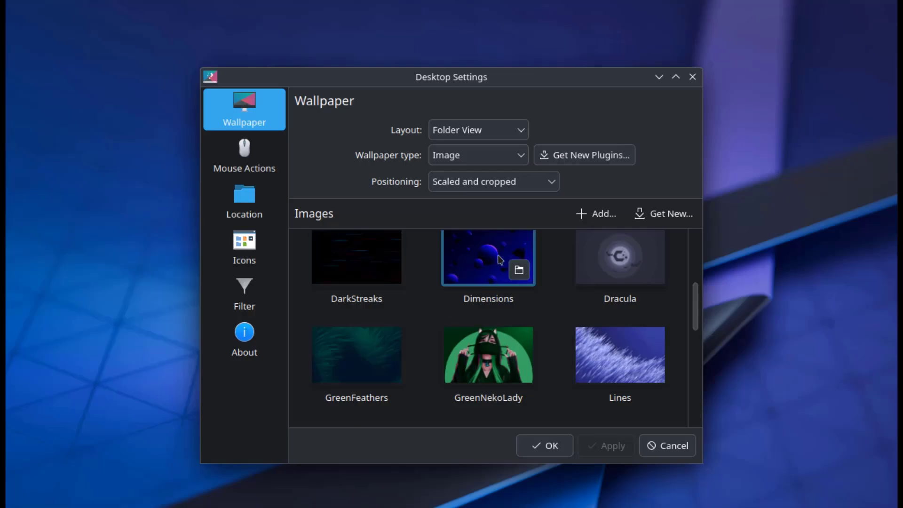
# Step: Preview Dimensions, then apply Skyscraper as the wallpaper and close Desktop Settings
pyautogui.click(500, 259)
pyautogui.moveTo(501, 82)
pyautogui.mouseDown()
pyautogui.moveTo(453, 370)
pyautogui.moveTo(536, 461)
pyautogui.moveTo(543, 487)
pyautogui.moveTo(492, 83)
pyautogui.mouseUp()
pyautogui.scroll(-10, 471, 287)
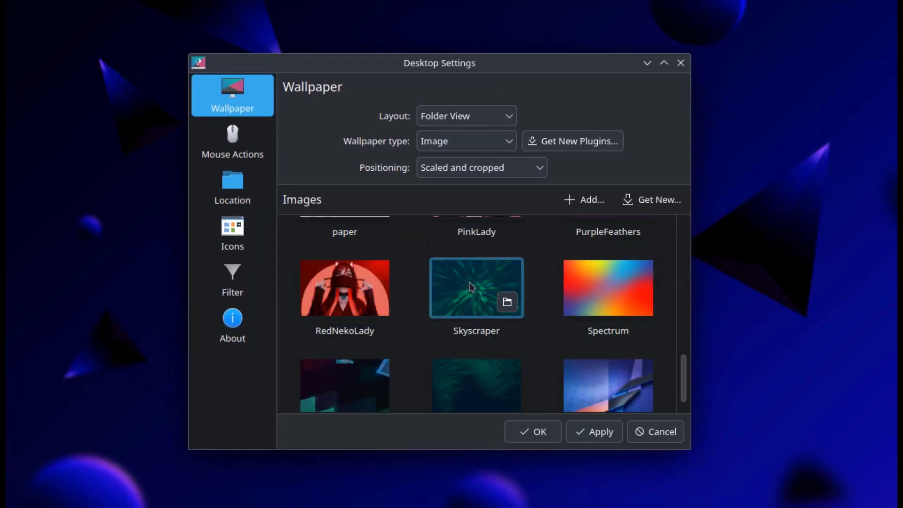
pyautogui.click(472, 287)
pyautogui.click(599, 433)
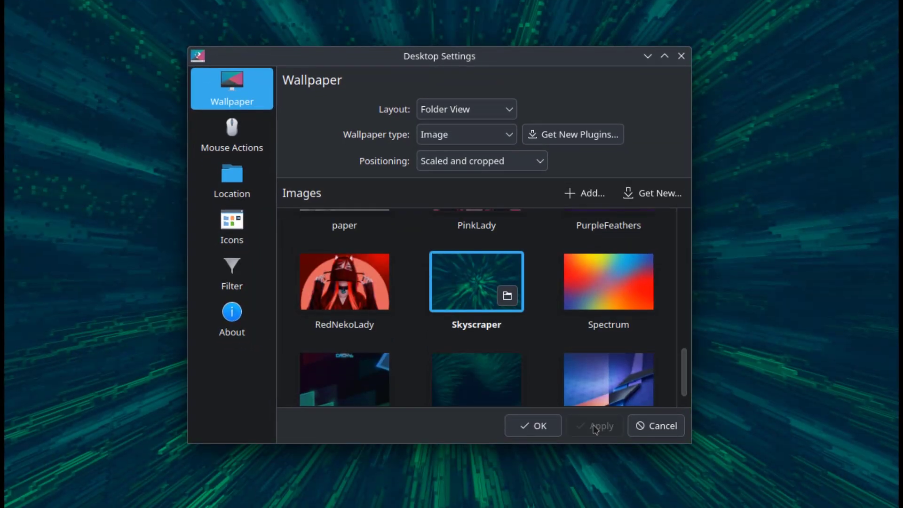
pyautogui.click(532, 424)
# Step: Raise the panel height from 30 to 42 in the panel configuration
pyautogui.rightClick(501, 498)
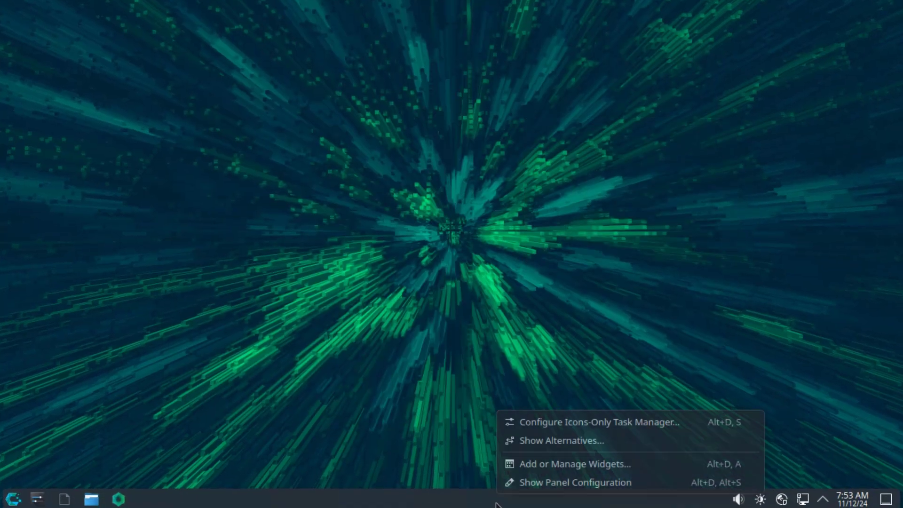
pyautogui.click(564, 483)
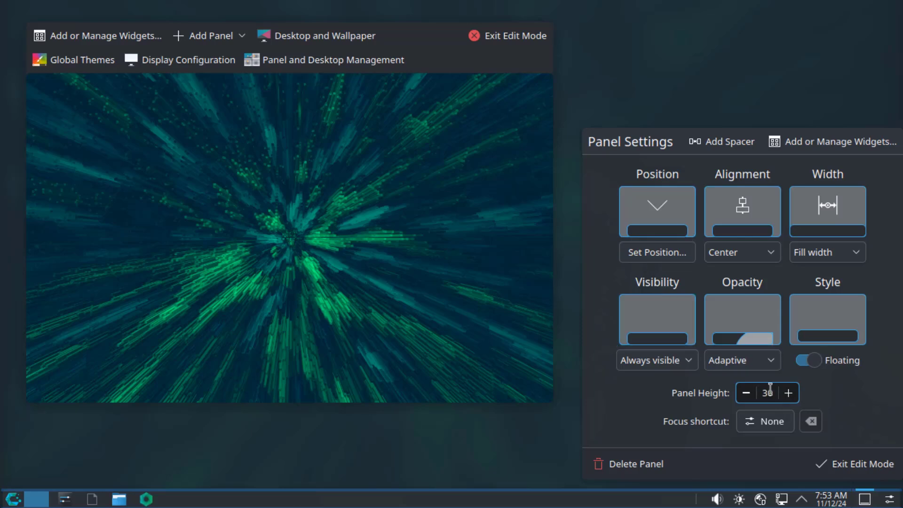
pyautogui.click(787, 393)
pyautogui.click(787, 393)
pyautogui.click(788, 393)
pyautogui.click(789, 394)
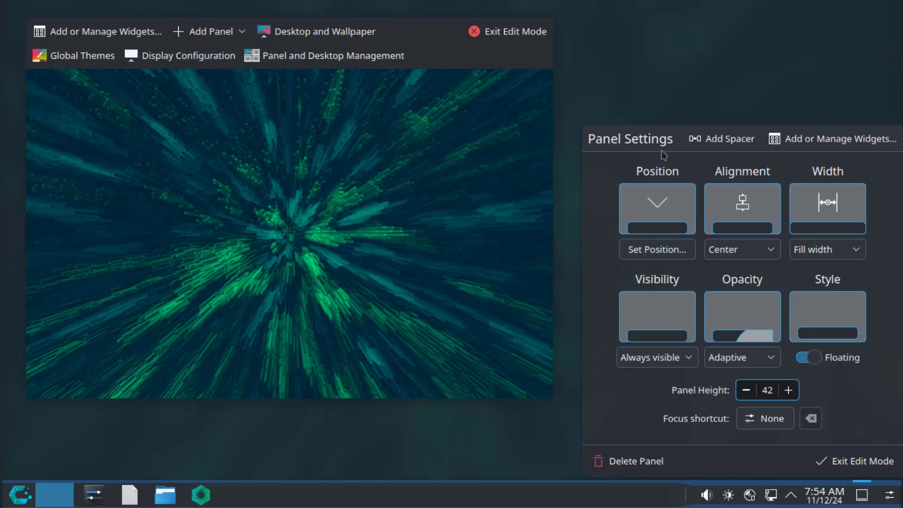
# Step: Move the panel to the left edge, then the right, then back to the bottom
pyautogui.click(665, 207)
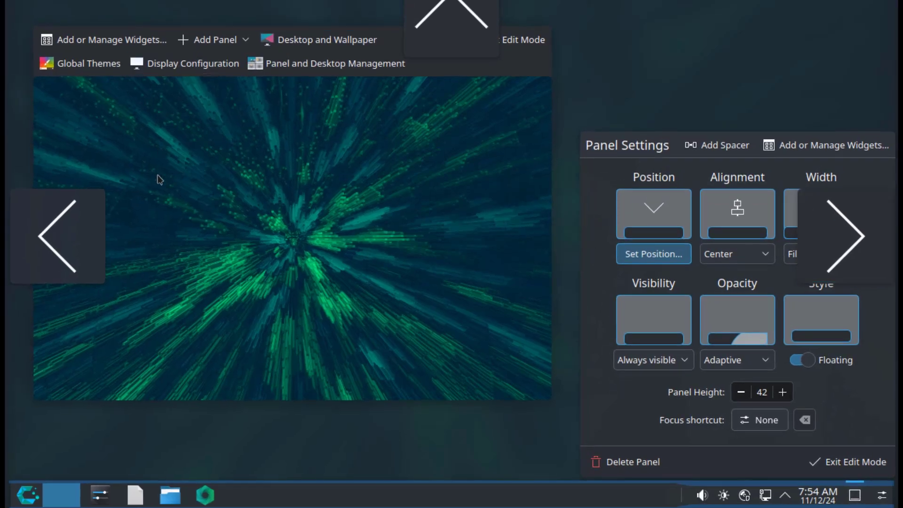
pyautogui.click(75, 224)
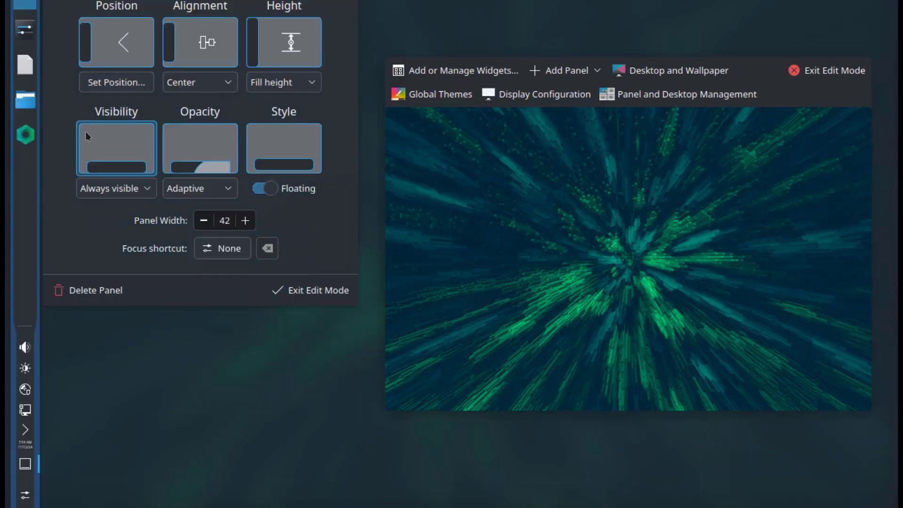
pyautogui.moveTo(16, 100)
pyautogui.click(116, 83)
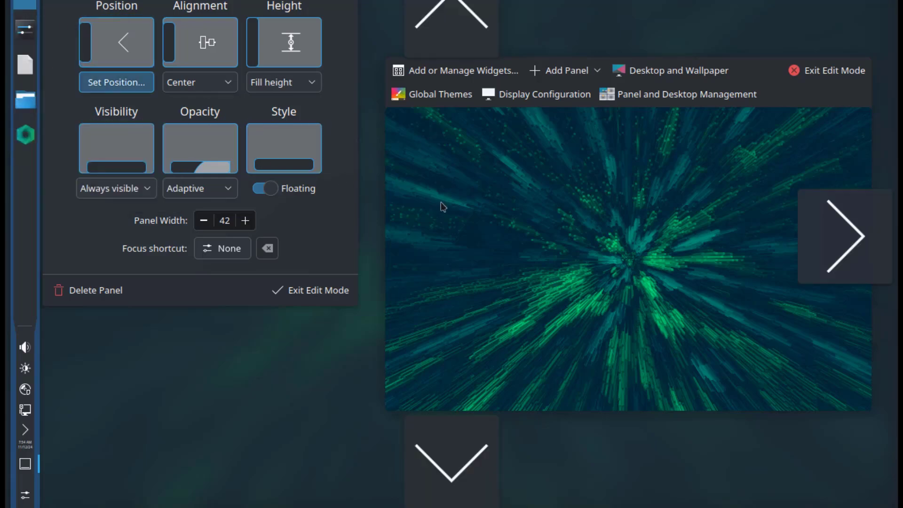
pyautogui.click(809, 226)
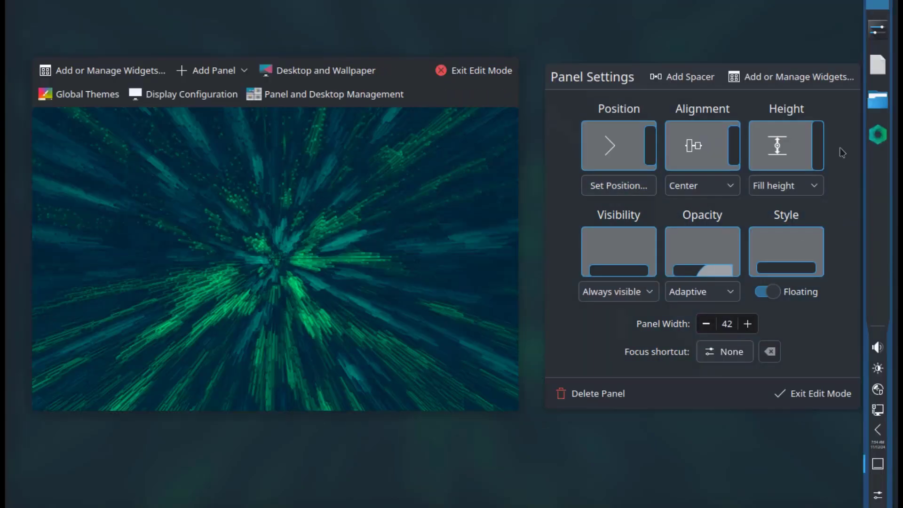
pyautogui.moveTo(868, 155)
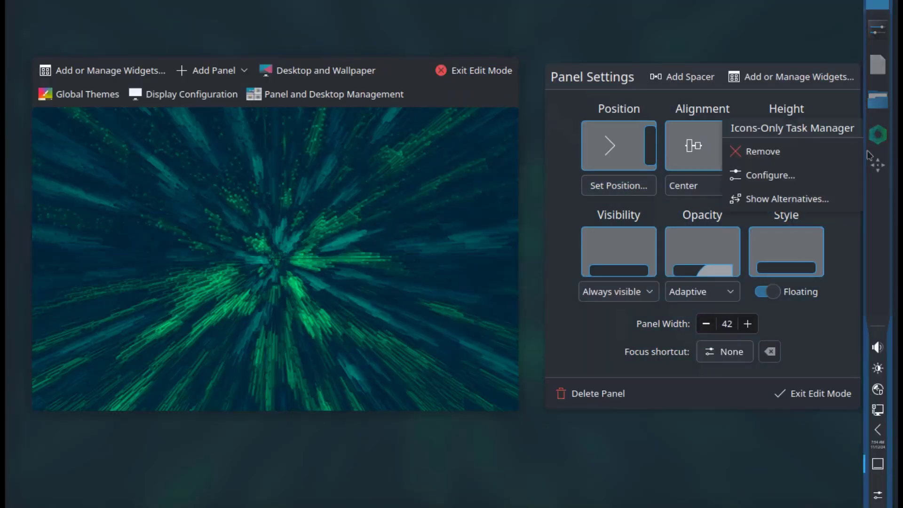
pyautogui.click(624, 185)
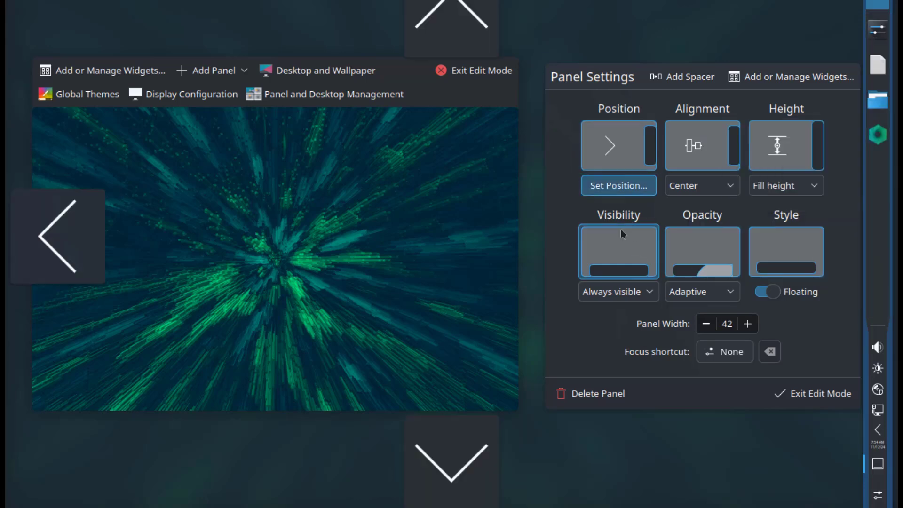
pyautogui.click(464, 446)
# Step: Leave panel edit mode, re-enter edit mode, and scroll through the widget catalogue
pyautogui.press('Escape')
pyautogui.rightClick(459, 494)
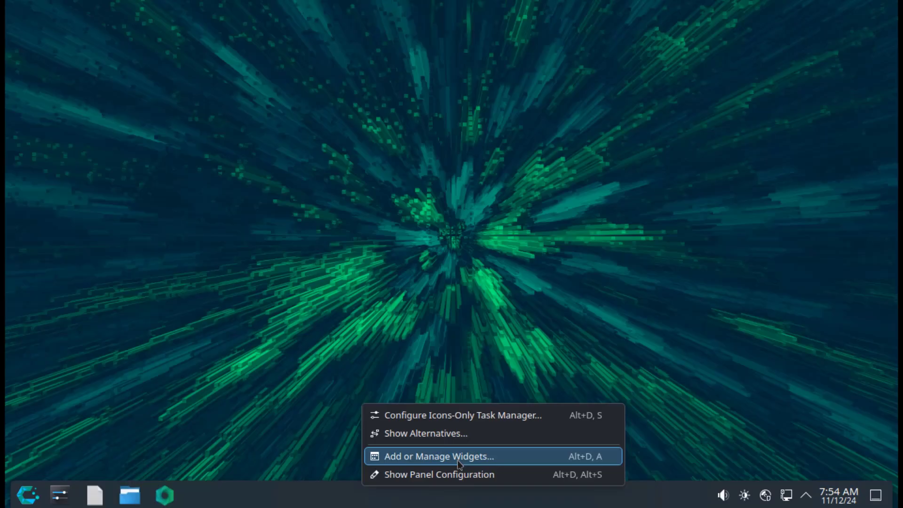
pyautogui.click(438, 456)
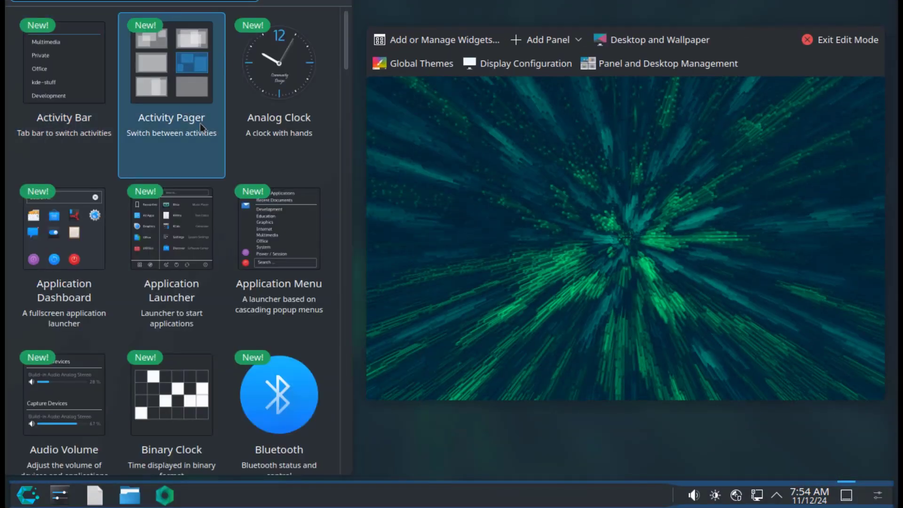
pyautogui.scroll(-10, 275, 263)
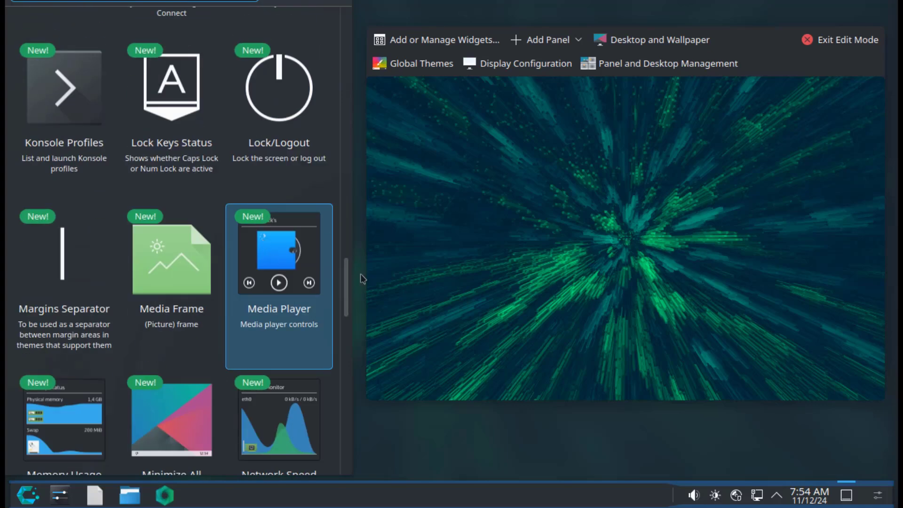
pyautogui.moveTo(348, 281); pyautogui.dragTo(346, 52)
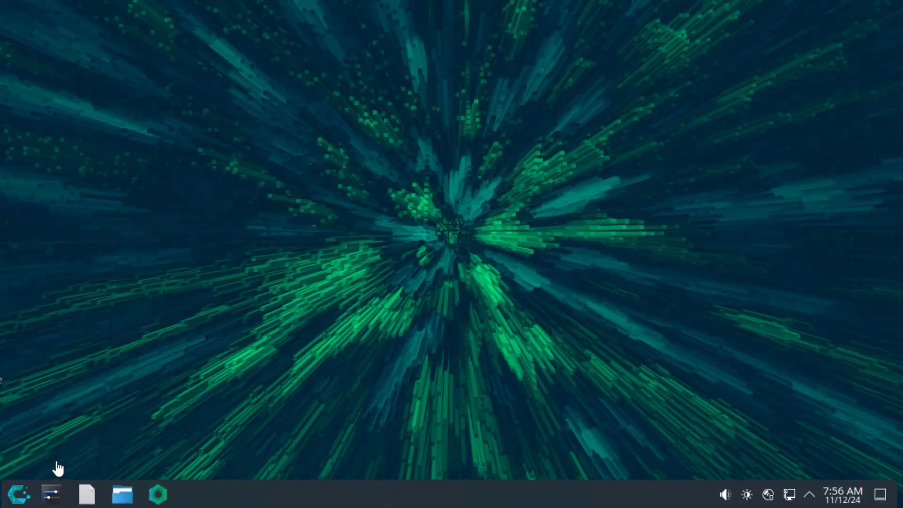
# Step: Open System Settings' Virtual Desktops page under Window Management, showing Desktop 1 through Desktop 6
pyautogui.click(50, 496)
pyautogui.scroll(-6, 188, 235)
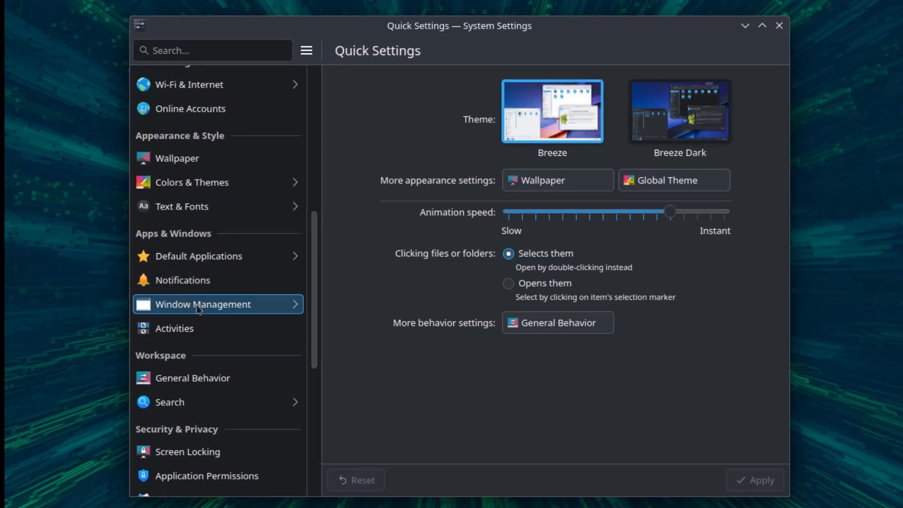
pyautogui.click(198, 305)
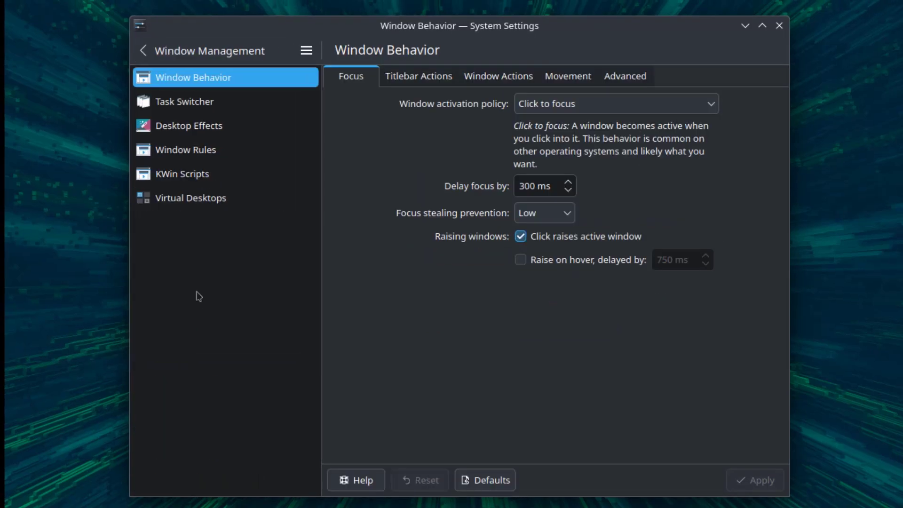
pyautogui.click(187, 200)
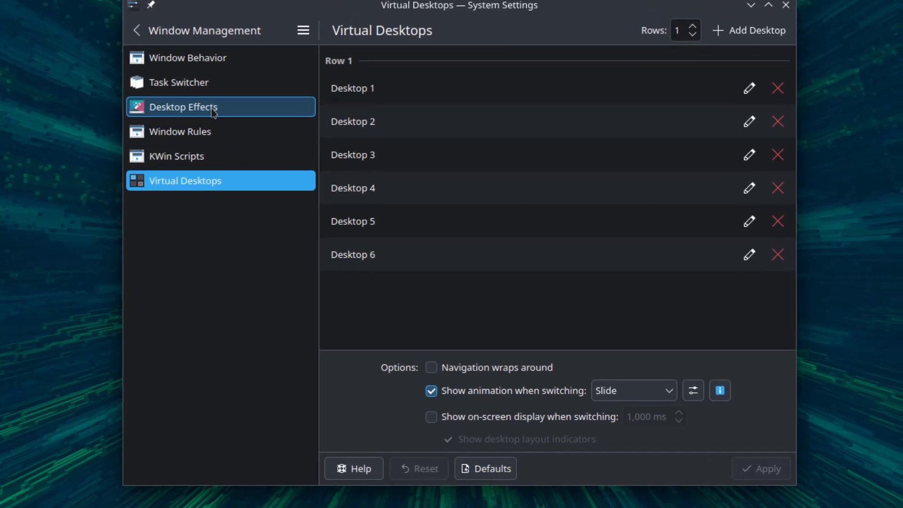
# Step: Tick the Cube effect in Desktop Effects' Window Management section and apply it
pyautogui.click(222, 78)
pyautogui.scroll(-10, 546, 210)
pyautogui.scroll(-9, 545, 216)
pyautogui.scroll(-8, 544, 217)
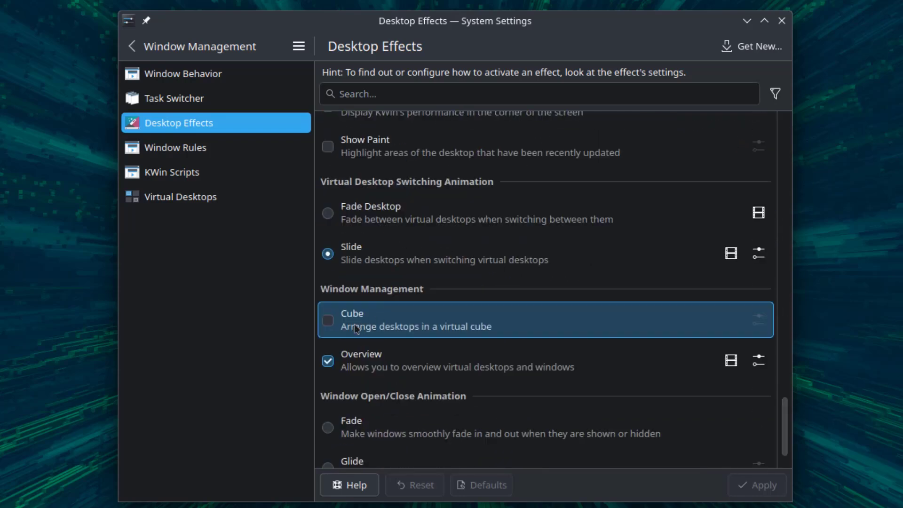
pyautogui.click(327, 324)
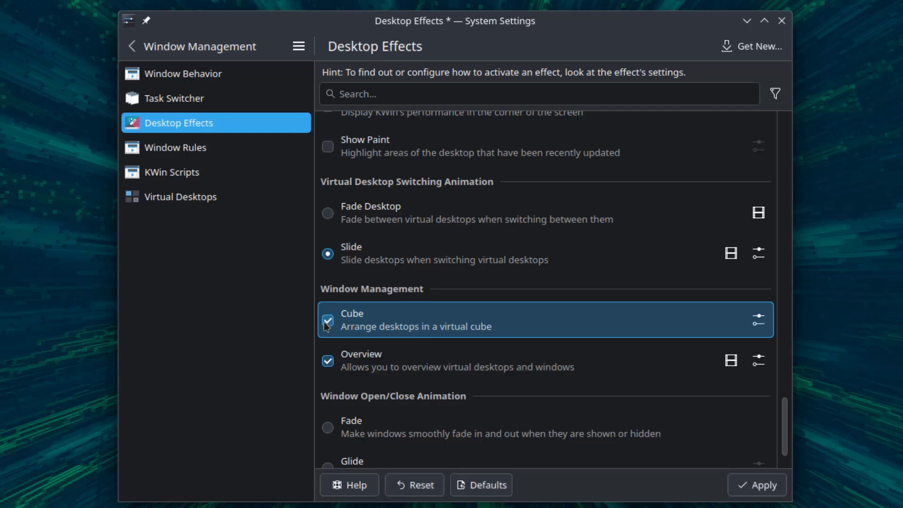
pyautogui.click(745, 487)
# Step: Show the desktop cube with Meta+C, spin it, close it, then search 'sy' in the launcher
pyautogui.press('super+c')
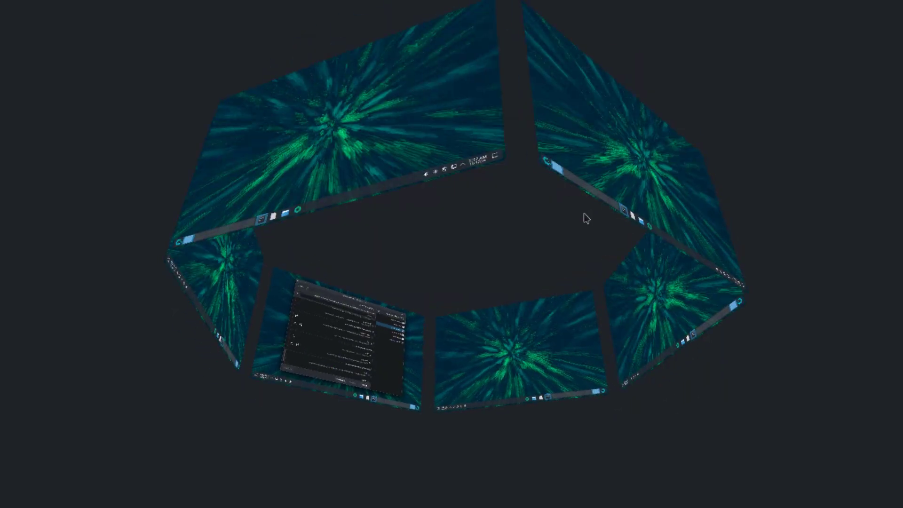
pyautogui.moveTo(408, 340); pyautogui.dragTo(508, 137)
pyautogui.press('Escape')
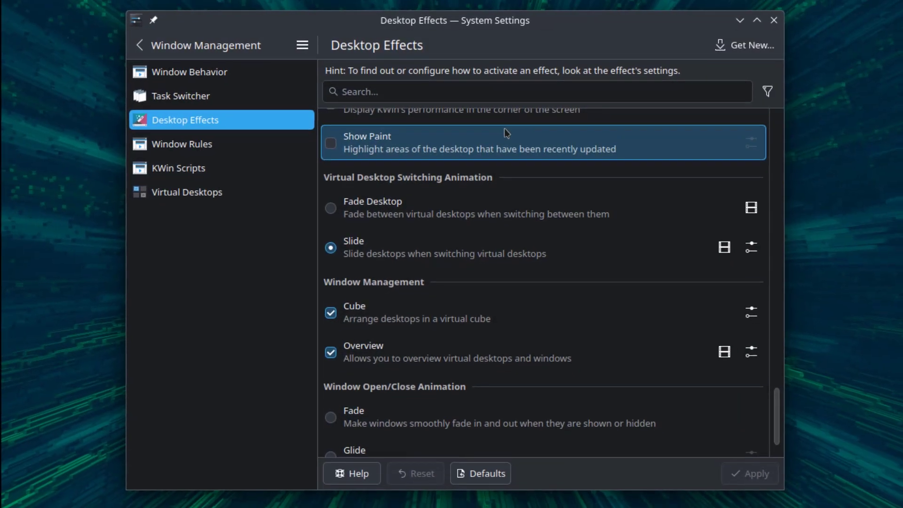
pyautogui.press('super')
pyautogui.write('sy')
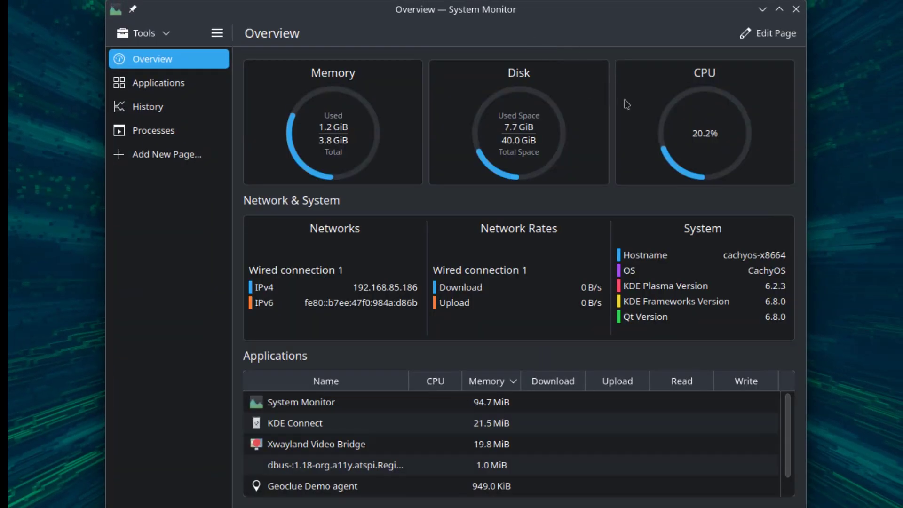
# Step: View System Monitor's Applications, History and Processes pages, then return to Overview
pyautogui.click(157, 83)
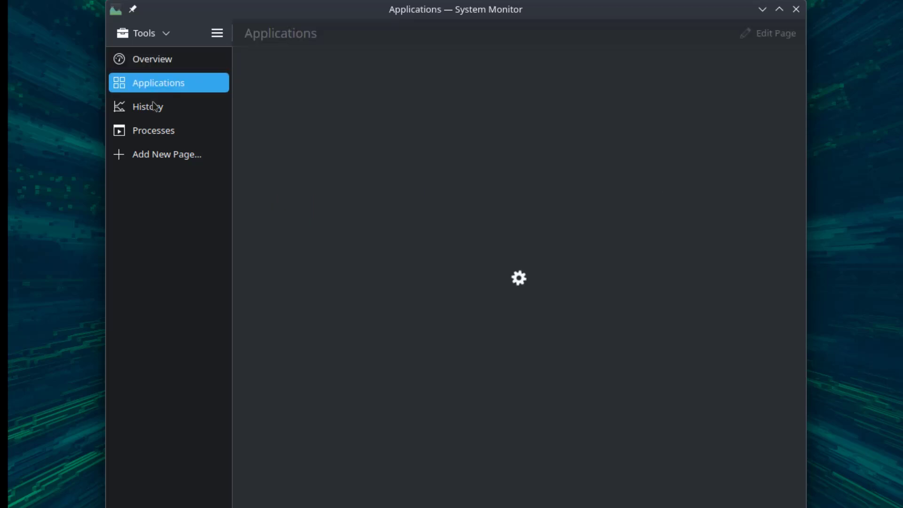
pyautogui.click(154, 112)
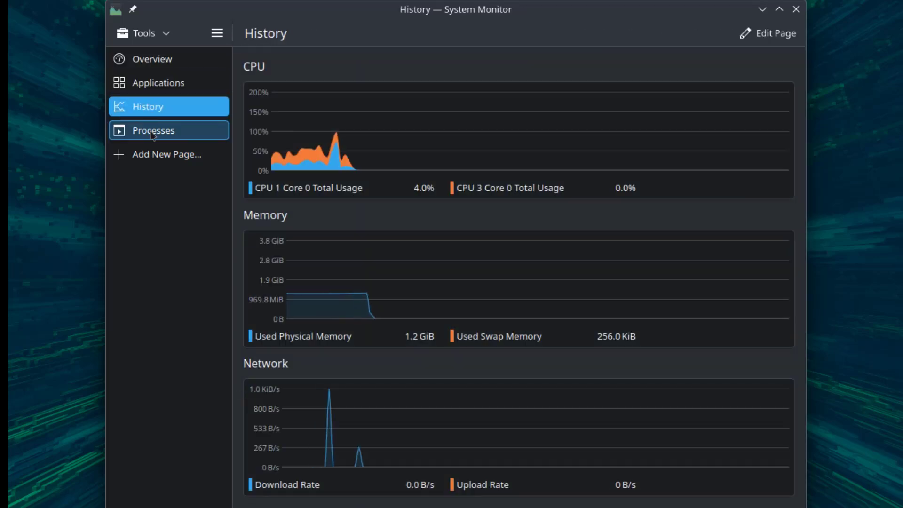
pyautogui.click(150, 132)
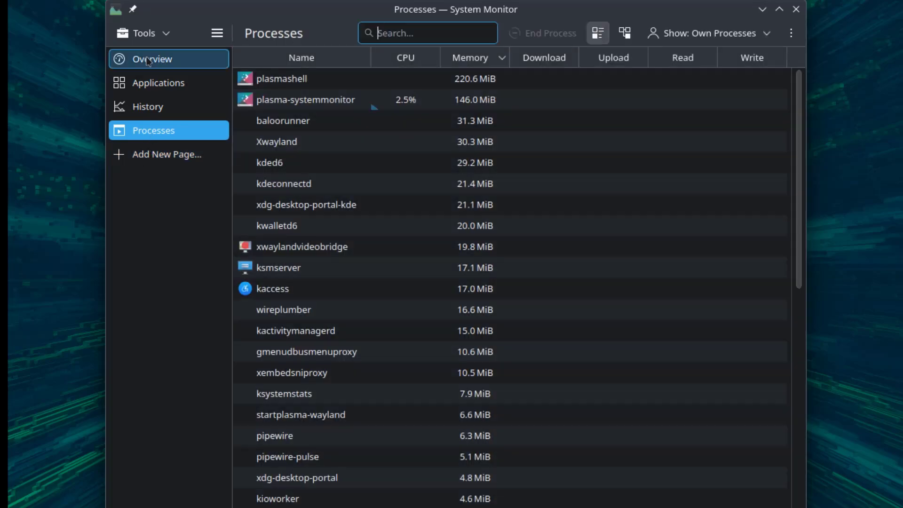
pyautogui.click(148, 60)
# Step: Edit the Overview page, cancel its page settings keeping No Chart, then open the Disk and CPU card settings
pyautogui.click(767, 33)
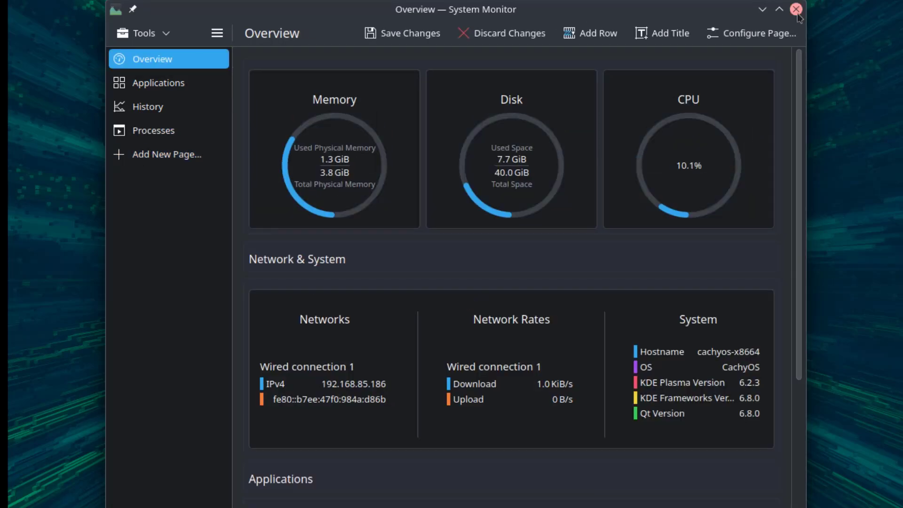
pyautogui.click(773, 34)
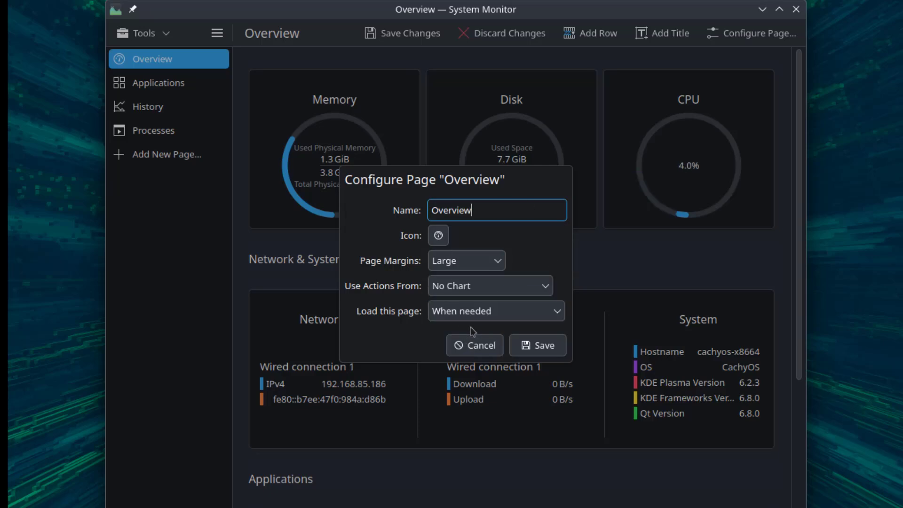
pyautogui.click(473, 311)
pyautogui.click(473, 311)
pyautogui.click(472, 287)
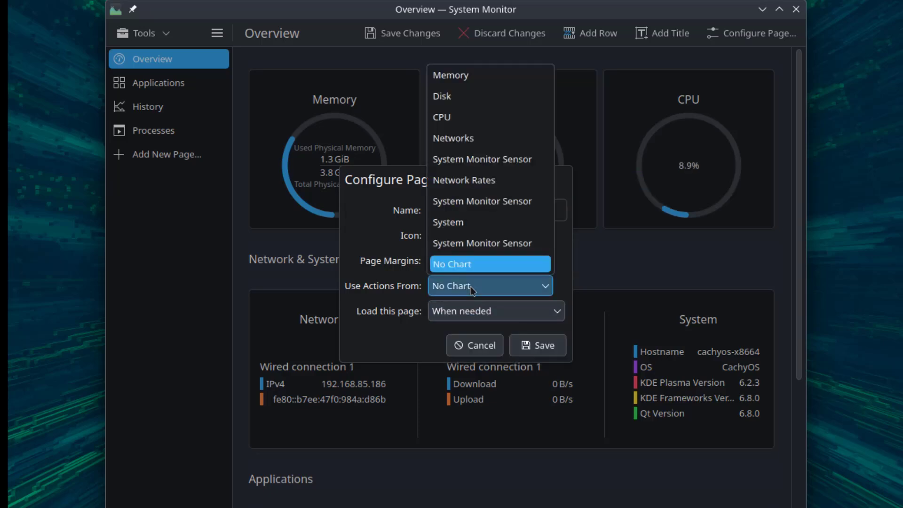
pyautogui.click(377, 241)
pyautogui.click(483, 346)
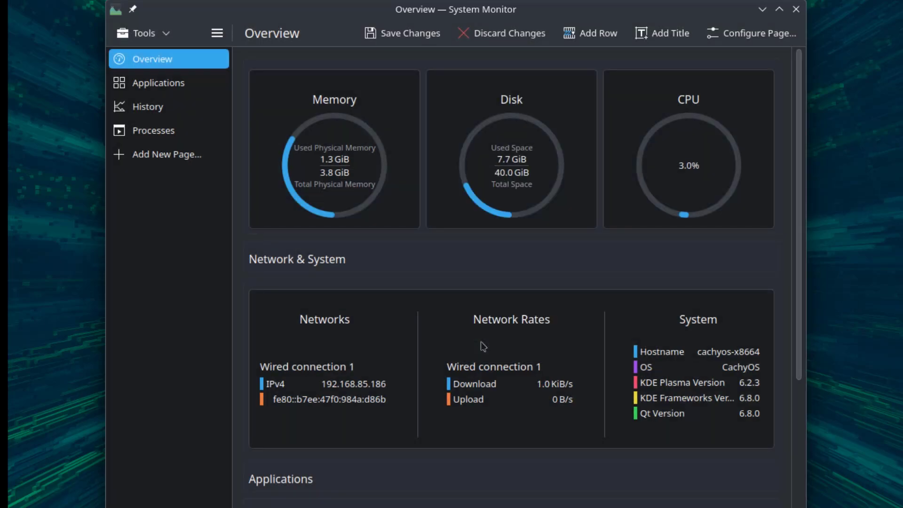
pyautogui.click(519, 122)
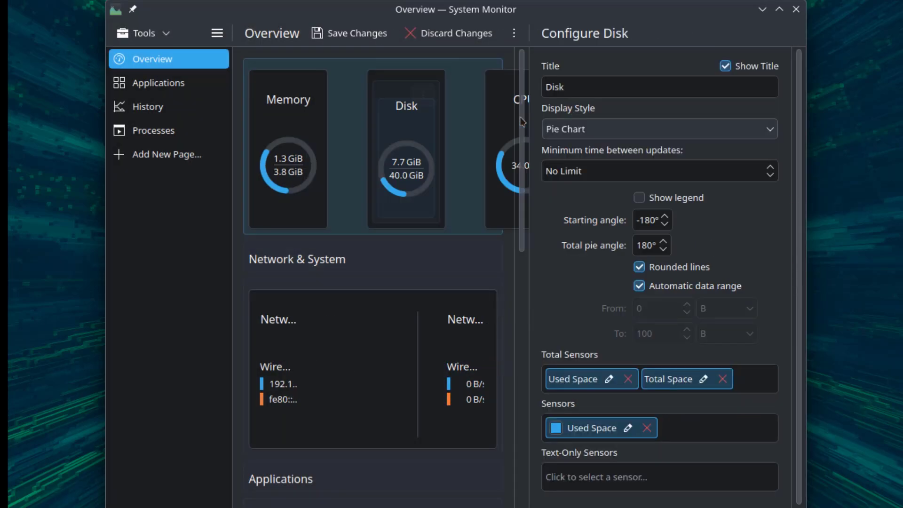
pyautogui.click(463, 120)
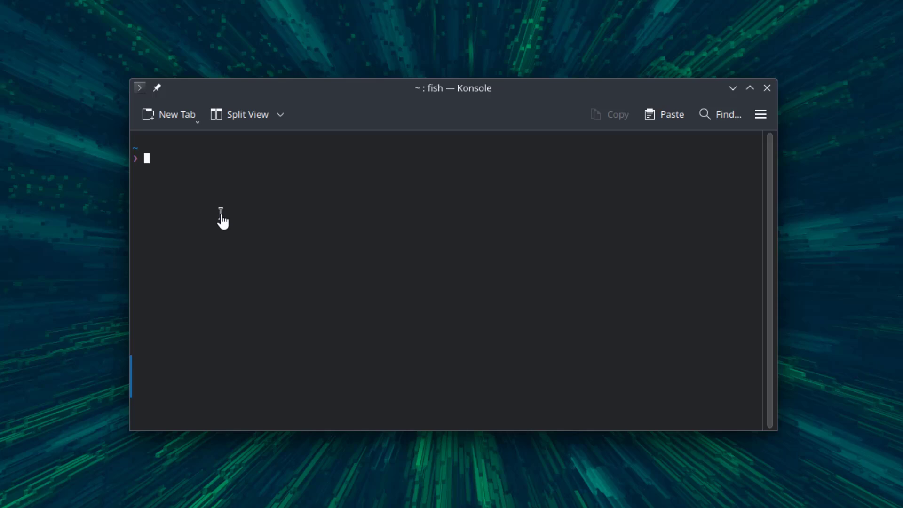
# Step: Run 'sudo pacman -Syu' and authorise it; the databases sync with nothing to upgrade
pyautogui.write('sudo pacman -Syu')
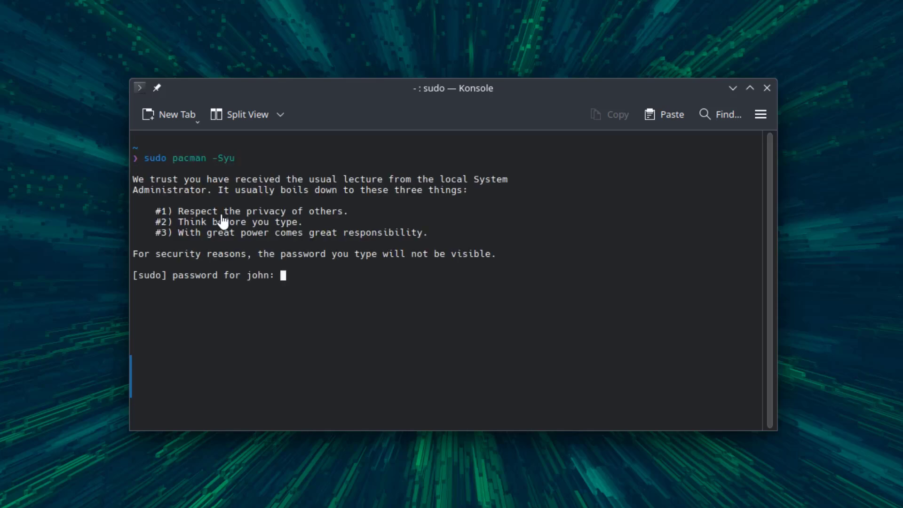
pyautogui.press('Return')
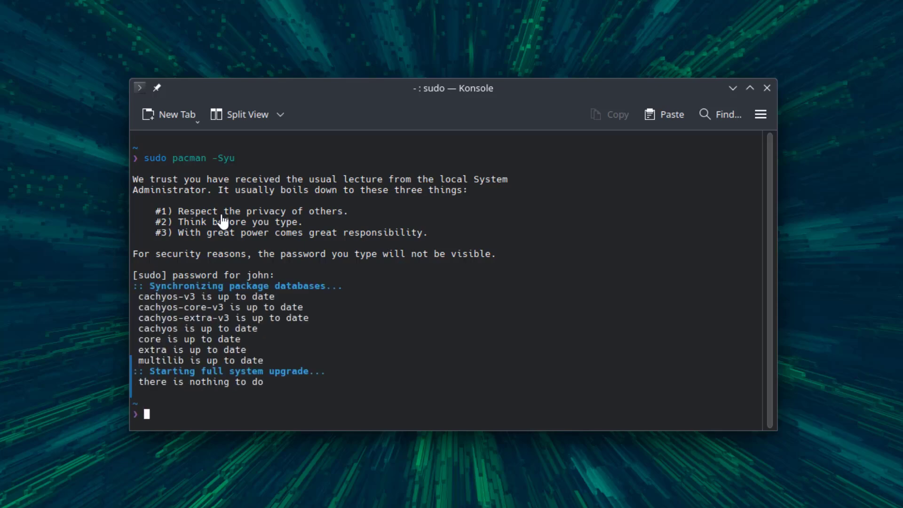
# Step: Open a new Konsole tab with fastfetch output and select the 'KDE Plasma 6.2.3' text
pyautogui.hotkey('ctrl', 'shift', 't')
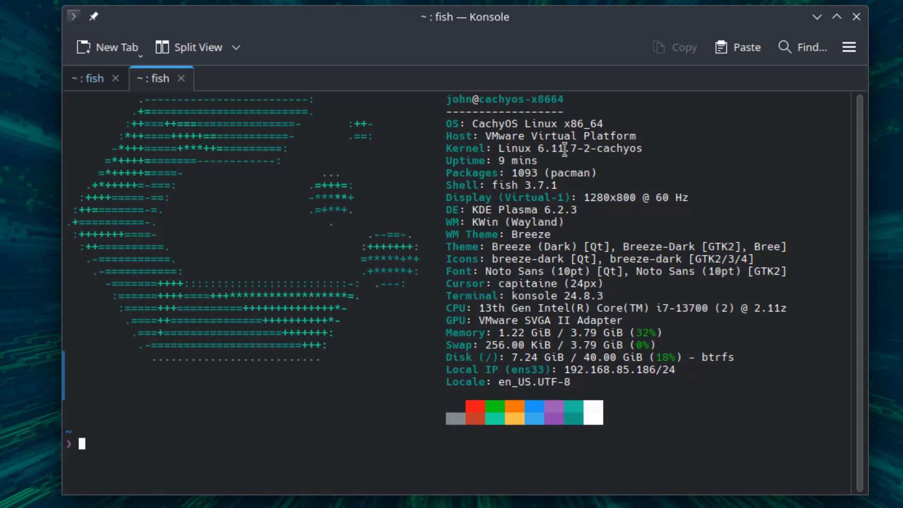
pyautogui.moveTo(472, 209); pyautogui.dragTo(586, 211)
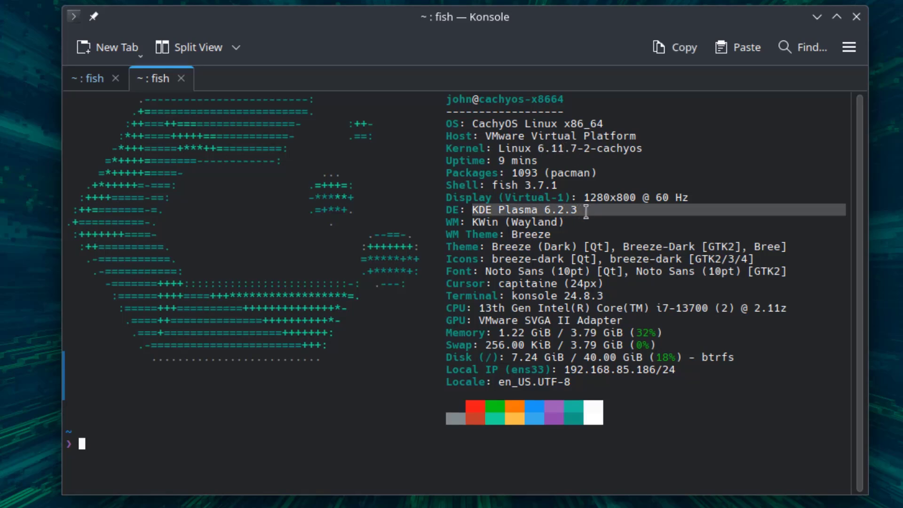